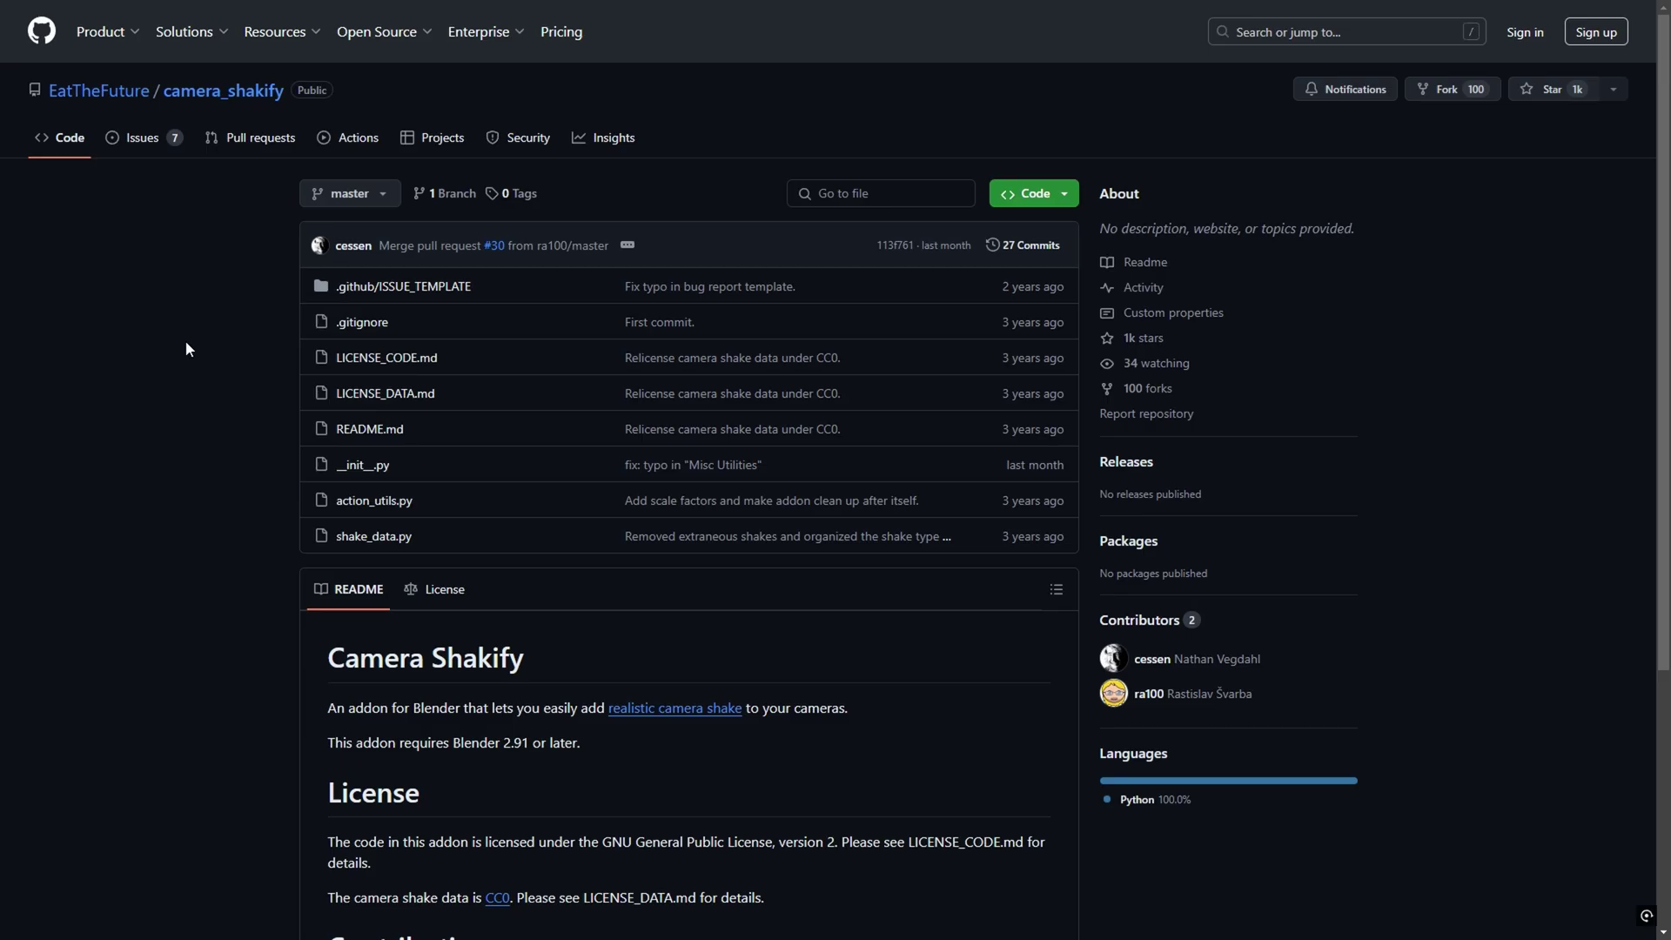
# - Download the Camera Shakify repository from GitHub as a ZIP file
pyautogui.scroll(-4, 195, 340)
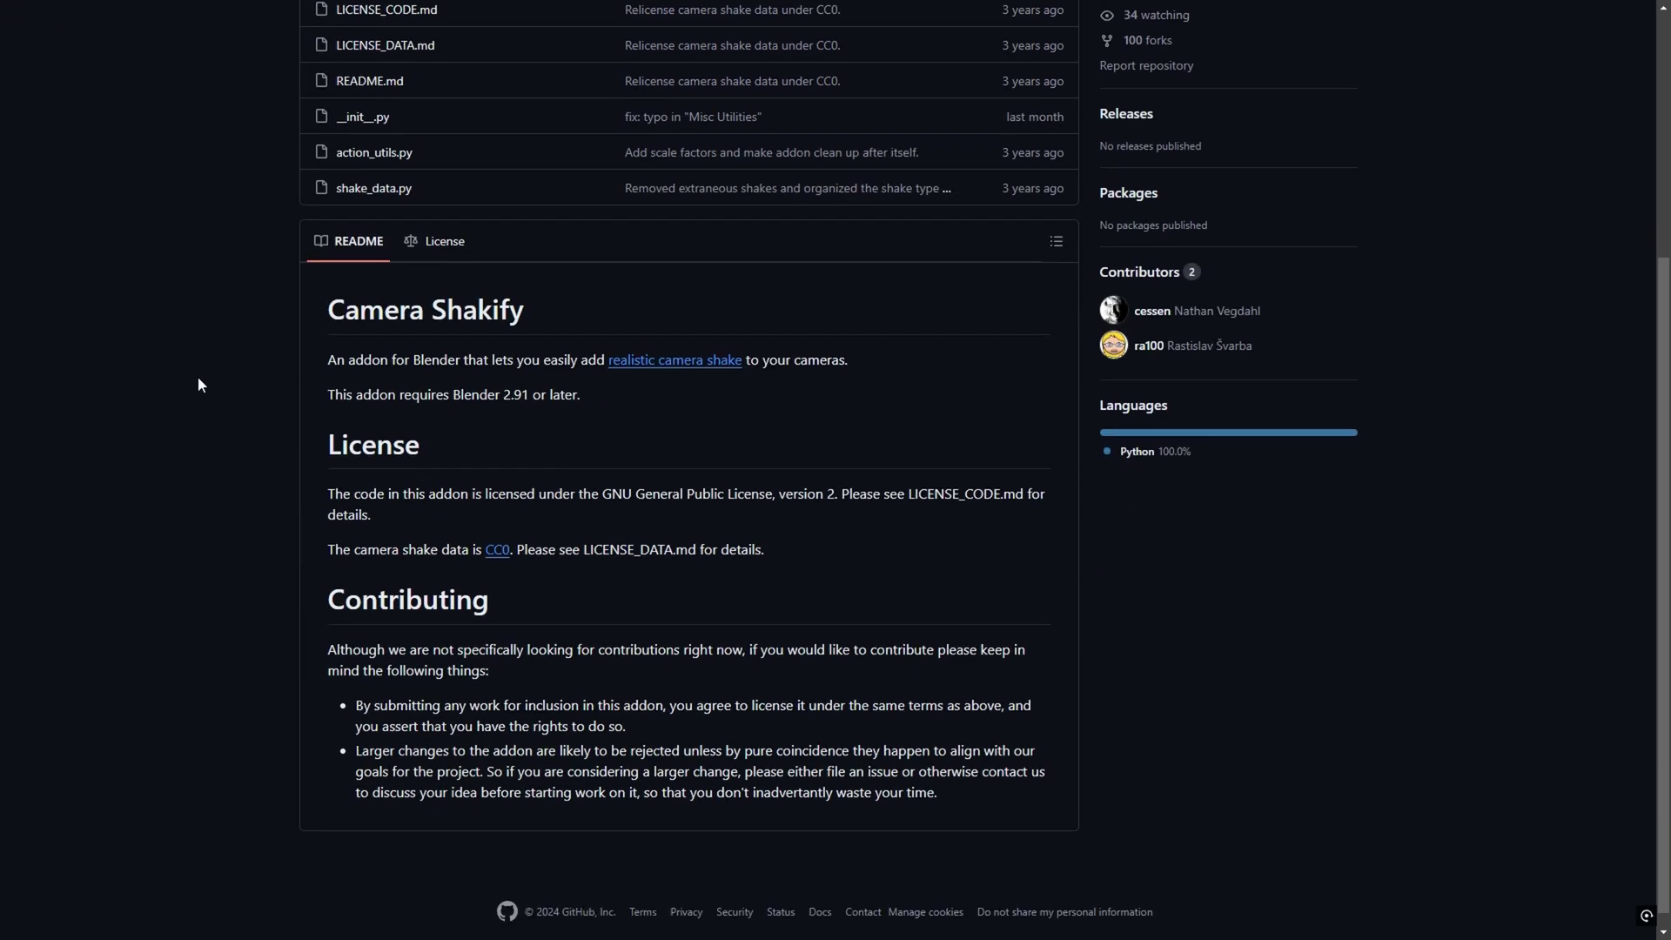
pyautogui.scroll(5, 197, 376)
pyautogui.click(1033, 193)
pyautogui.click(825, 433)
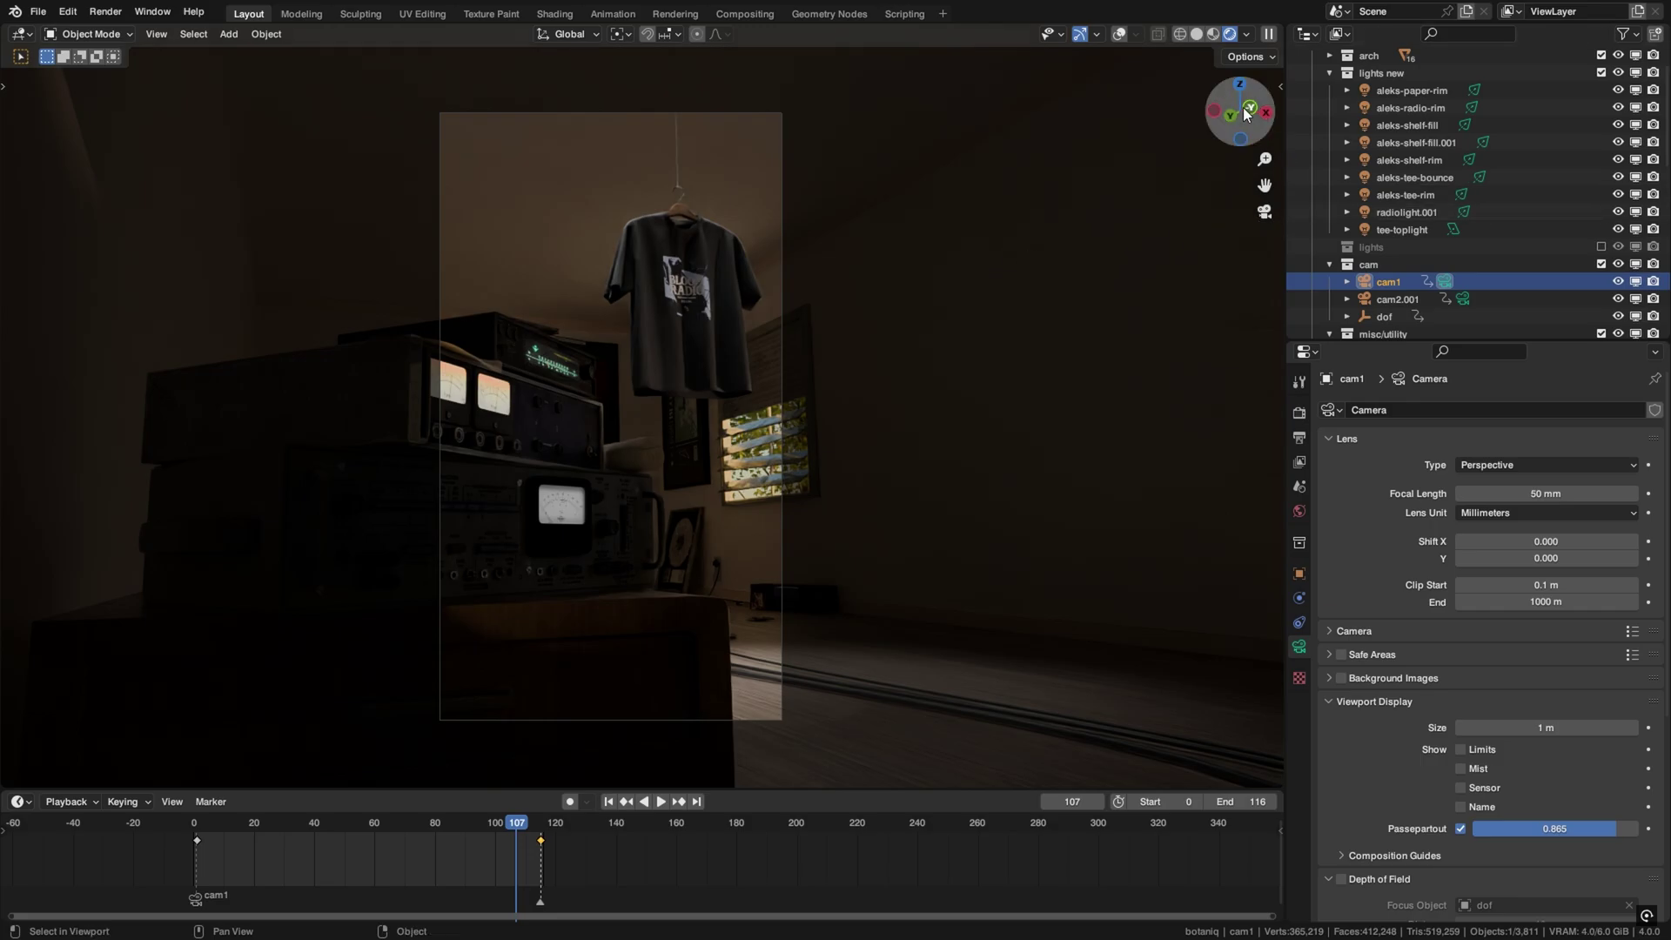
# - Show the room scene in solid shading, stop playback, and reach cam1's empty Camera Shakify panel
pyautogui.click(1197, 37)
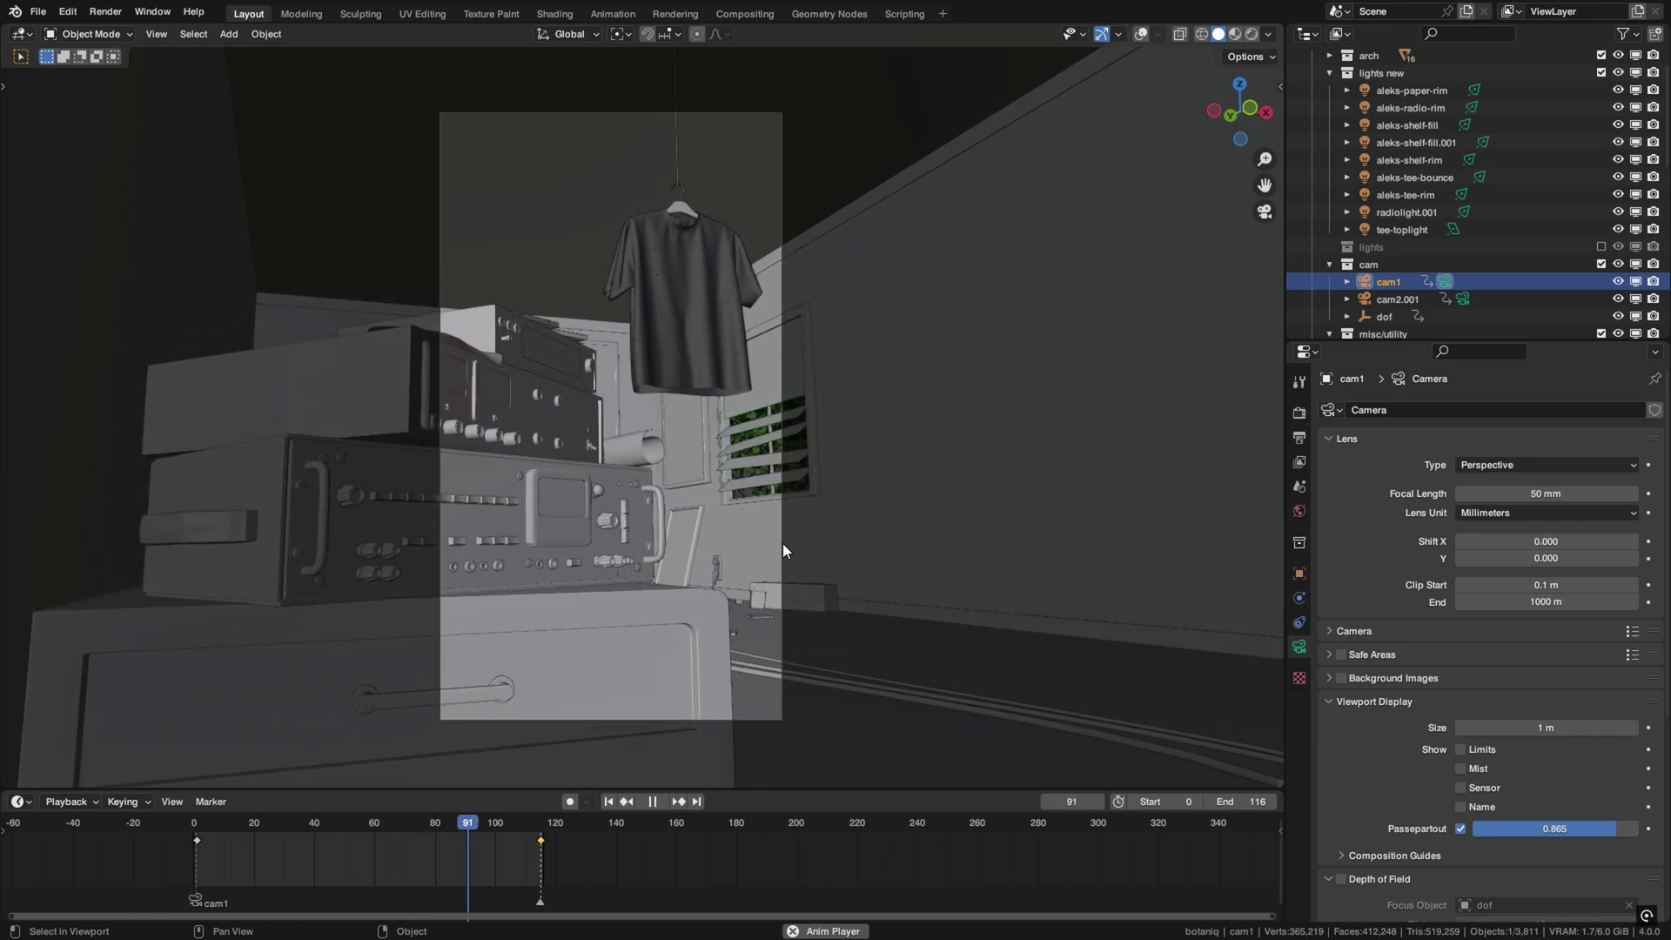
pyautogui.press('Escape')
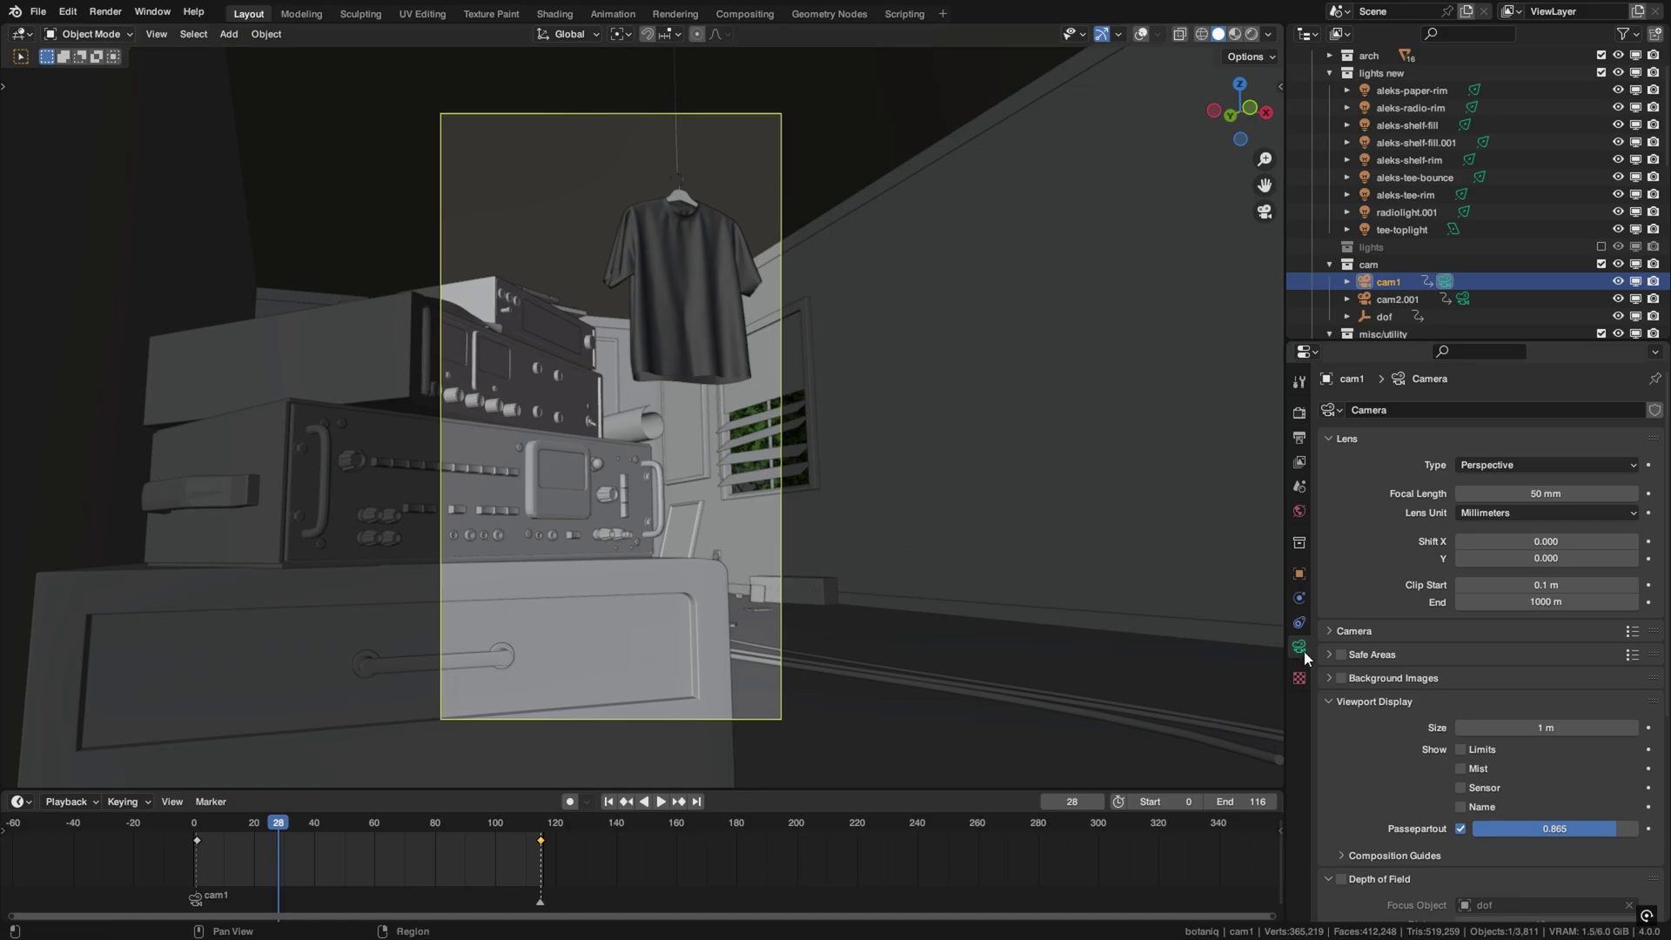
pyautogui.scroll(-8, 1389, 688)
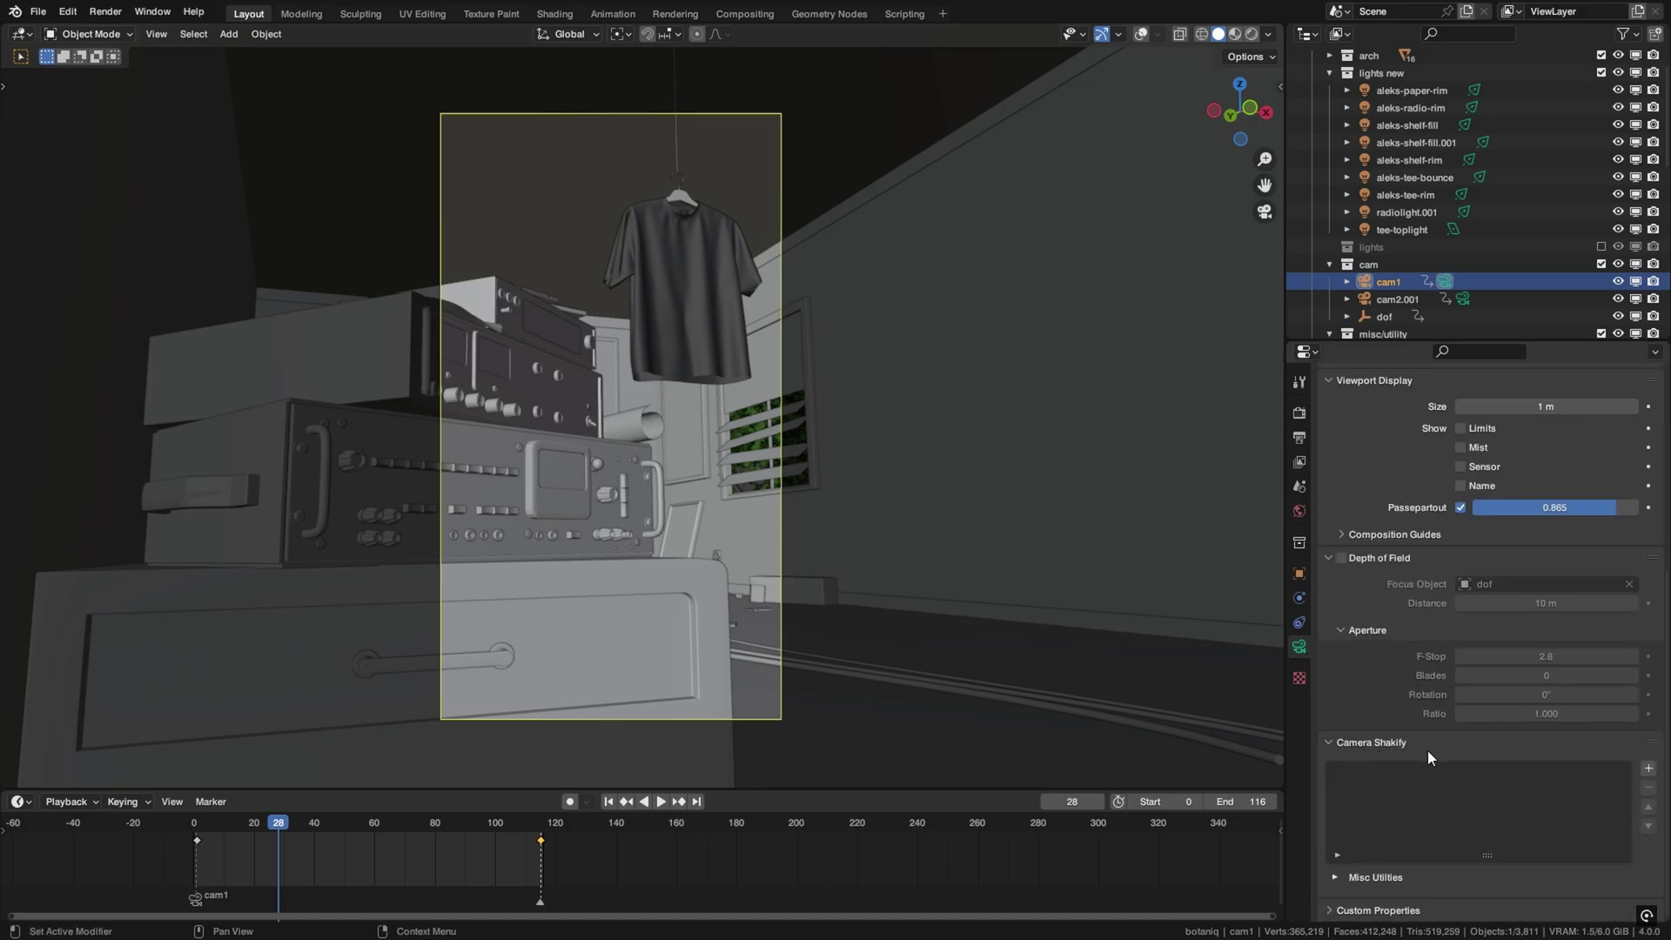
# - Add a shake to cam1, preview it, then set it to The Closeup at 0.31 influence
pyautogui.click(1647, 768)
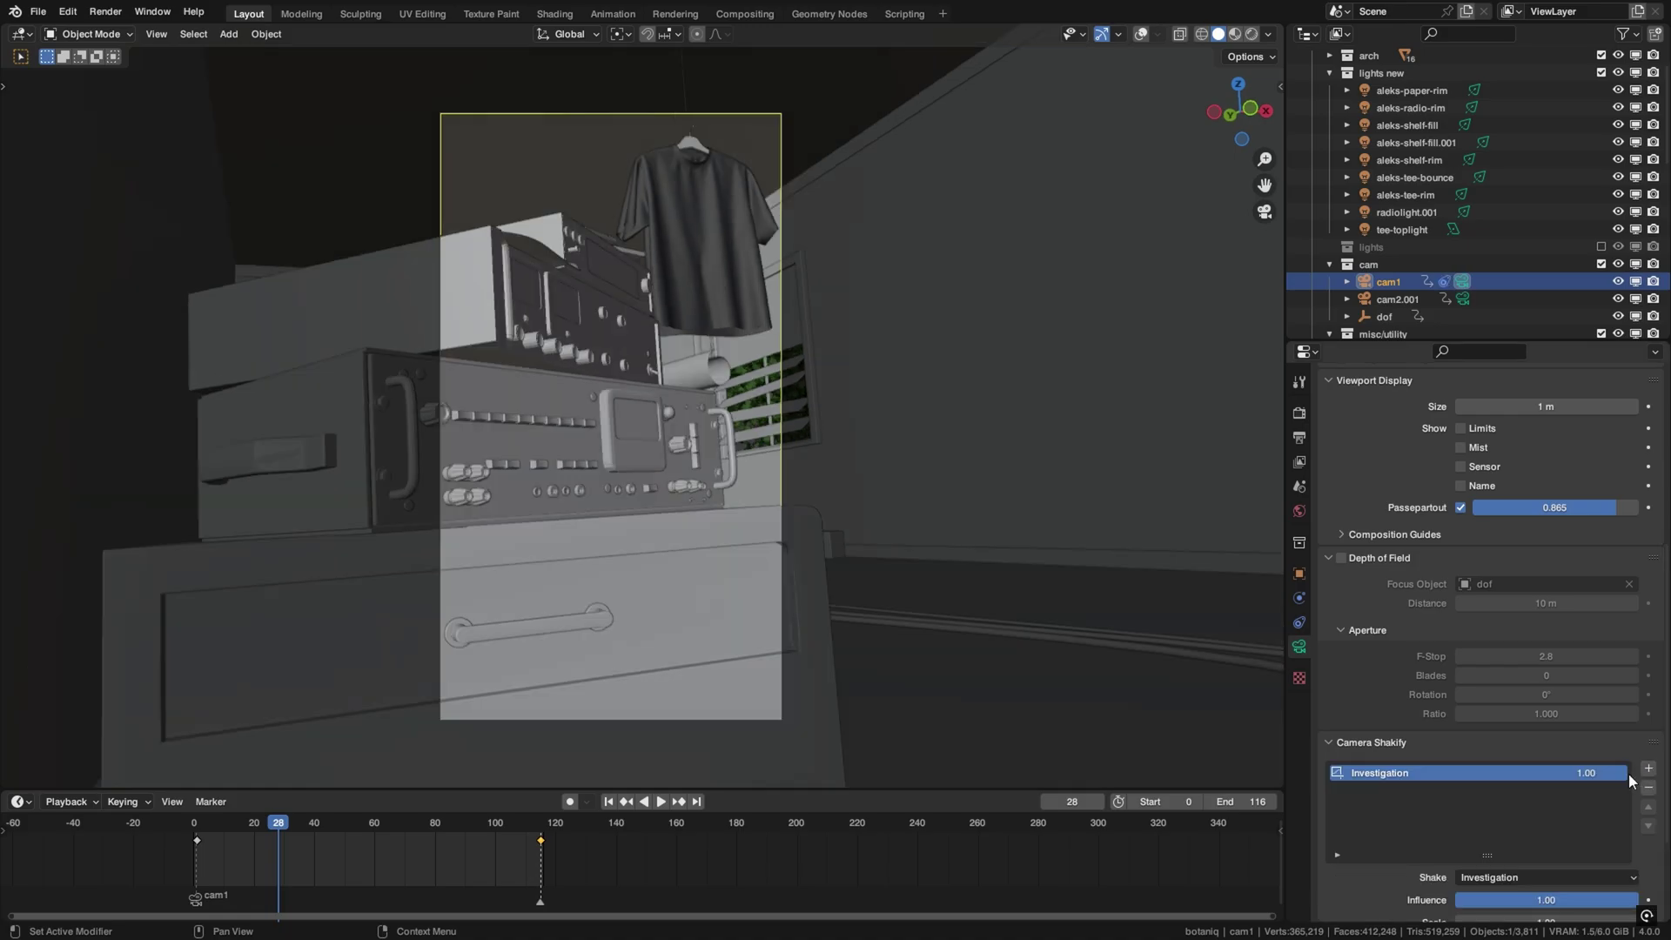
pyautogui.press('space')
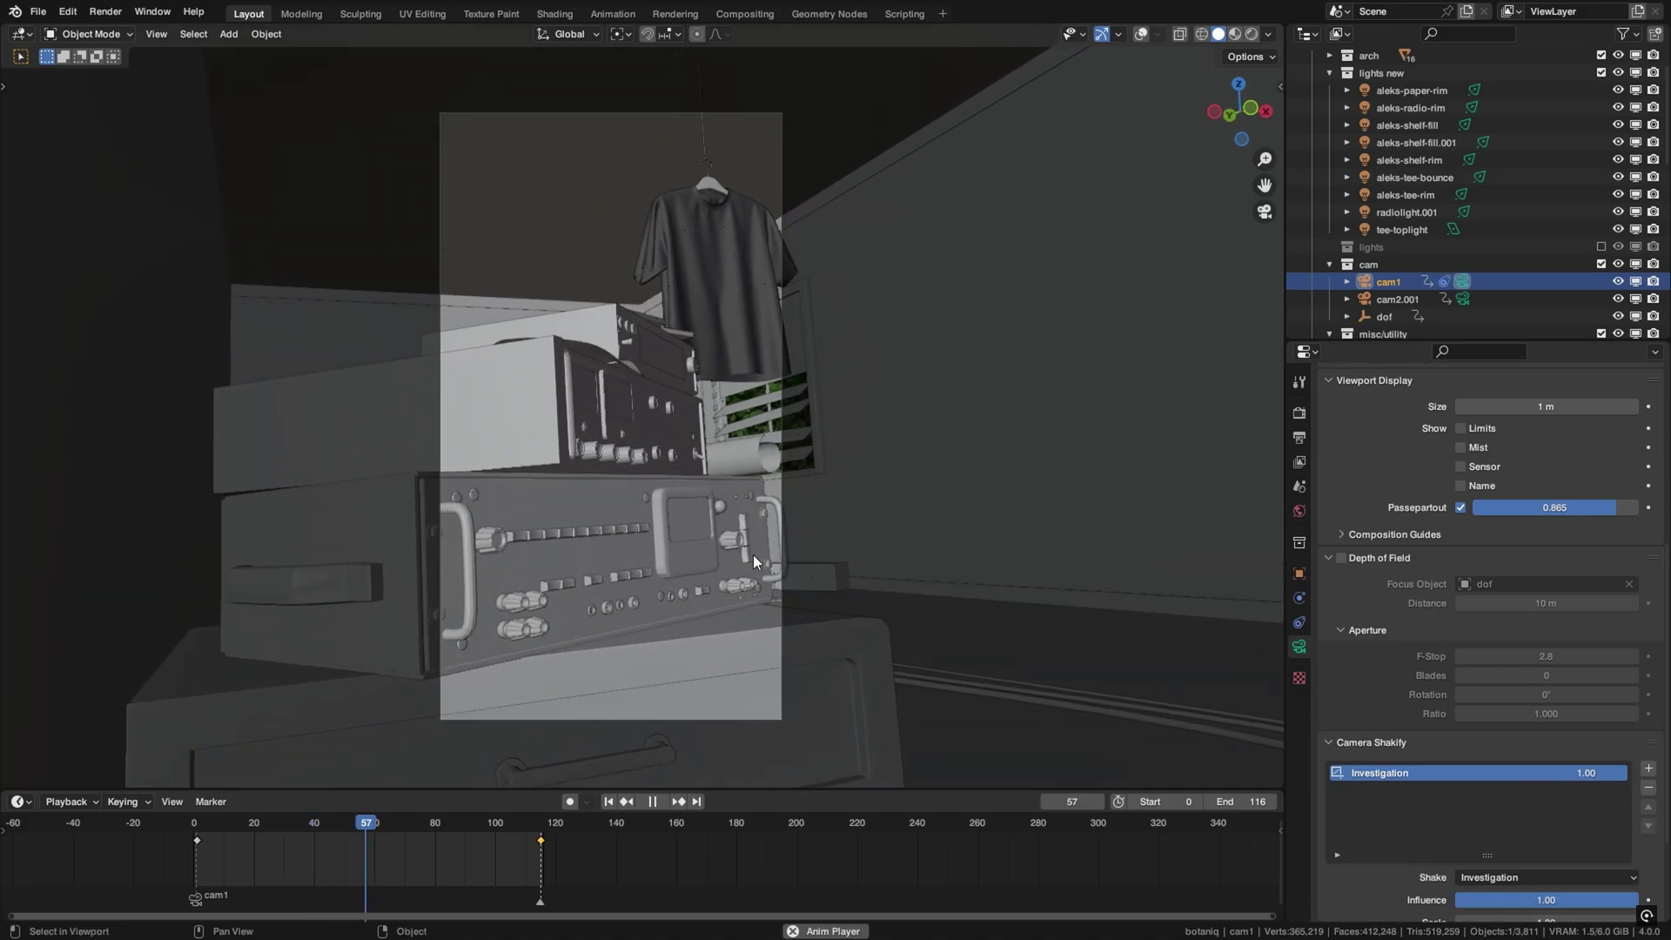
pyautogui.press('space')
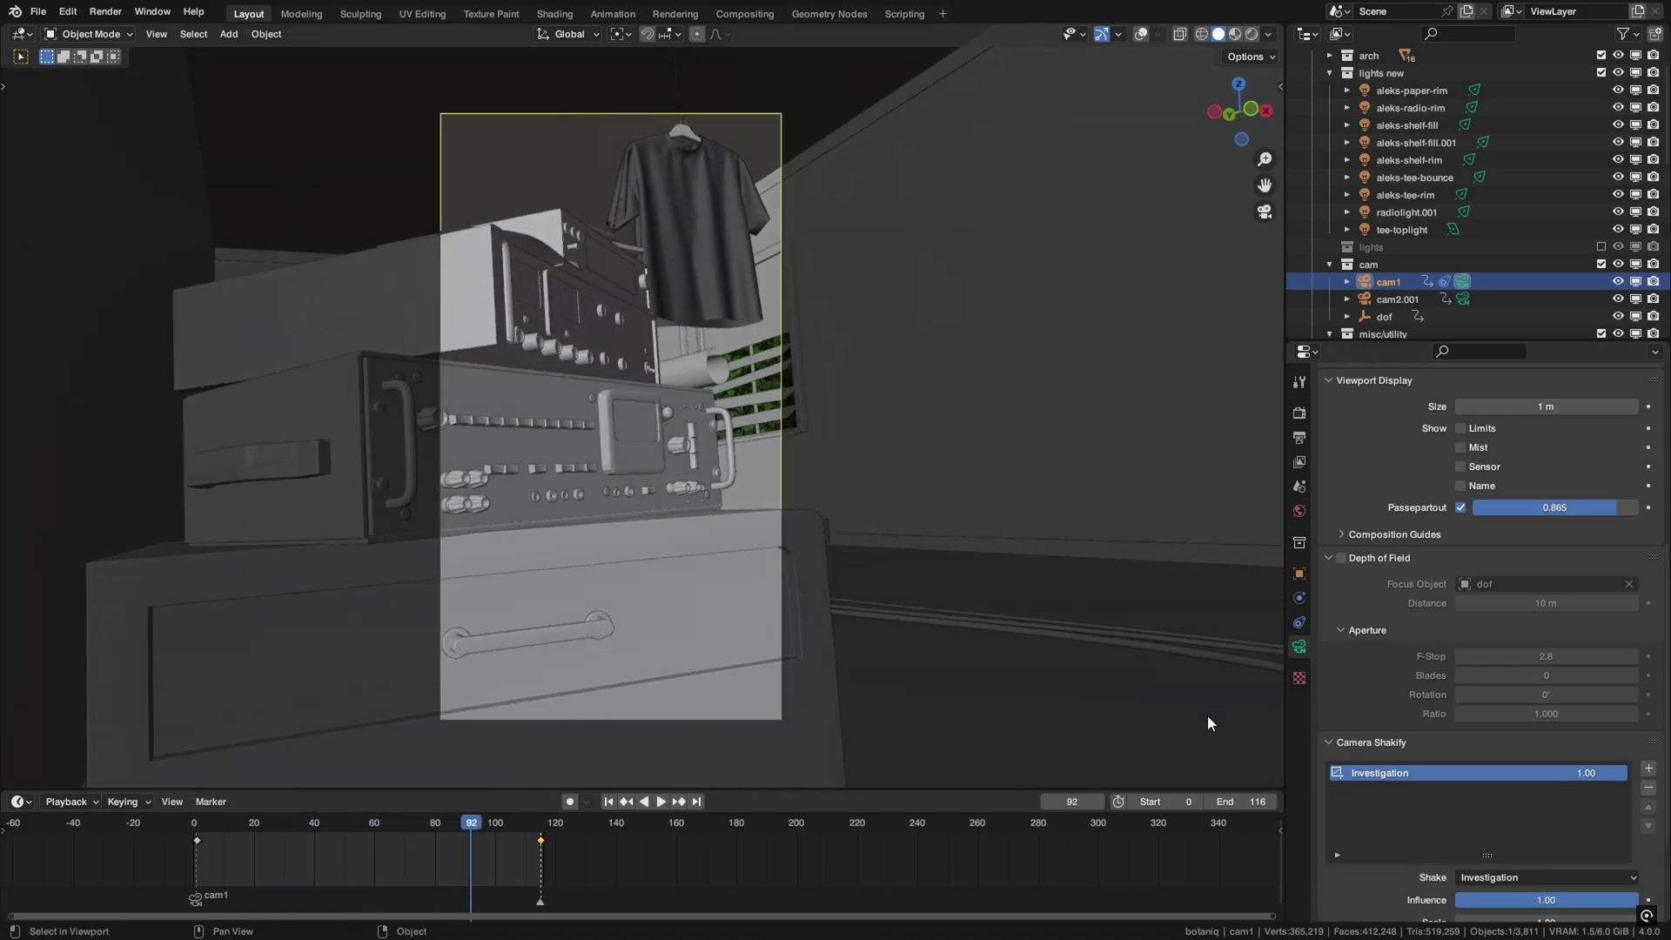
pyautogui.scroll(-4, 1401, 748)
pyautogui.click(1490, 740)
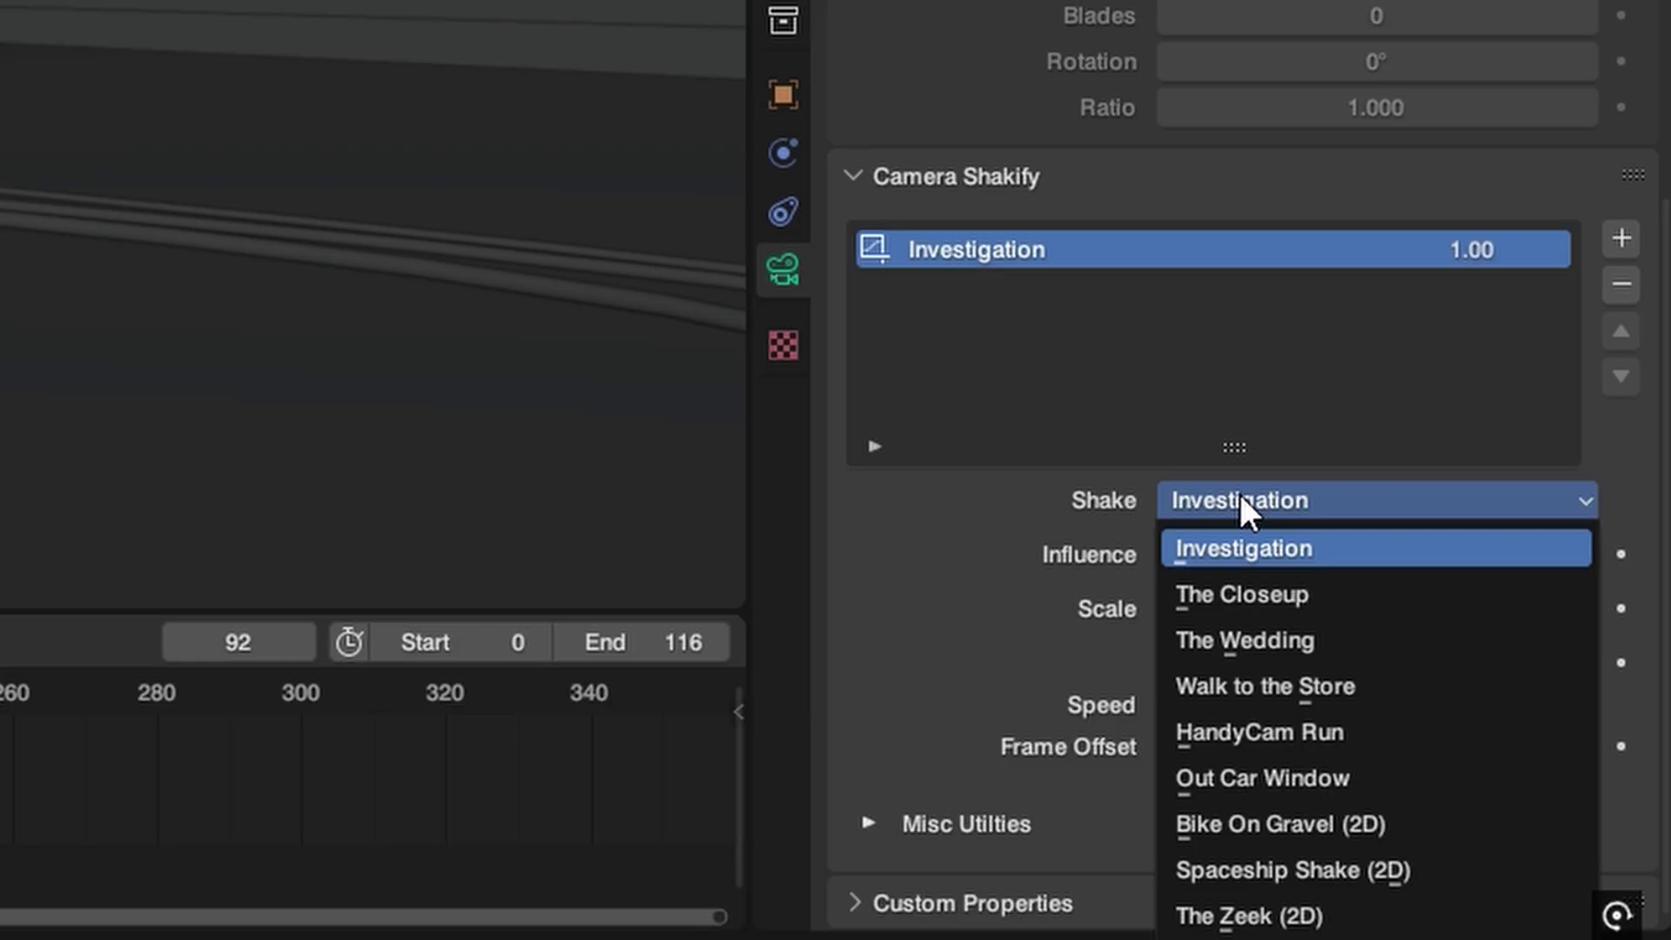
pyautogui.click(1294, 597)
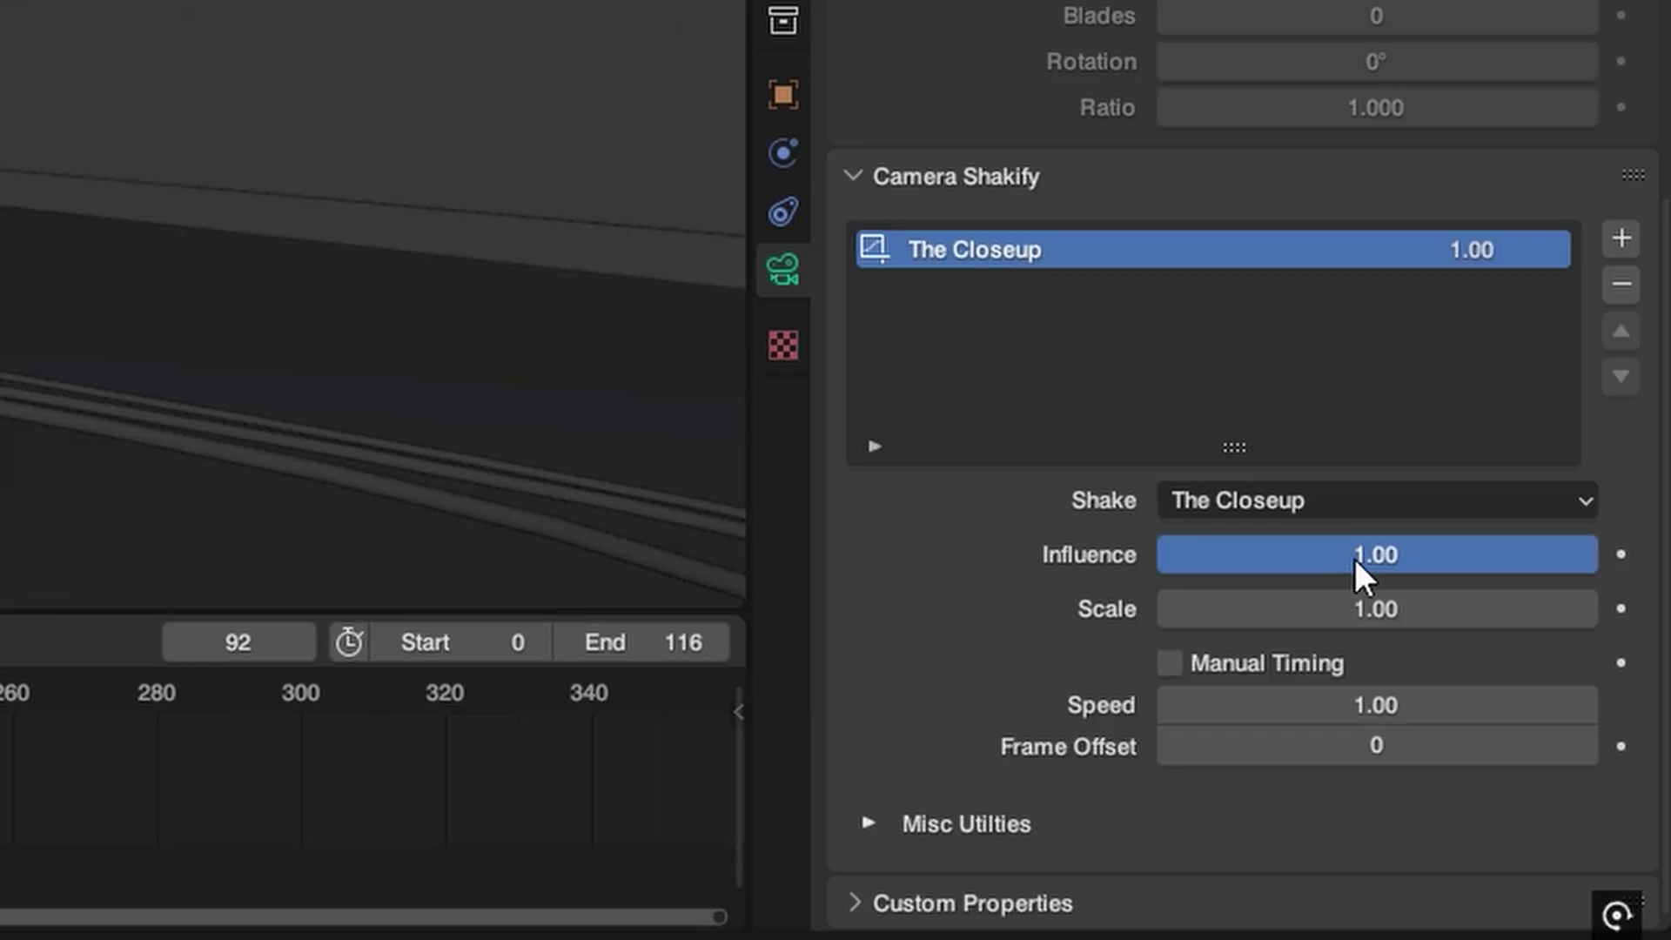
pyautogui.moveTo(1593, 554); pyautogui.dragTo(1234, 554)
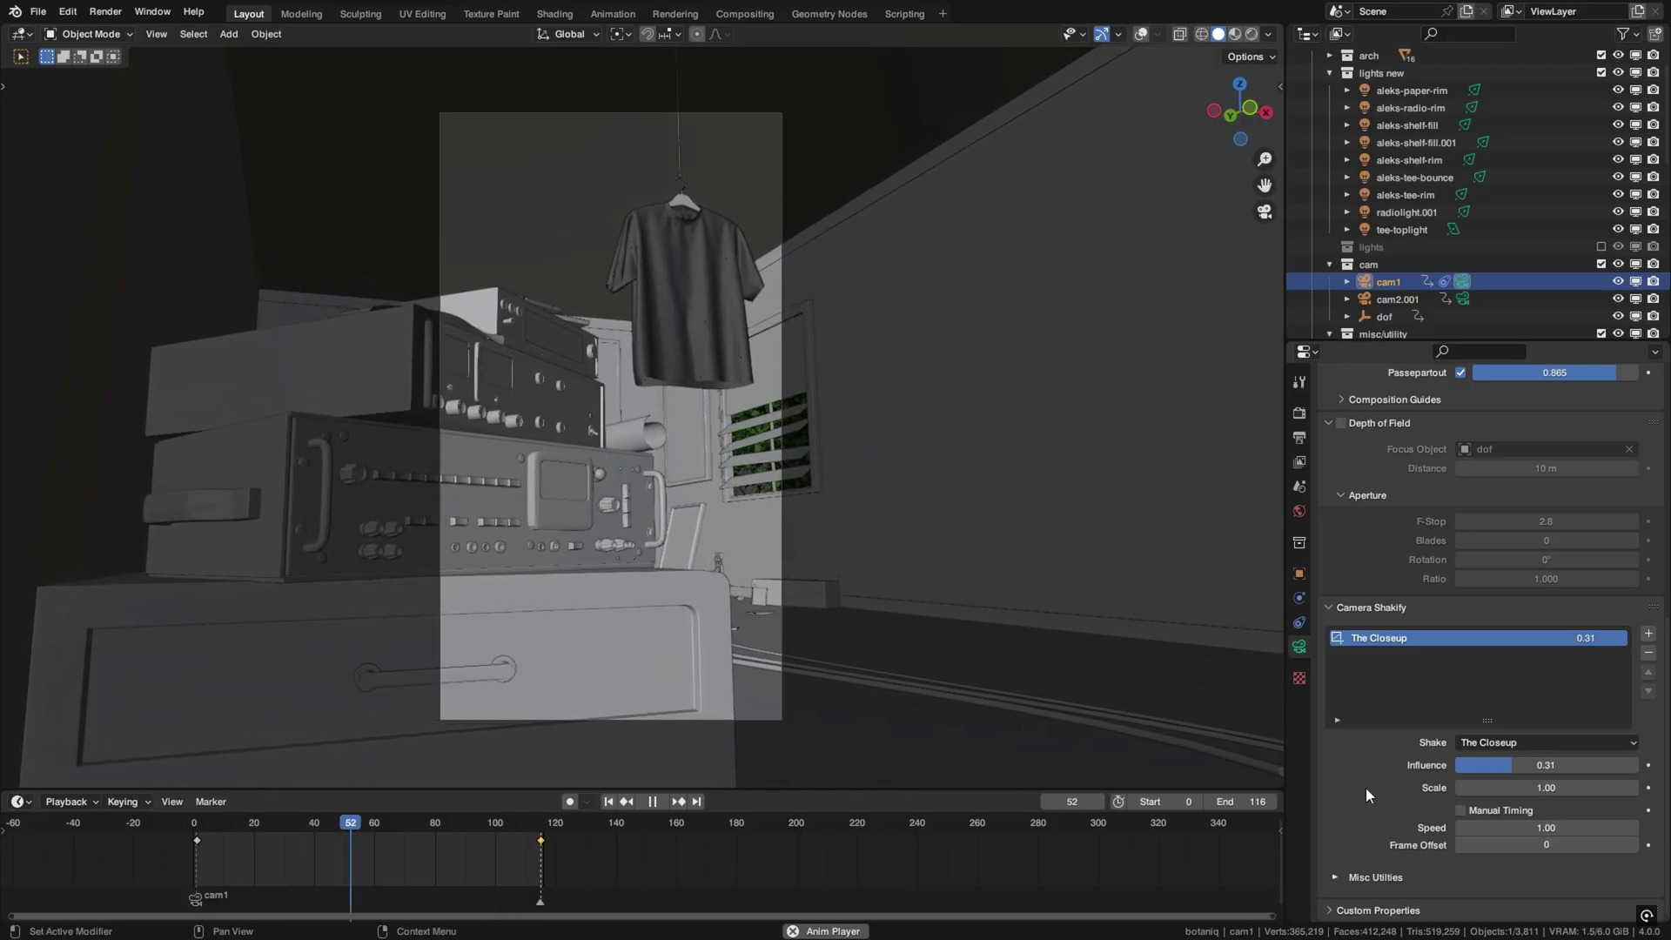
# - Try a shake Scale of 10 and undo it, then keyframe Manual Timing's Time at frame 17
pyautogui.click(1586, 792)
pyautogui.write('10')
pyautogui.press('Return')
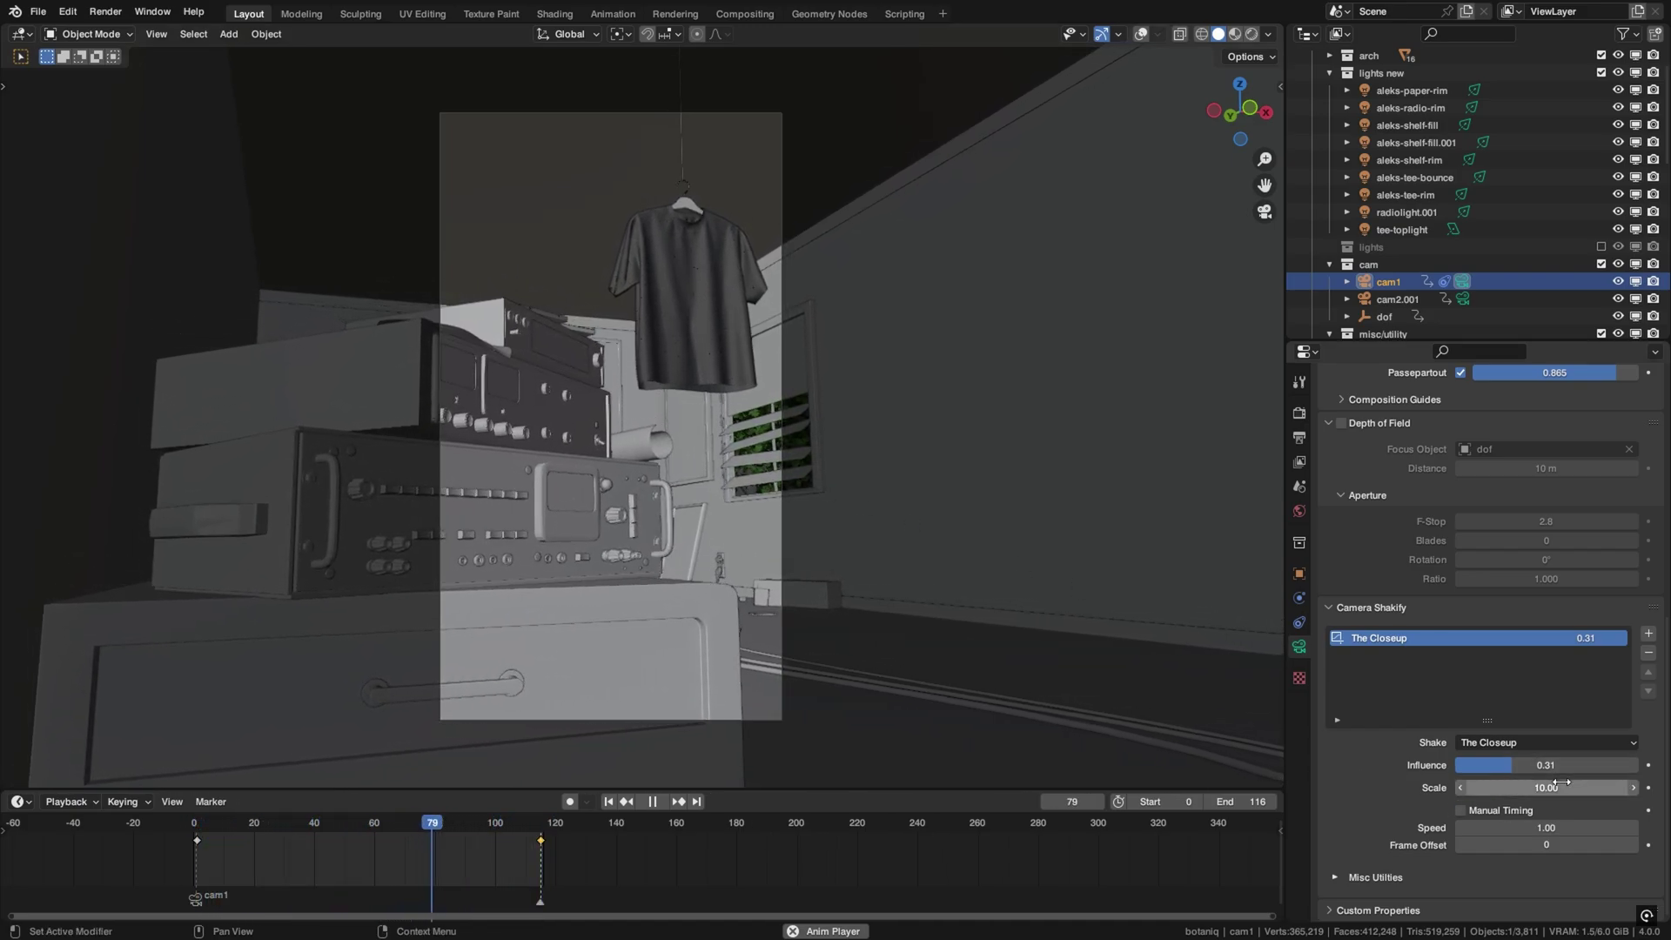
pyautogui.hotkey('ctrl', 'z')
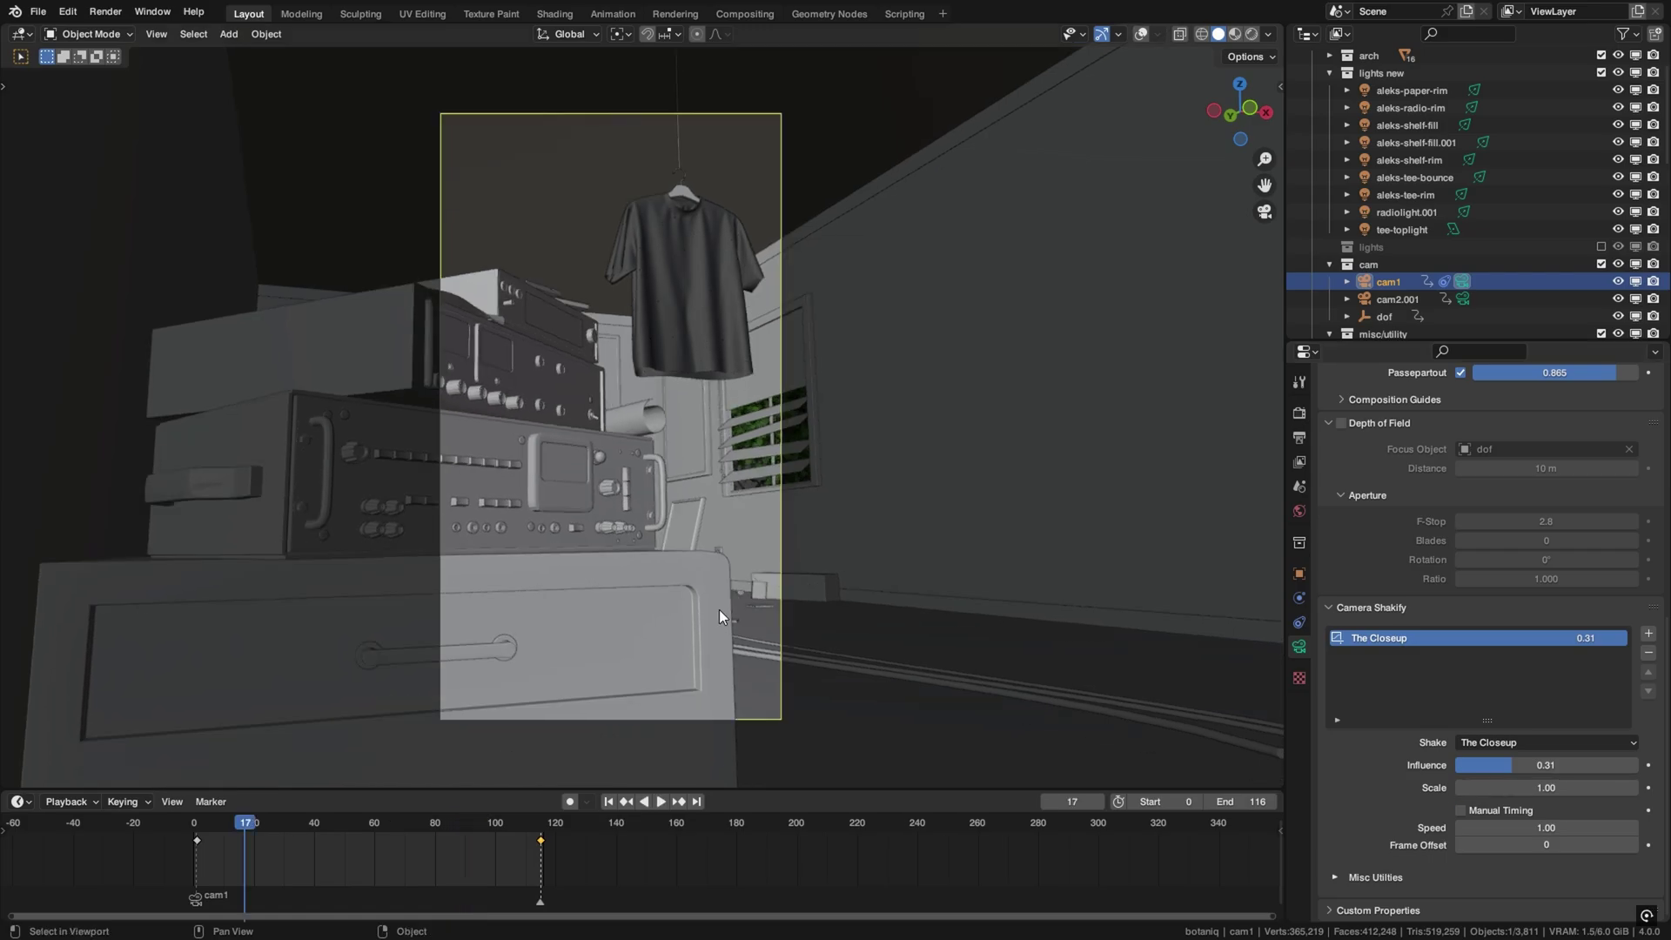
pyautogui.click(1464, 811)
pyautogui.click(1648, 845)
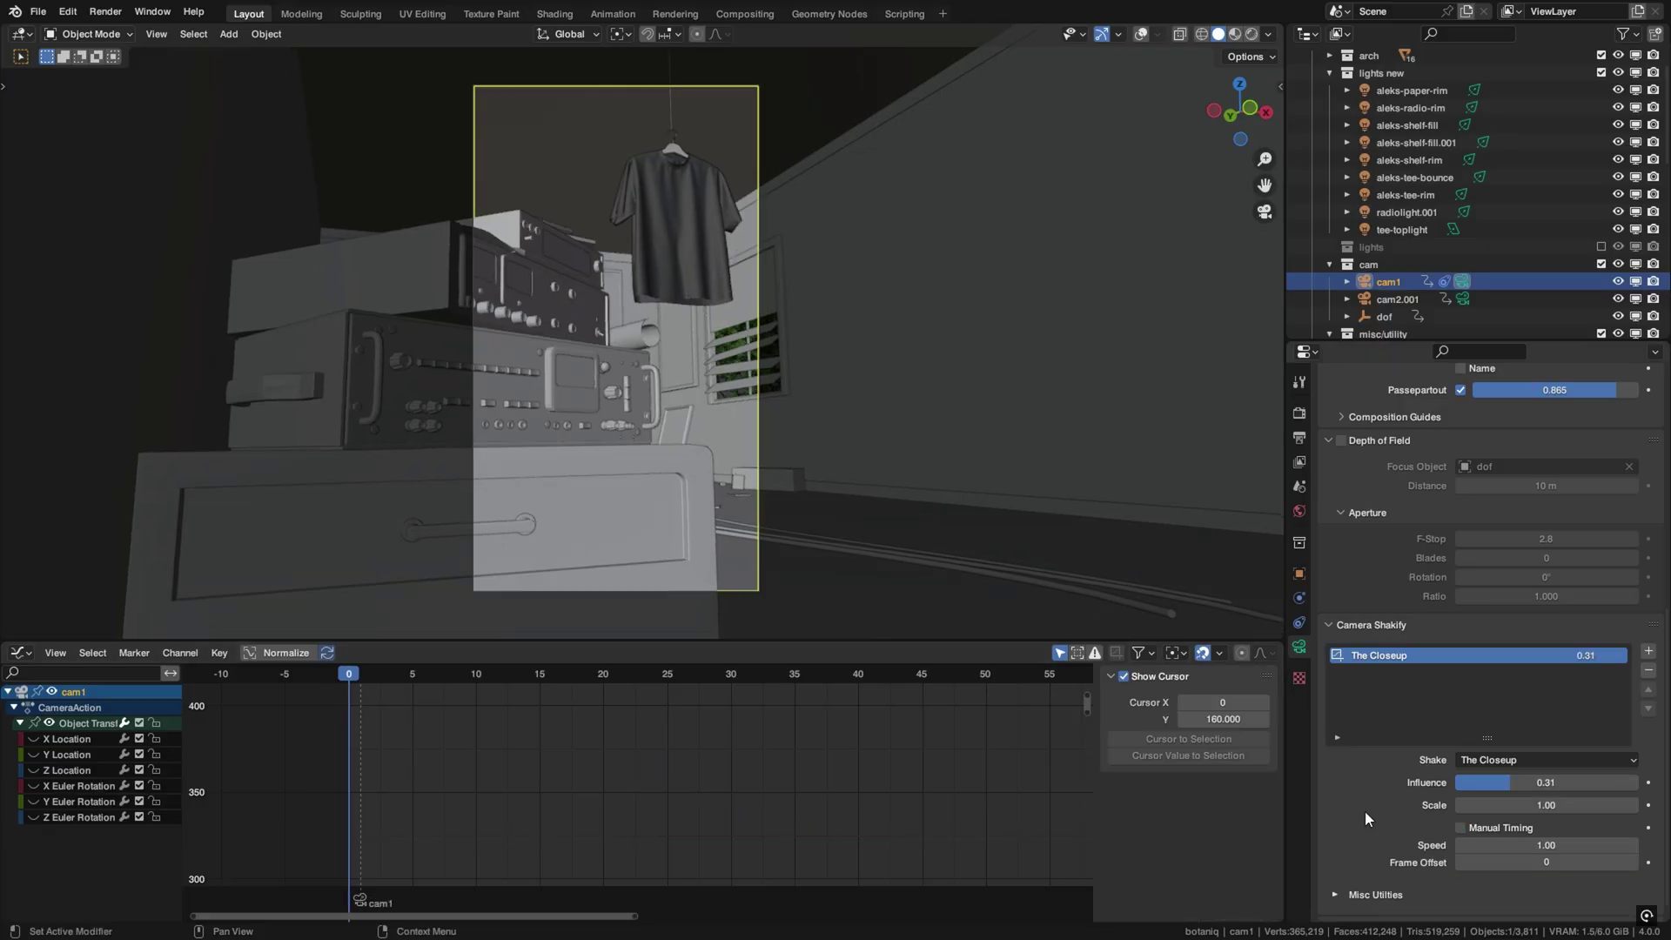
# - Preview a shake Speed of 10, then undo it back to 1.00
pyautogui.click(1503, 843)
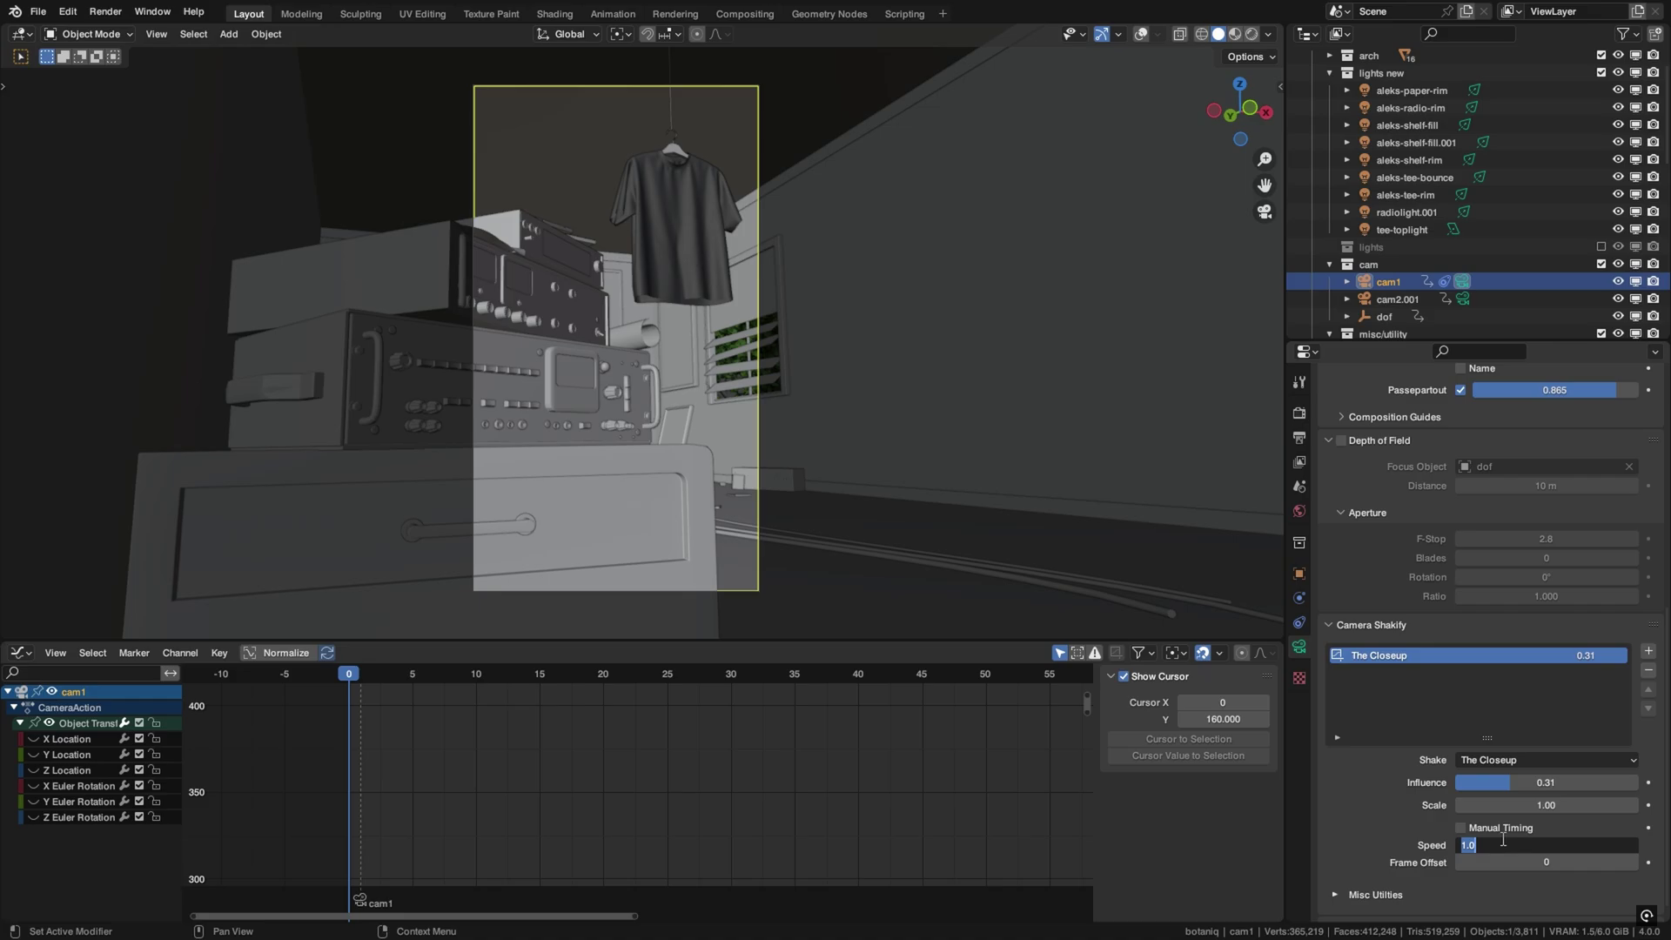
pyautogui.press('space')
pyautogui.click(1520, 844)
pyautogui.write('10')
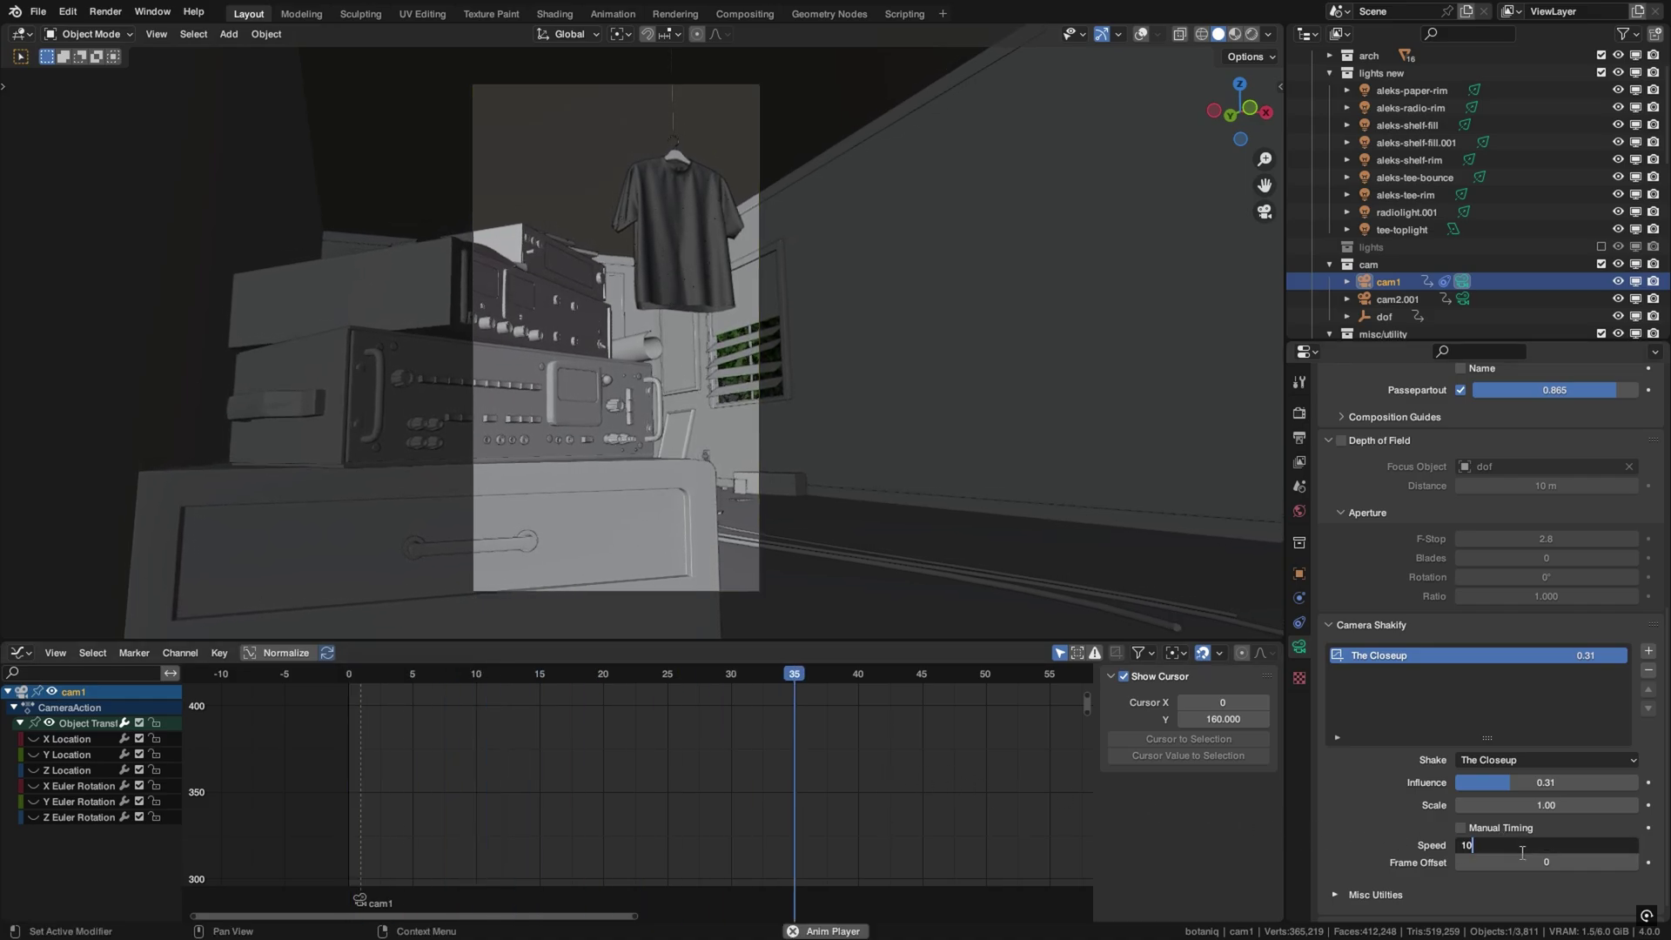
pyautogui.press('Return')
pyautogui.hotkey('ctrl', 'z')
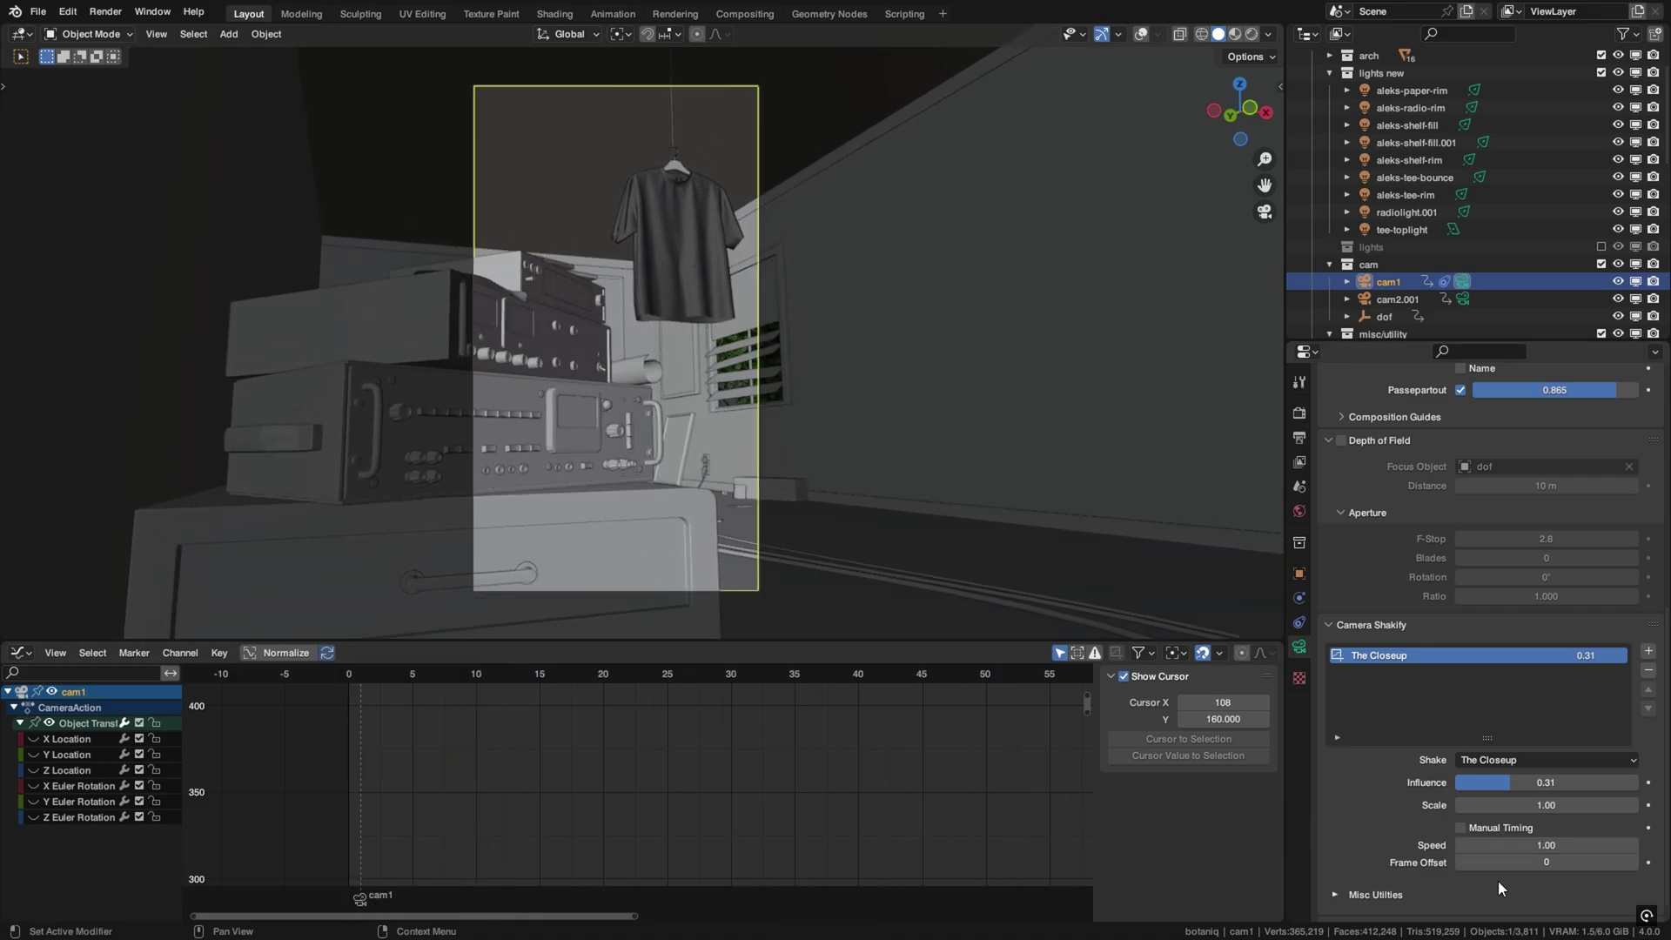
# - Set the shake's Frame Offset to 71237848 and expand Misc Utilities
pyautogui.click(1545, 862)
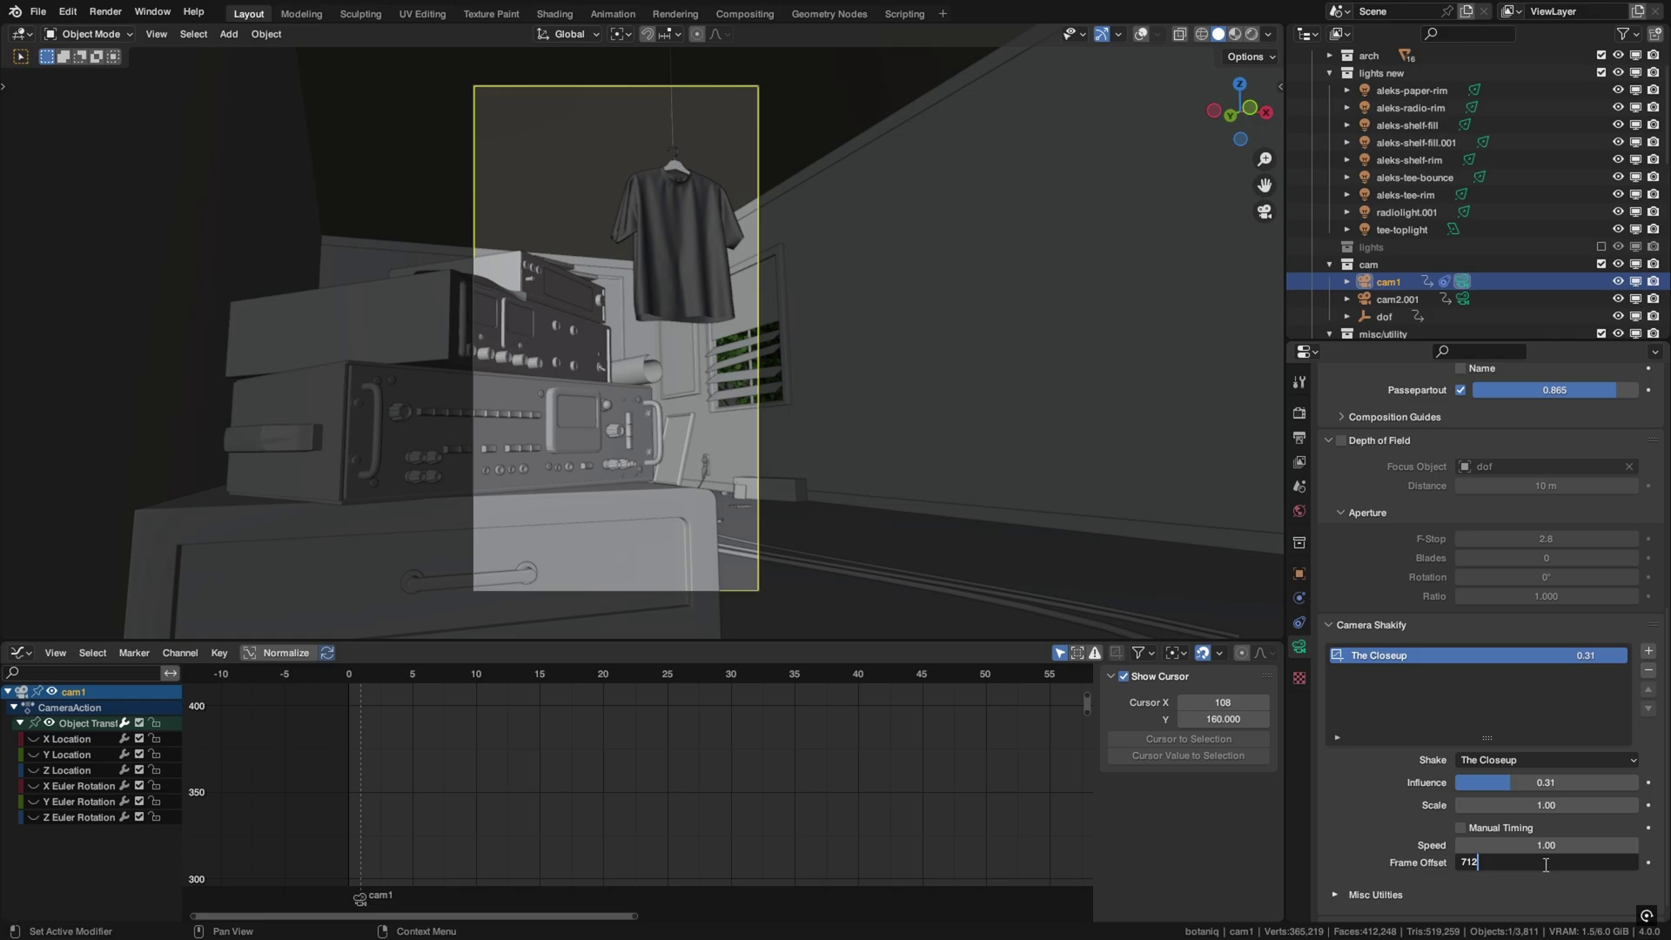
pyautogui.press('Return')
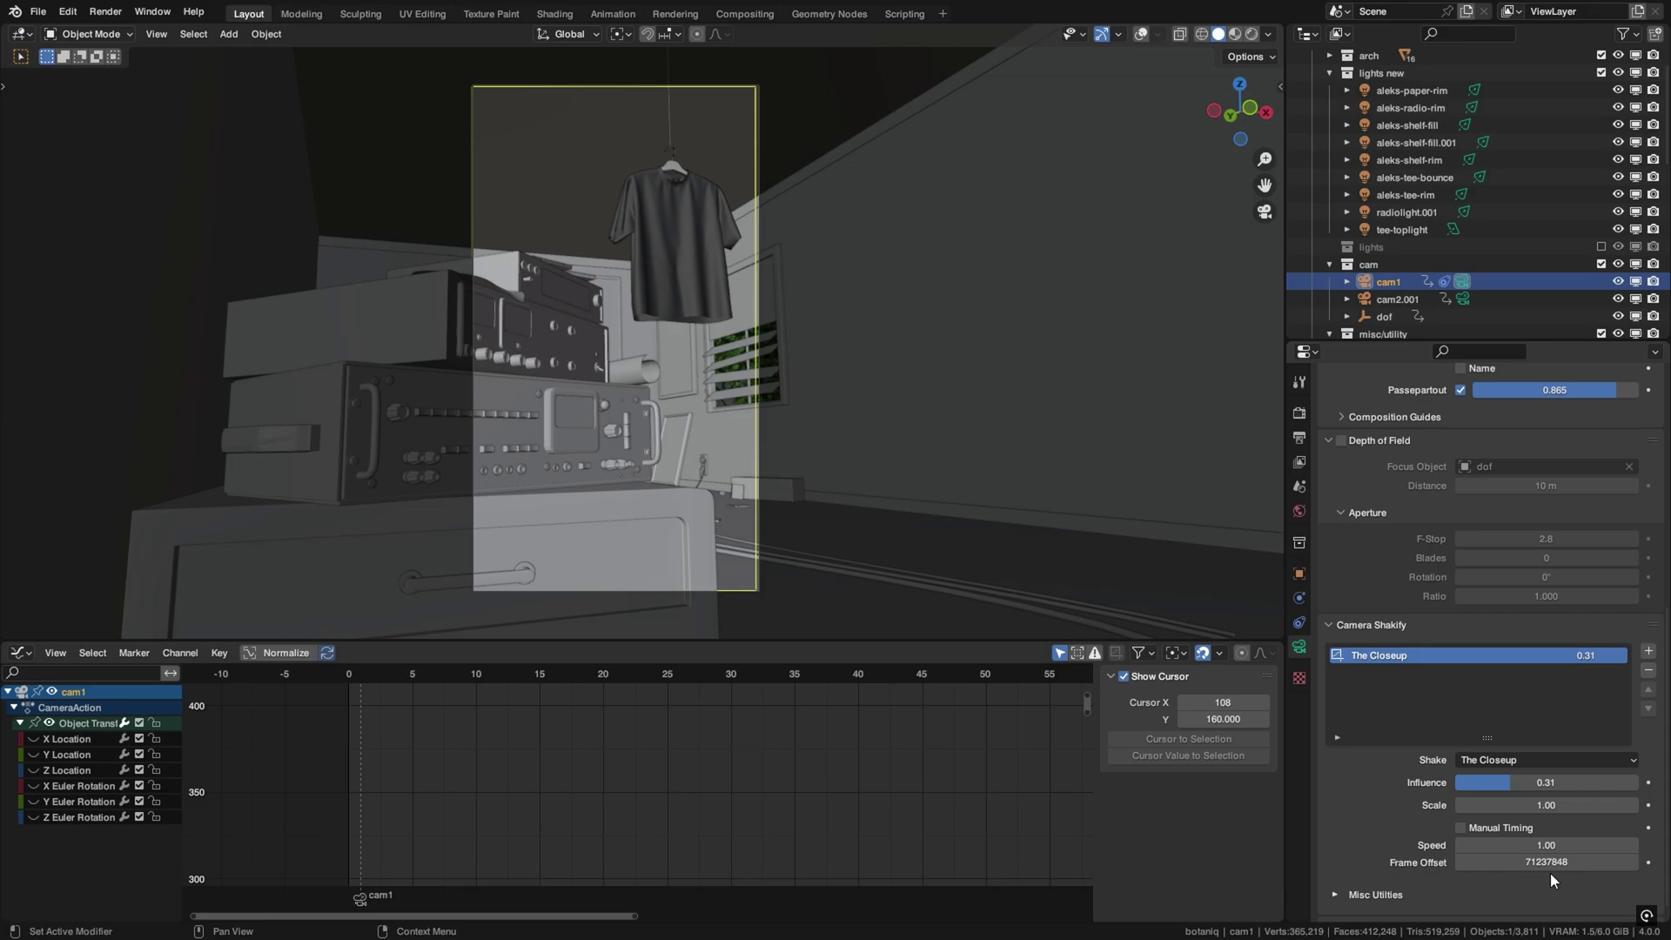
pyautogui.scroll(-1, 1549, 874)
pyautogui.click(1401, 862)
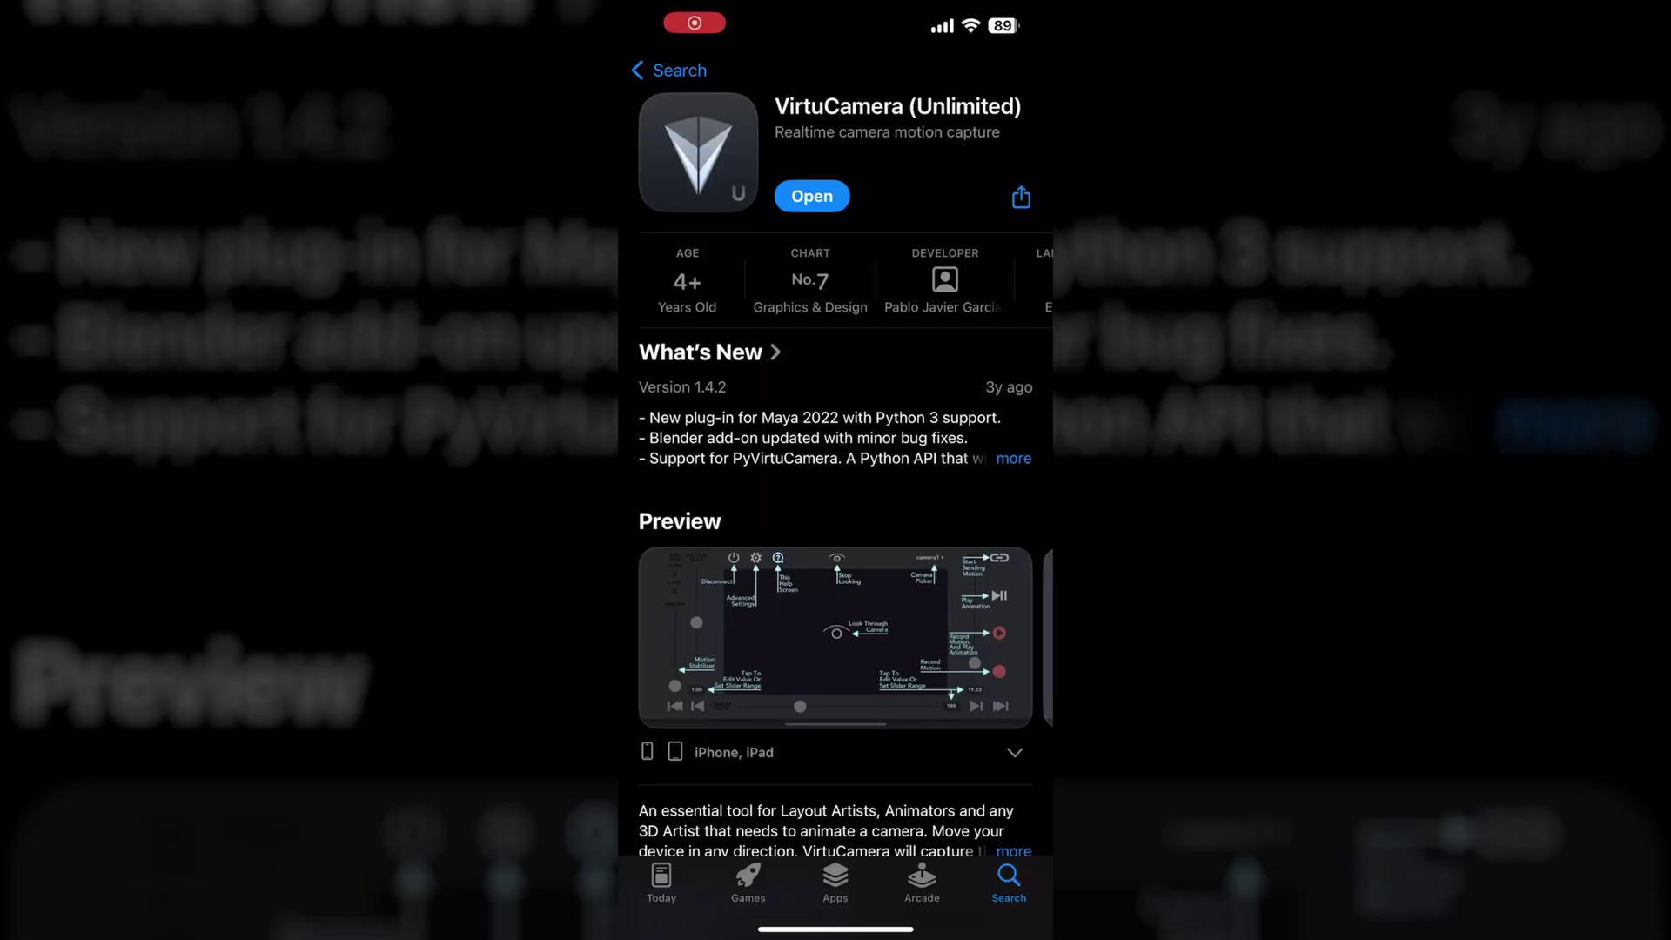
# - Scroll through the VirtuCamera (Unlimited) App Store listing details
pyautogui.scroll(-5, 836, 522)
pyautogui.scroll(5, 835, 523)
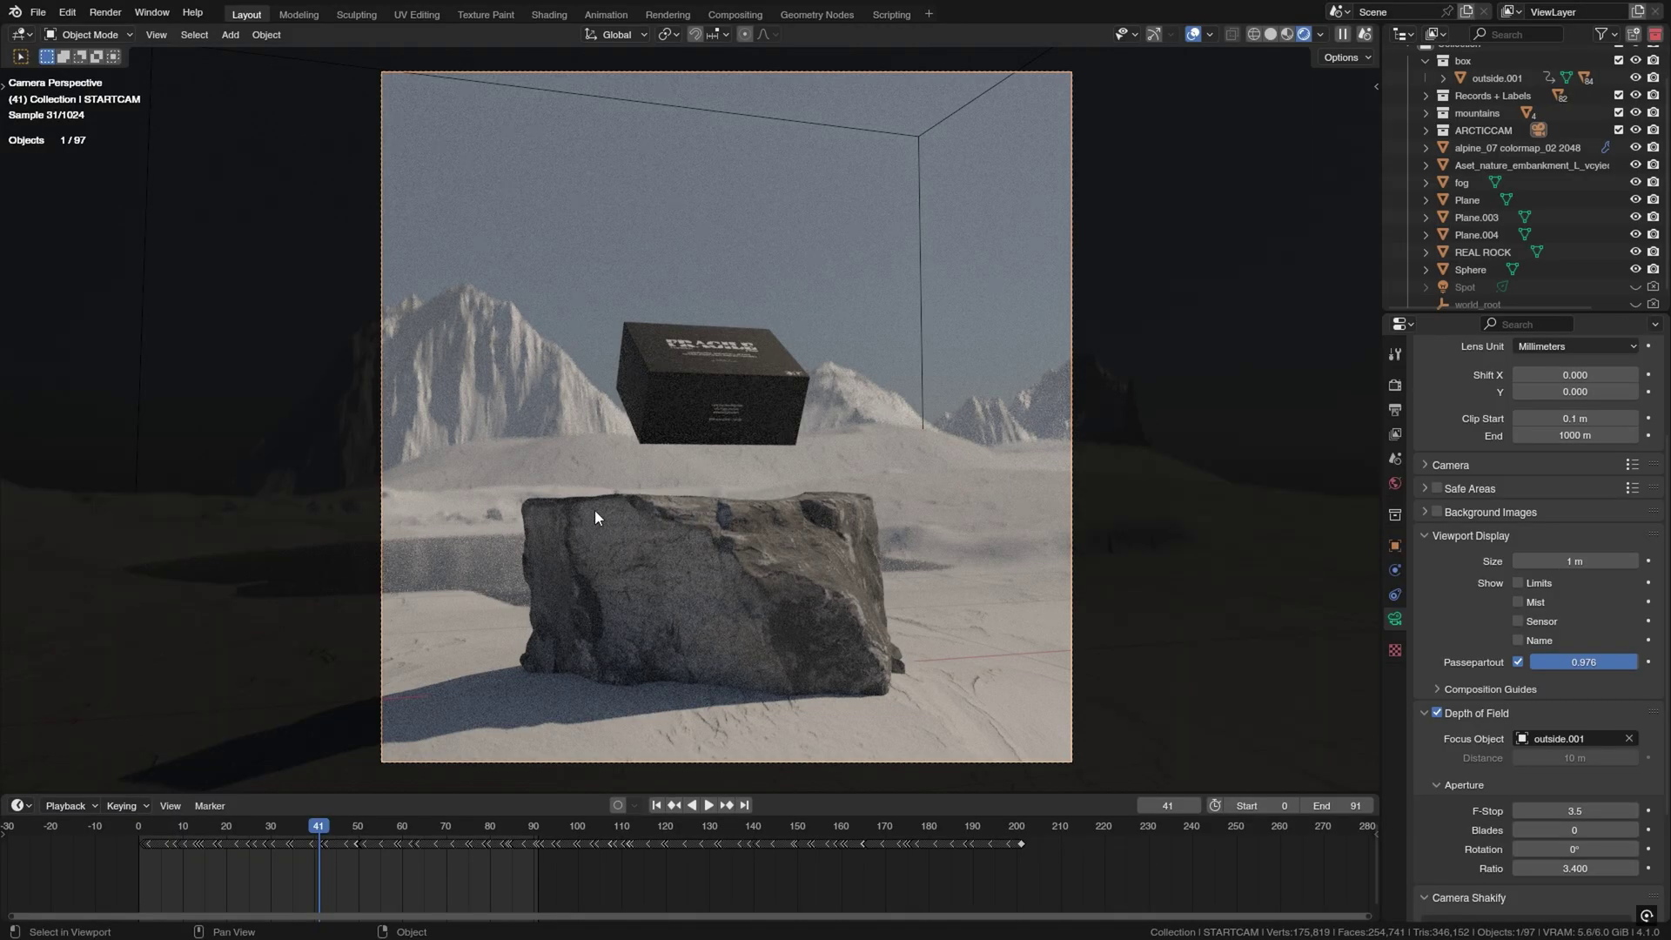
# - Preview the STARTCAM fly-through in solid shading up to frame 87, then browse CamTrackAR's App Store previews
pyautogui.click(1270, 35)
pyautogui.press('space')
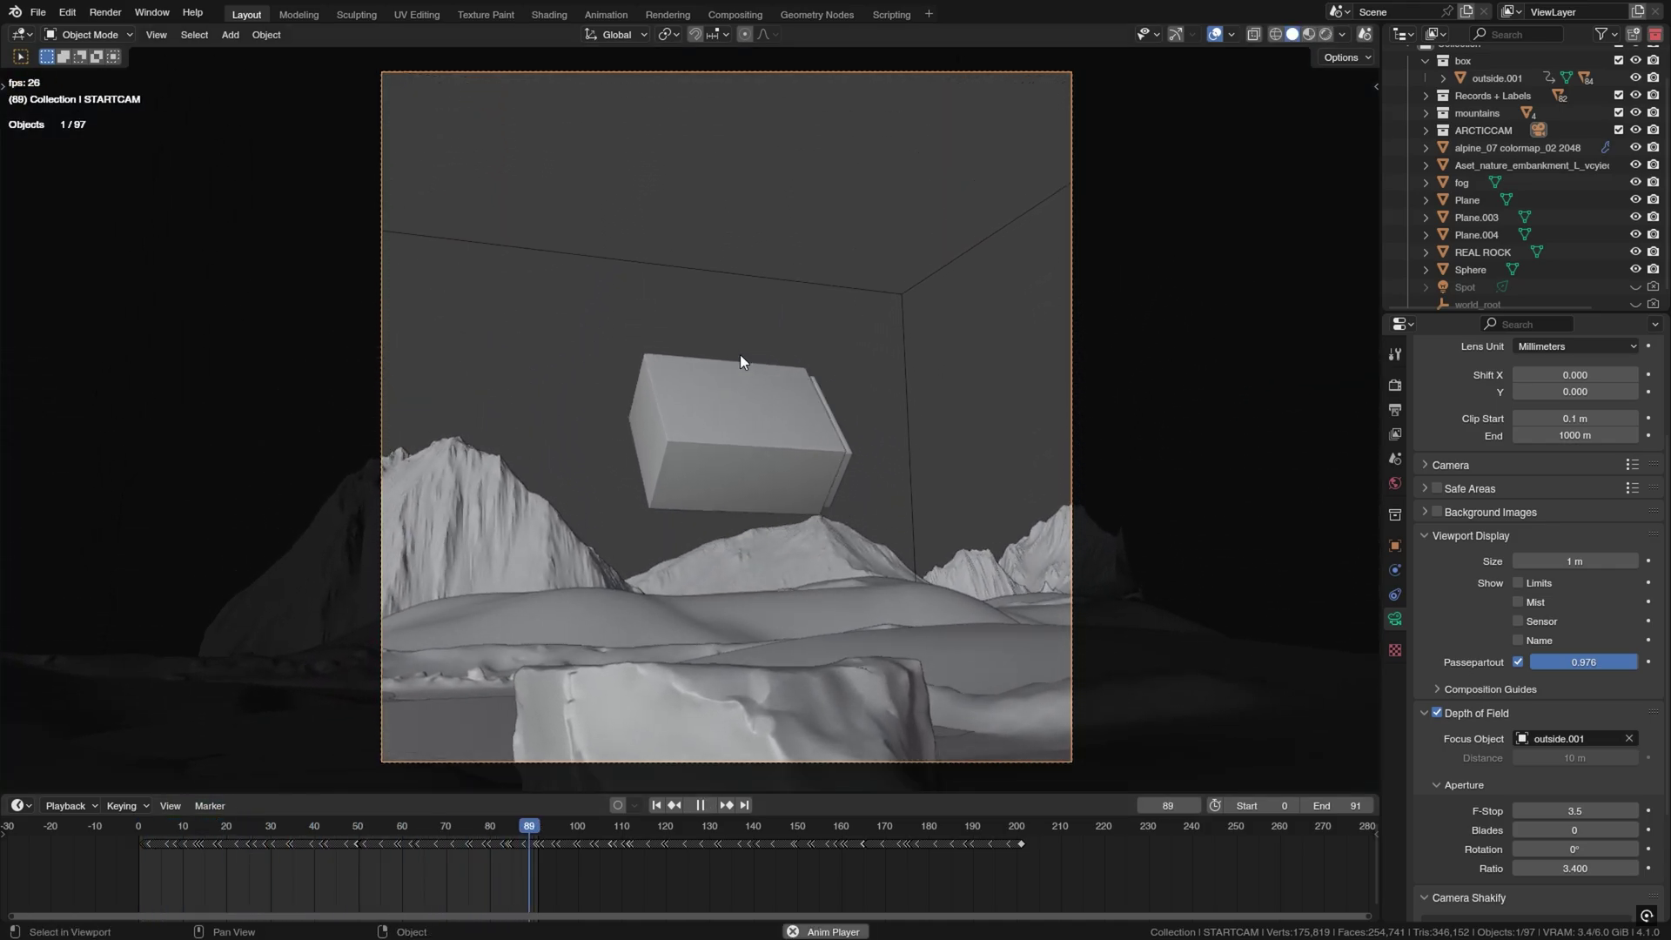
pyautogui.press('space')
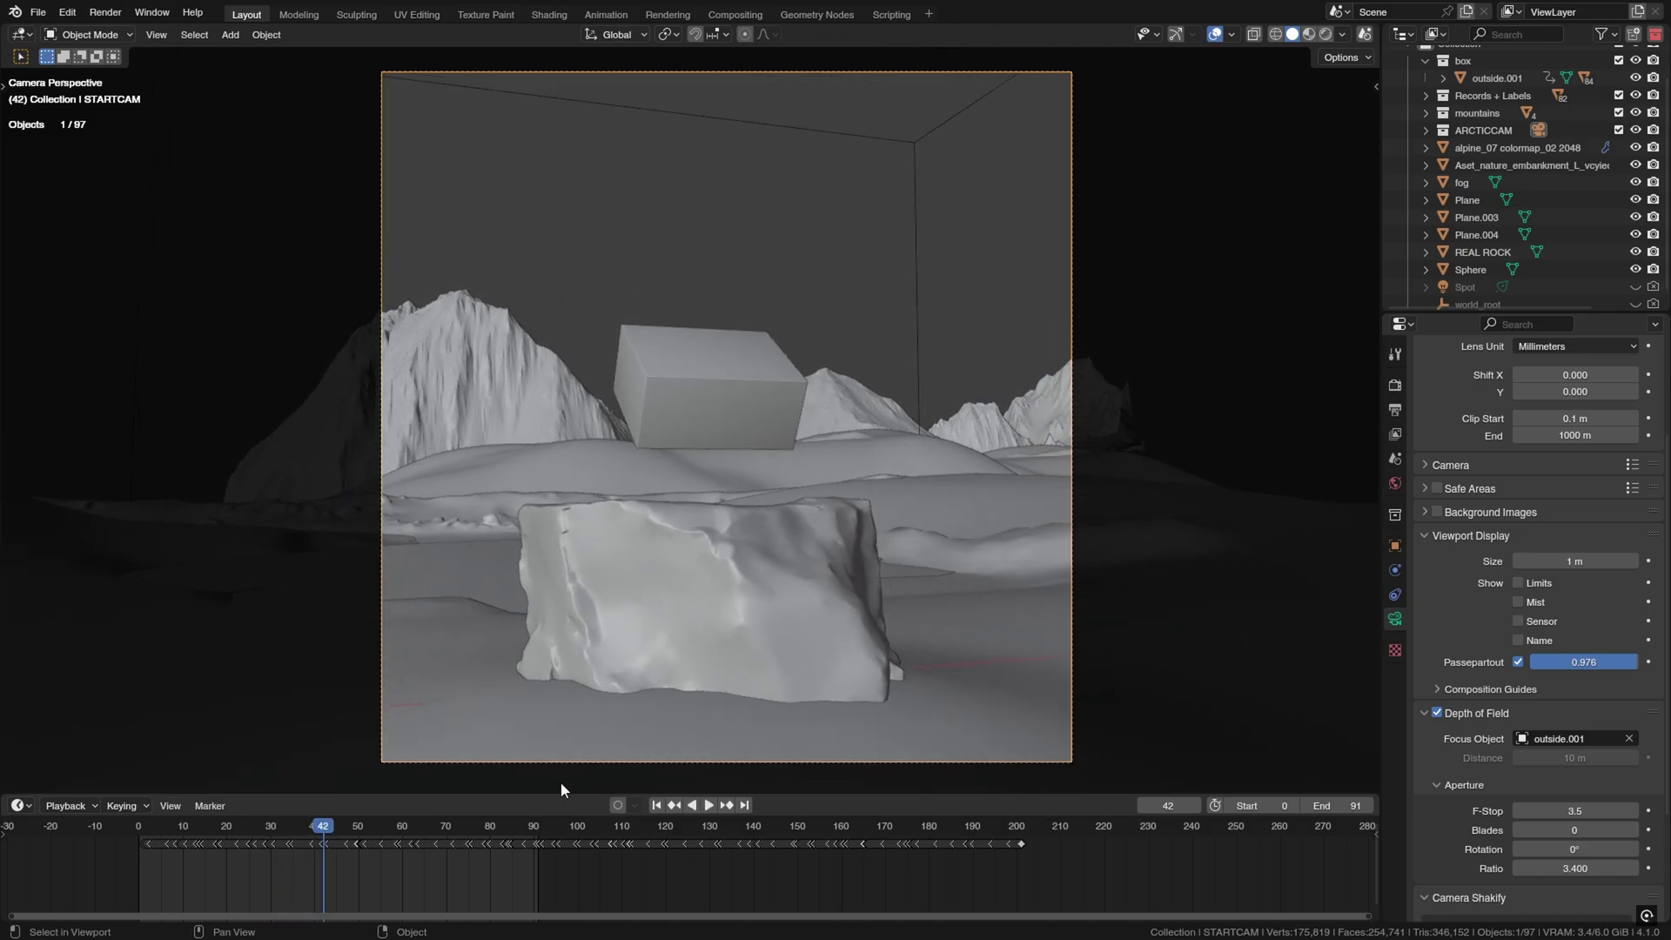
pyautogui.moveTo(148, 838); pyautogui.dragTo(531, 806)
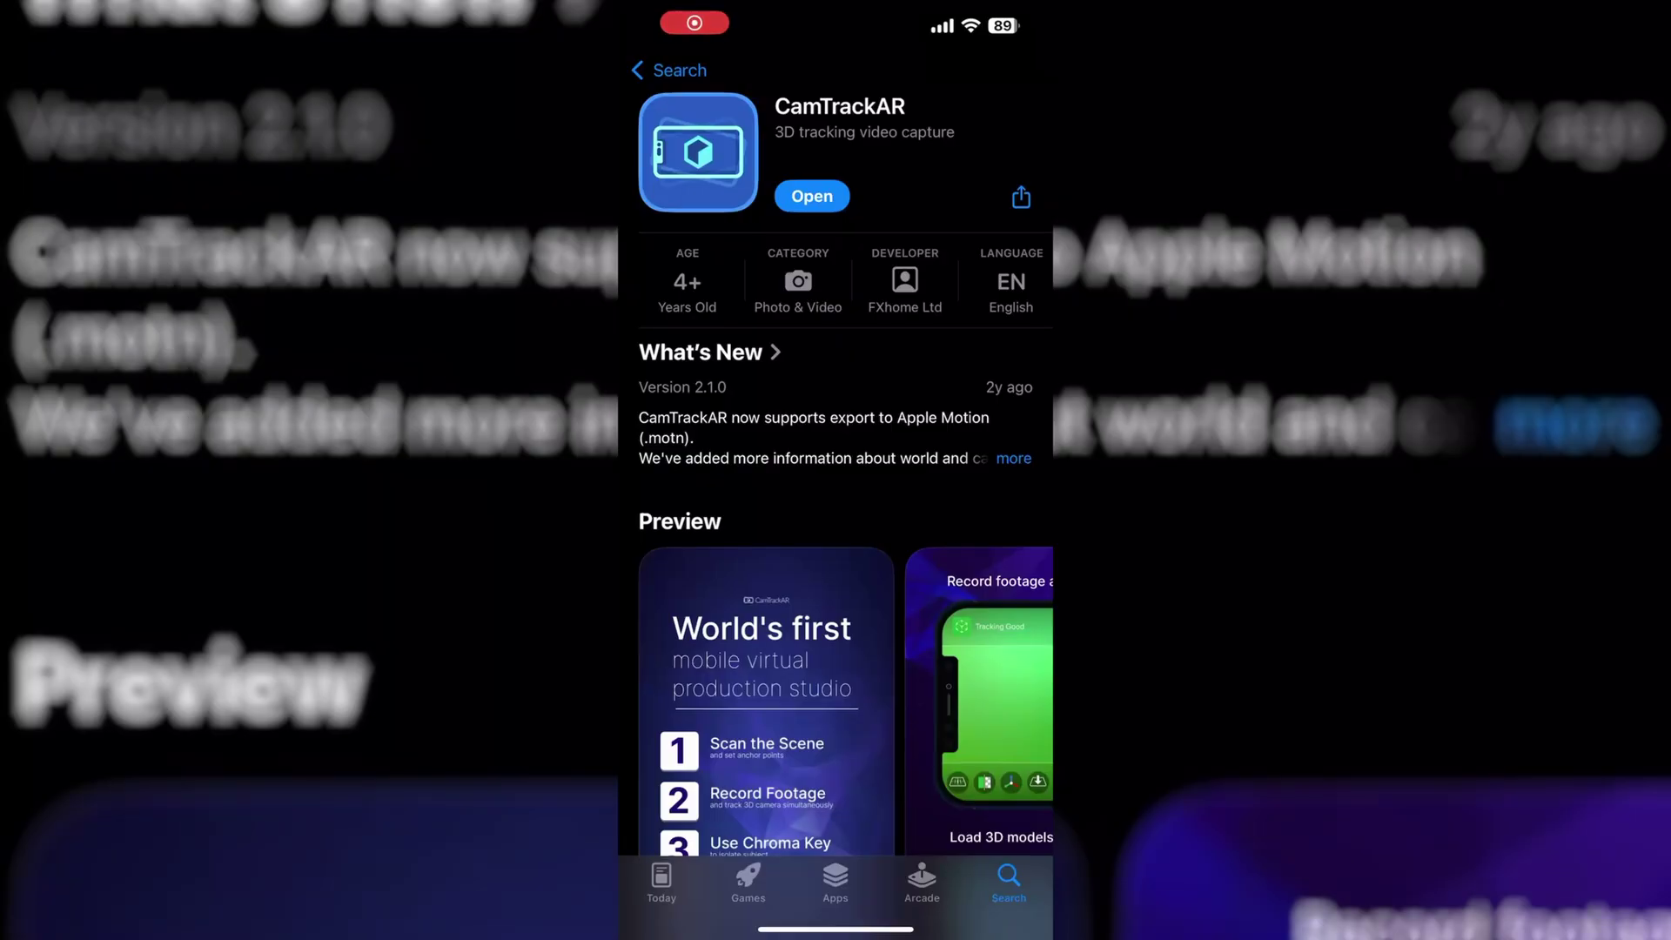
pyautogui.scroll(-5, 835, 470)
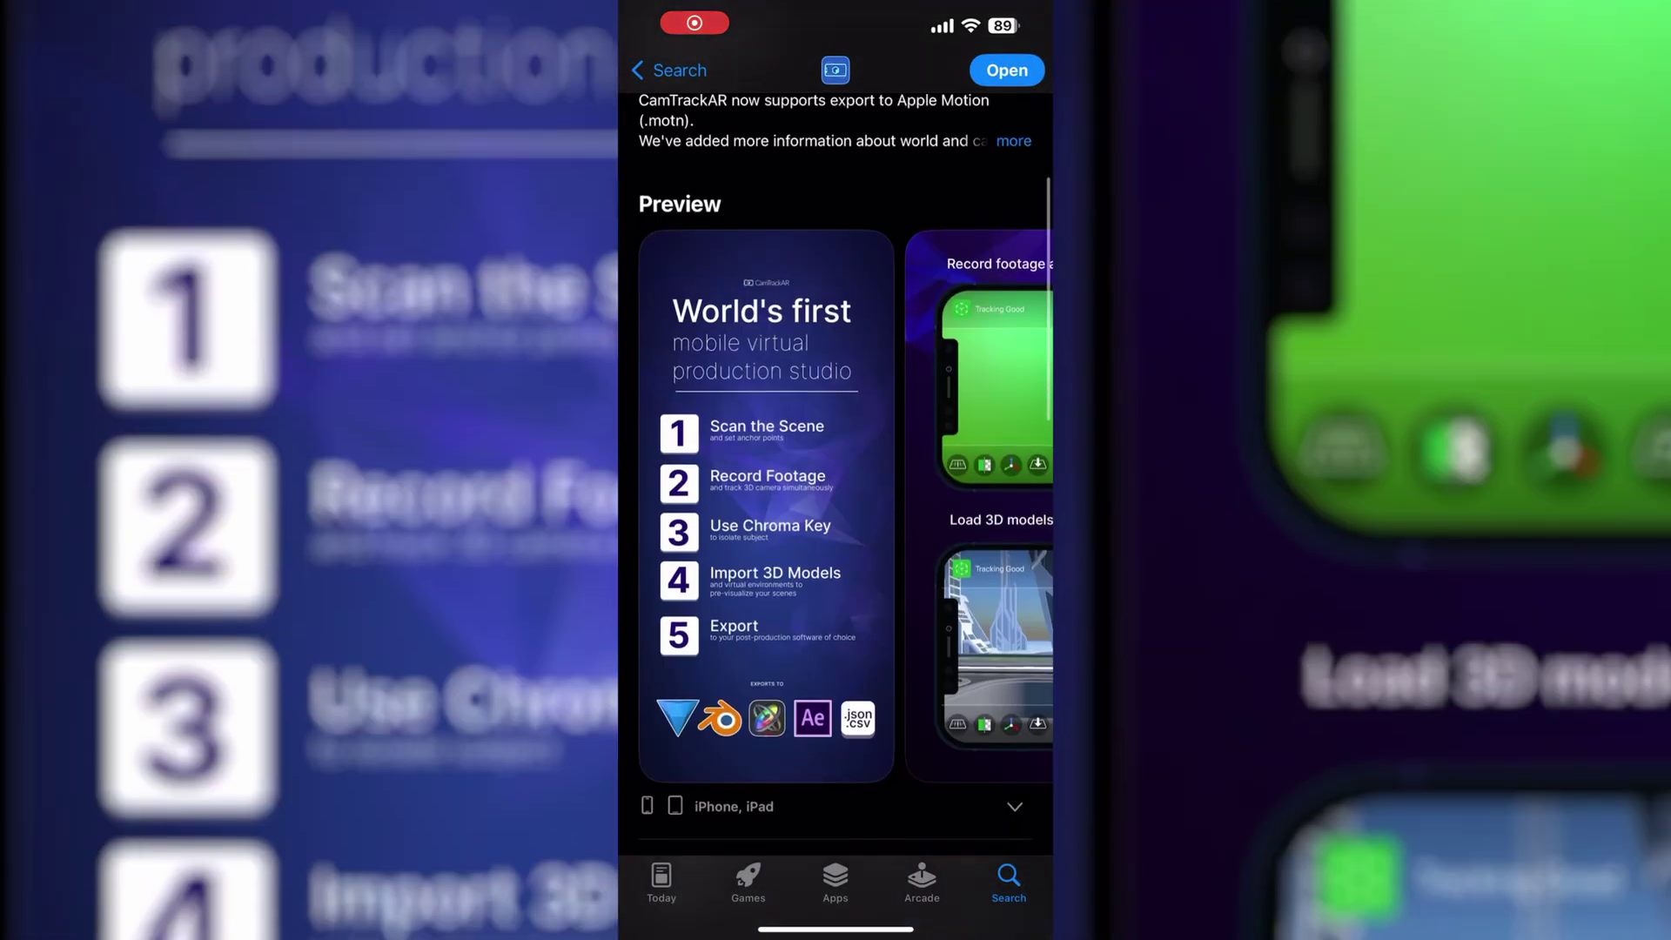
pyautogui.hscroll(6, 836, 505)
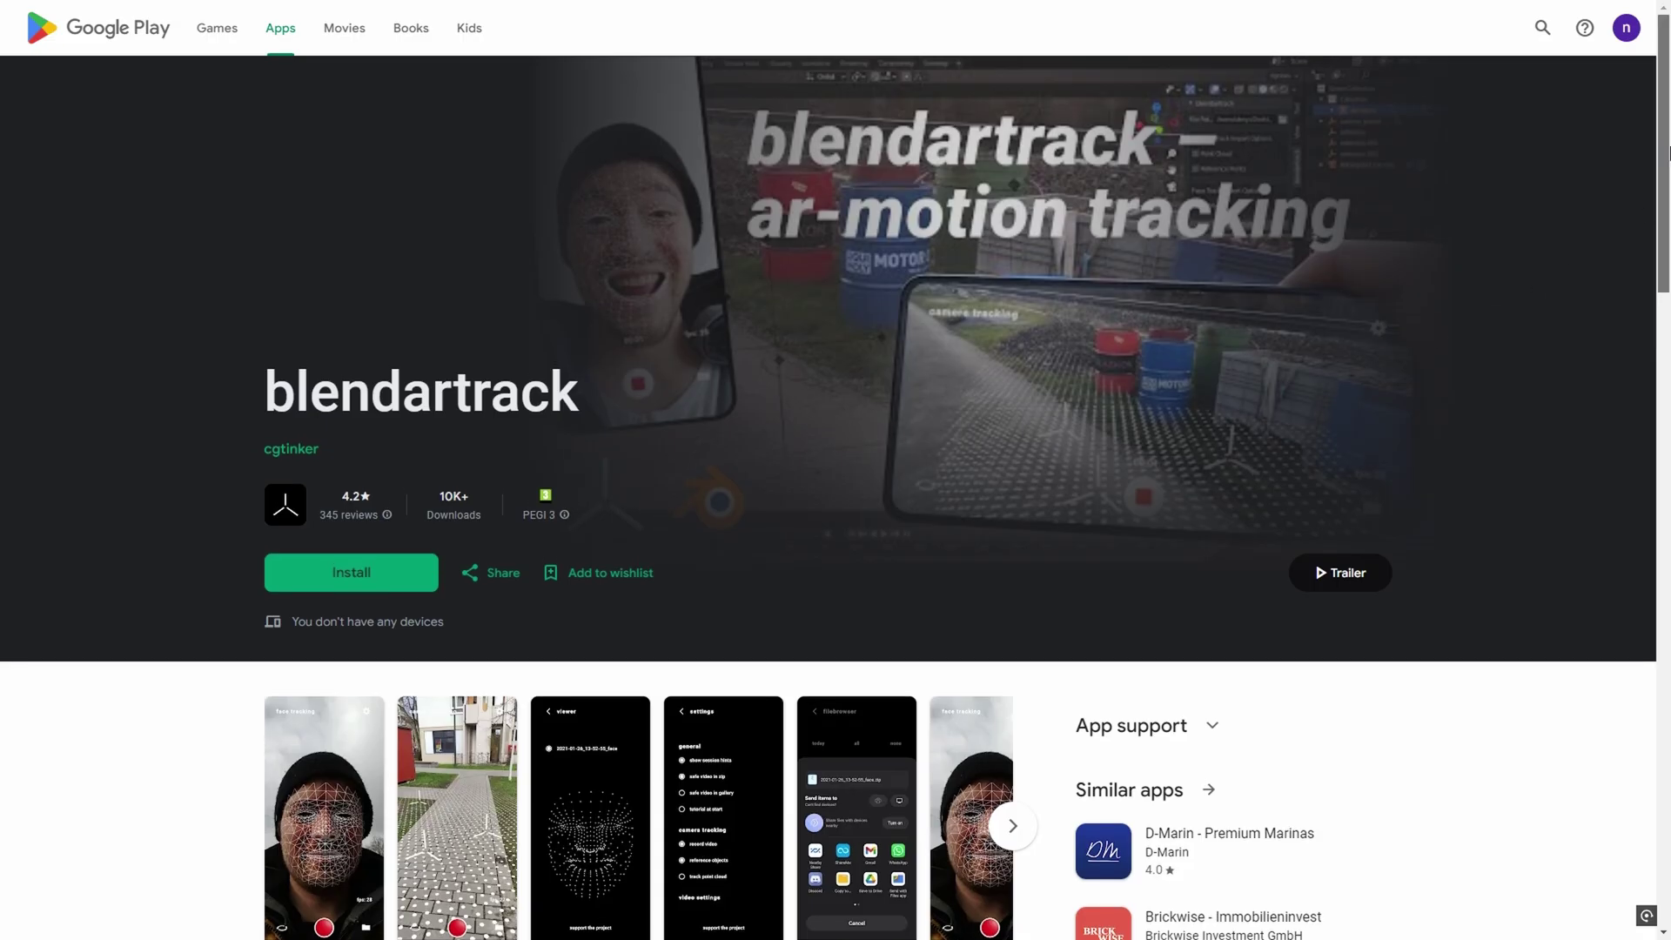
# - Scroll to the blendartrack description and advance its screenshot carousel
pyautogui.scroll(-3, 1636, 261)
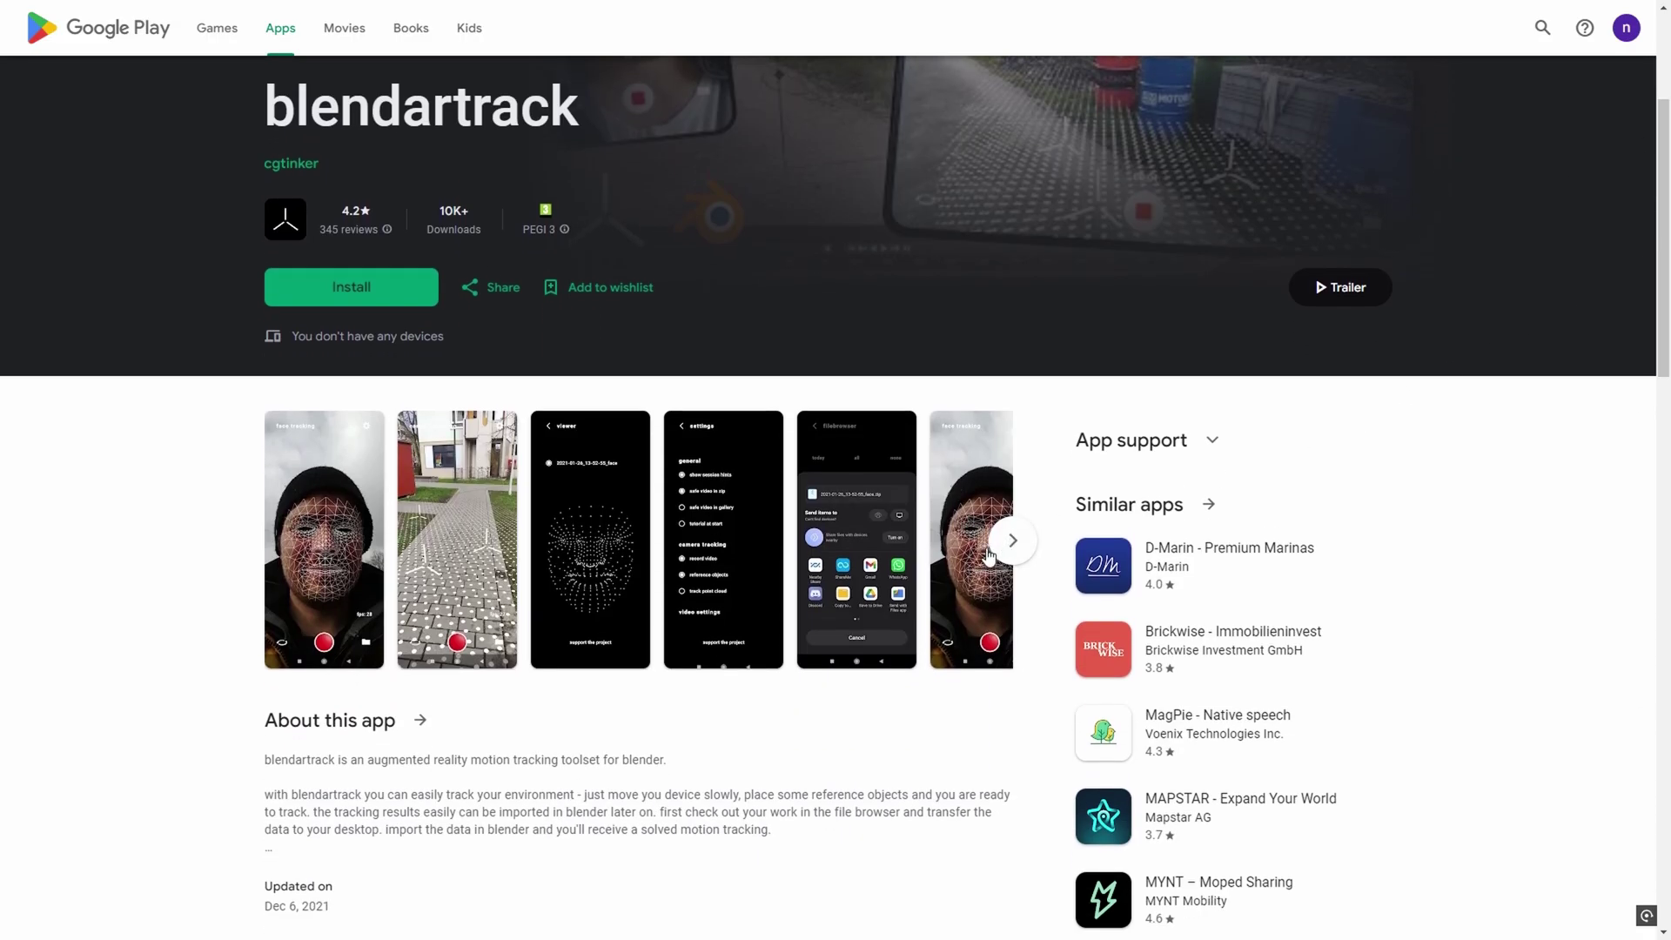
pyautogui.click(990, 551)
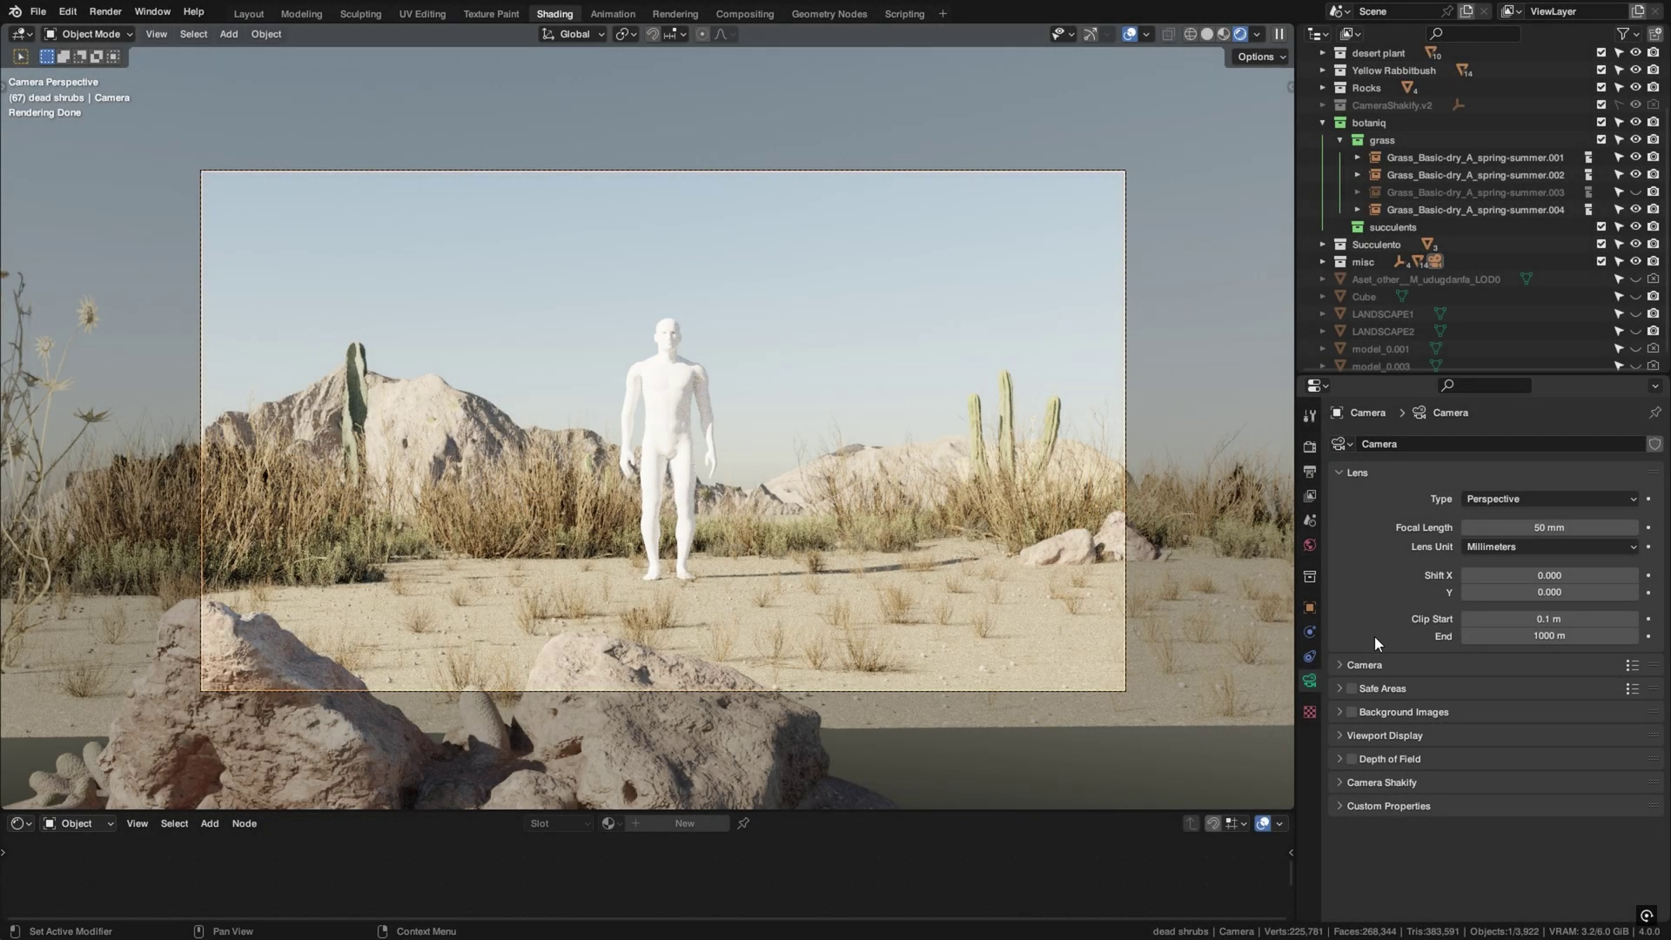
# - In the camera's Viewport Display, try the Center and Diagonal guides, leaving only Thirds enabled
pyautogui.click(1382, 736)
pyautogui.scroll(-2, 1392, 724)
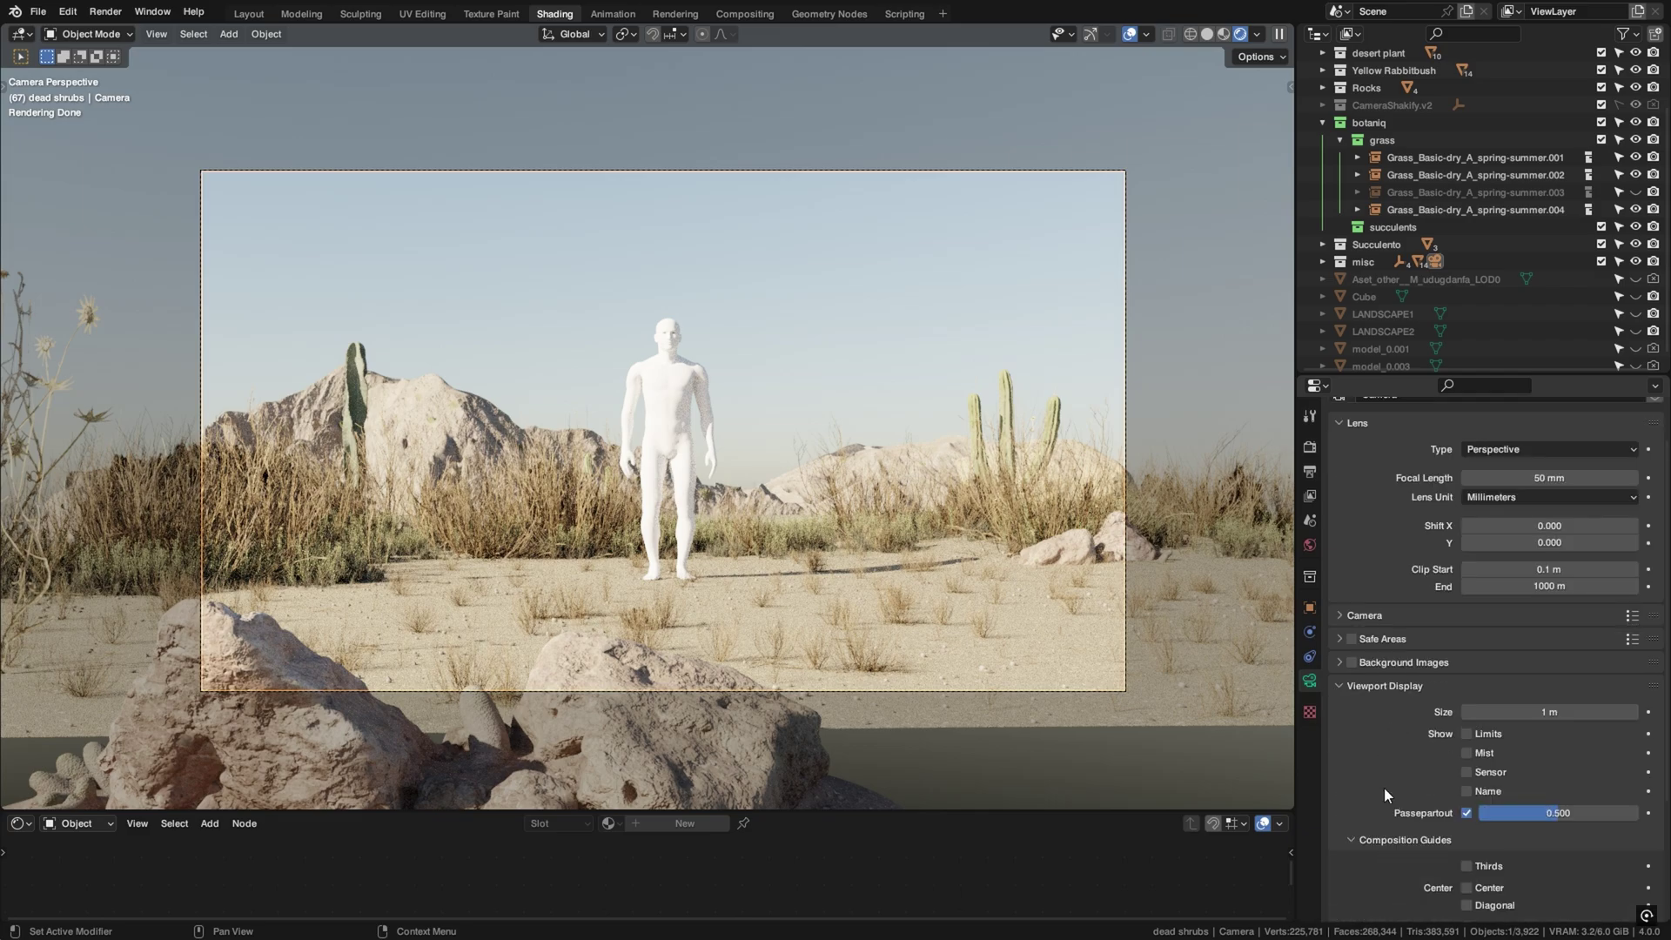
pyautogui.scroll(-5, 1384, 790)
pyautogui.click(1470, 700)
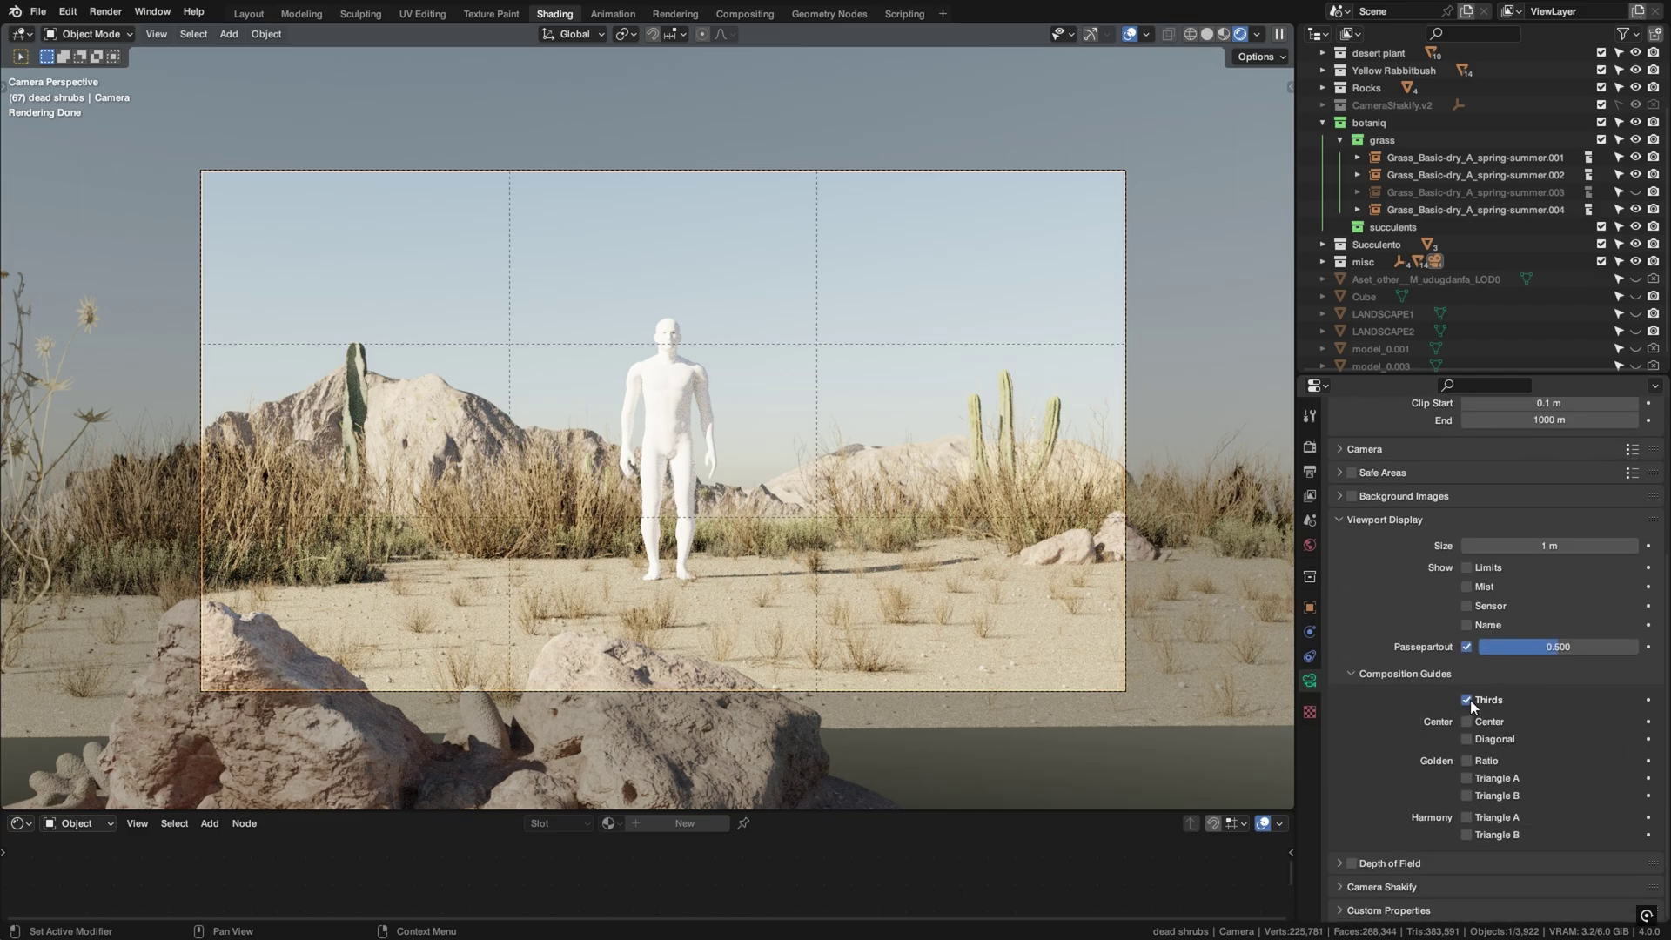
pyautogui.click(1470, 700)
pyautogui.click(1468, 722)
pyautogui.click(1468, 721)
pyautogui.click(1469, 739)
pyautogui.click(1469, 738)
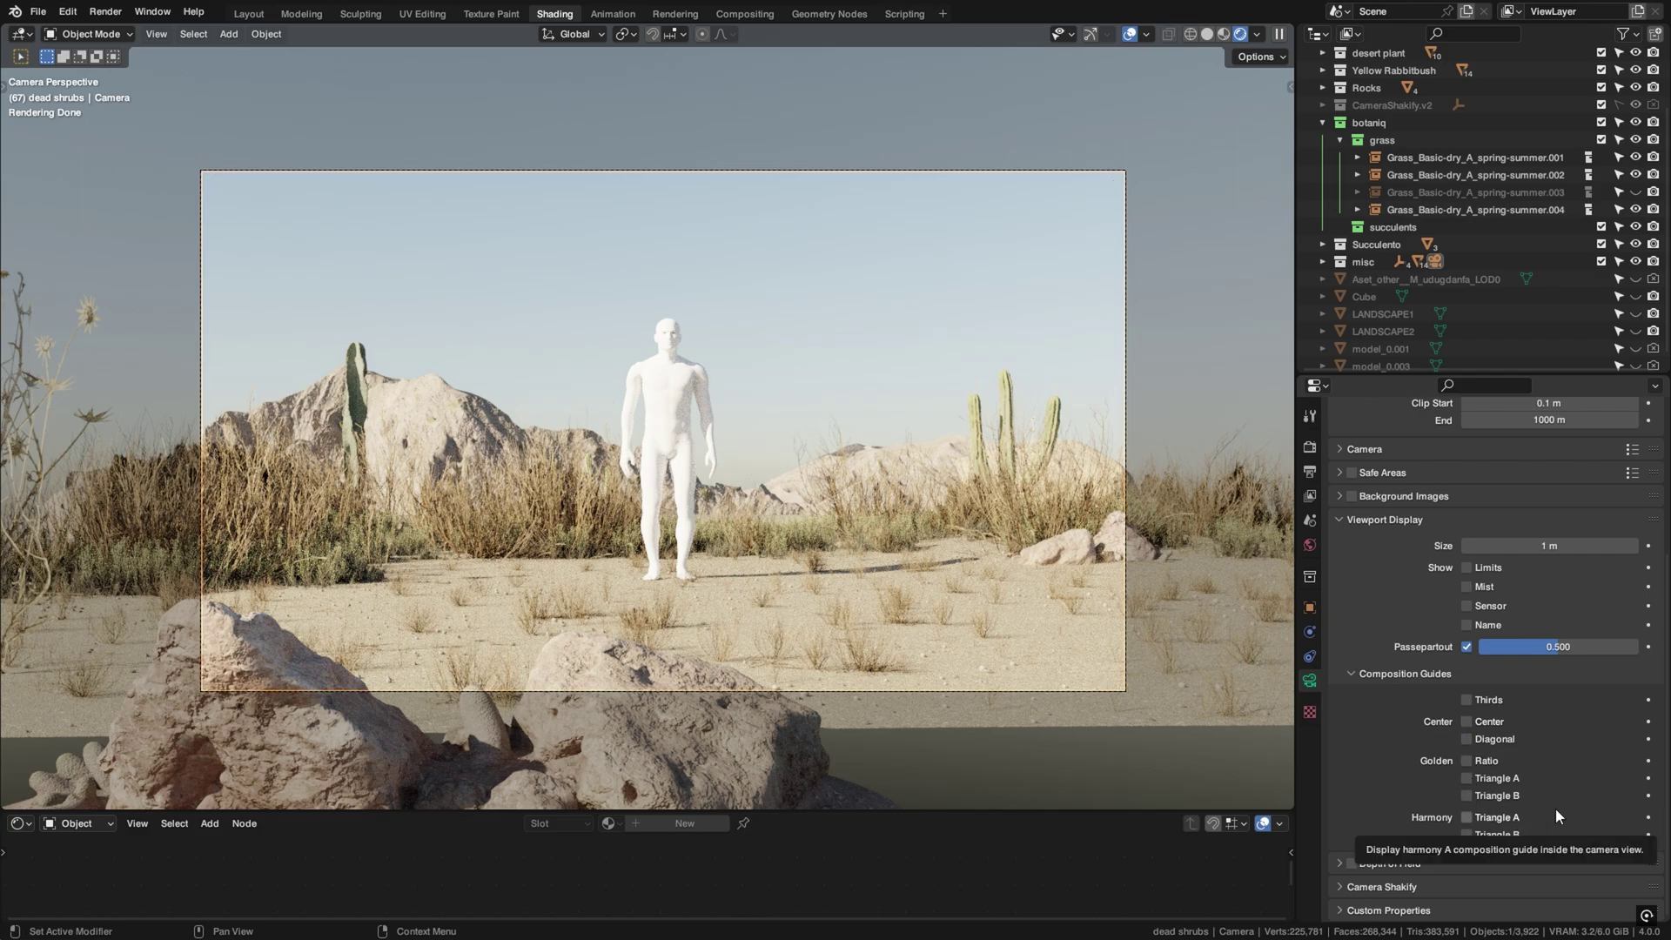
pyautogui.click(1468, 700)
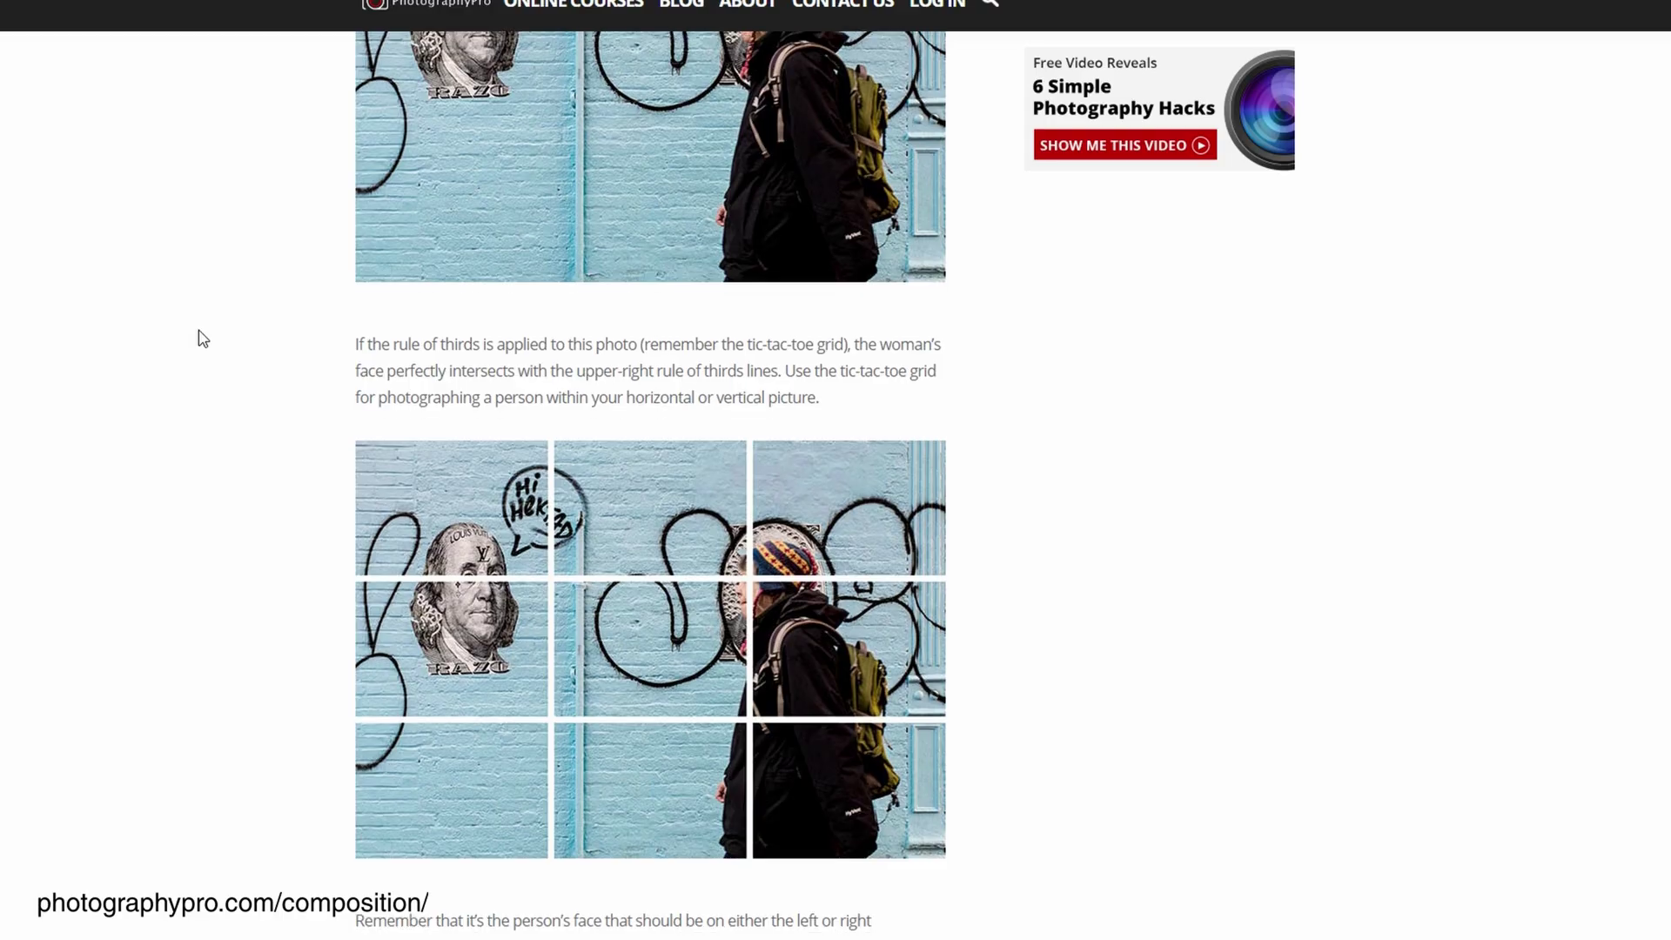
pyautogui.scroll(5, 200, 344)
# - Scroll the photographypro.com article down to the landscape split into sky, mountains and trees
pyautogui.scroll(-15, 206, 352)
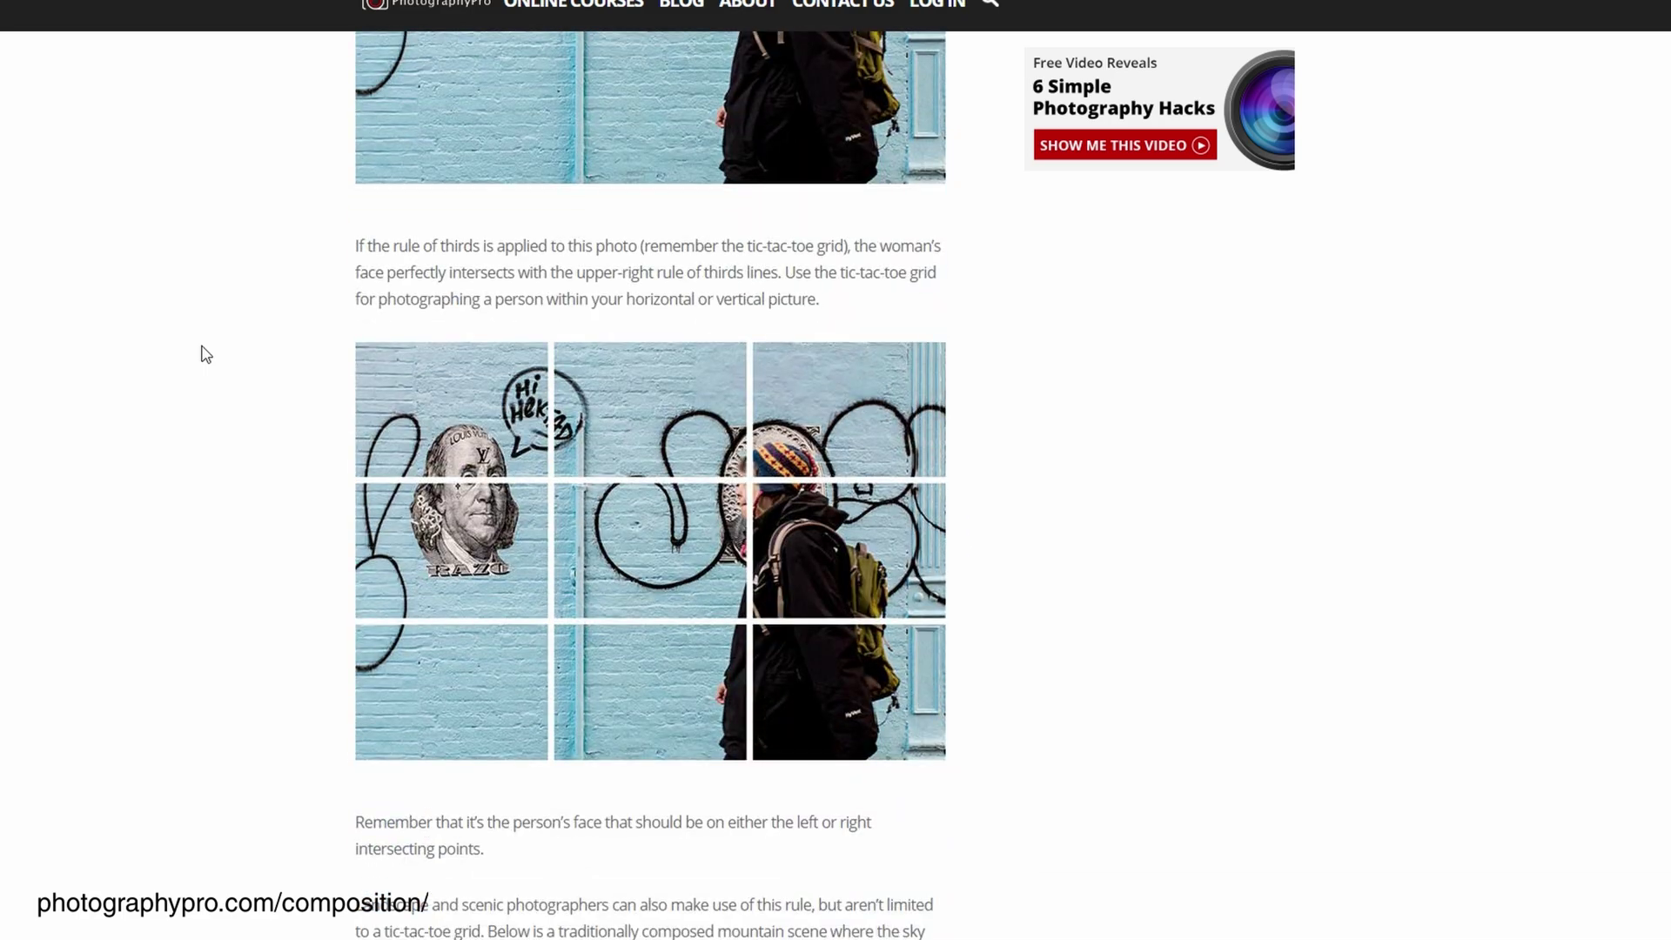
pyautogui.scroll(-13, 206, 354)
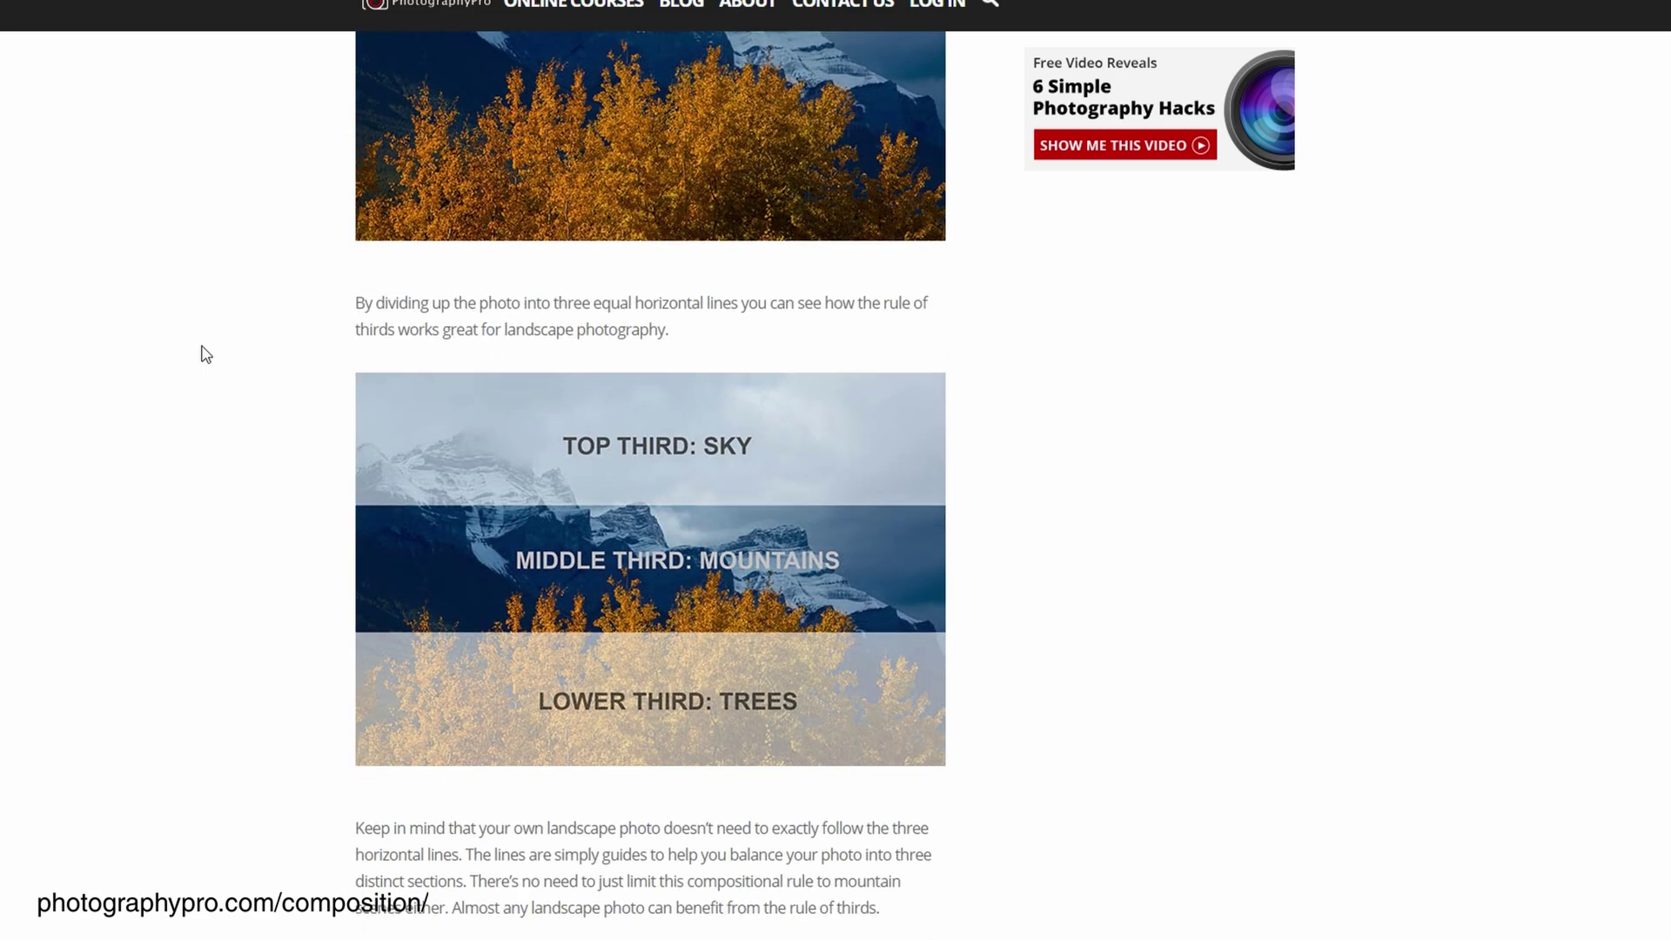
pyautogui.scroll(-5, 205, 353)
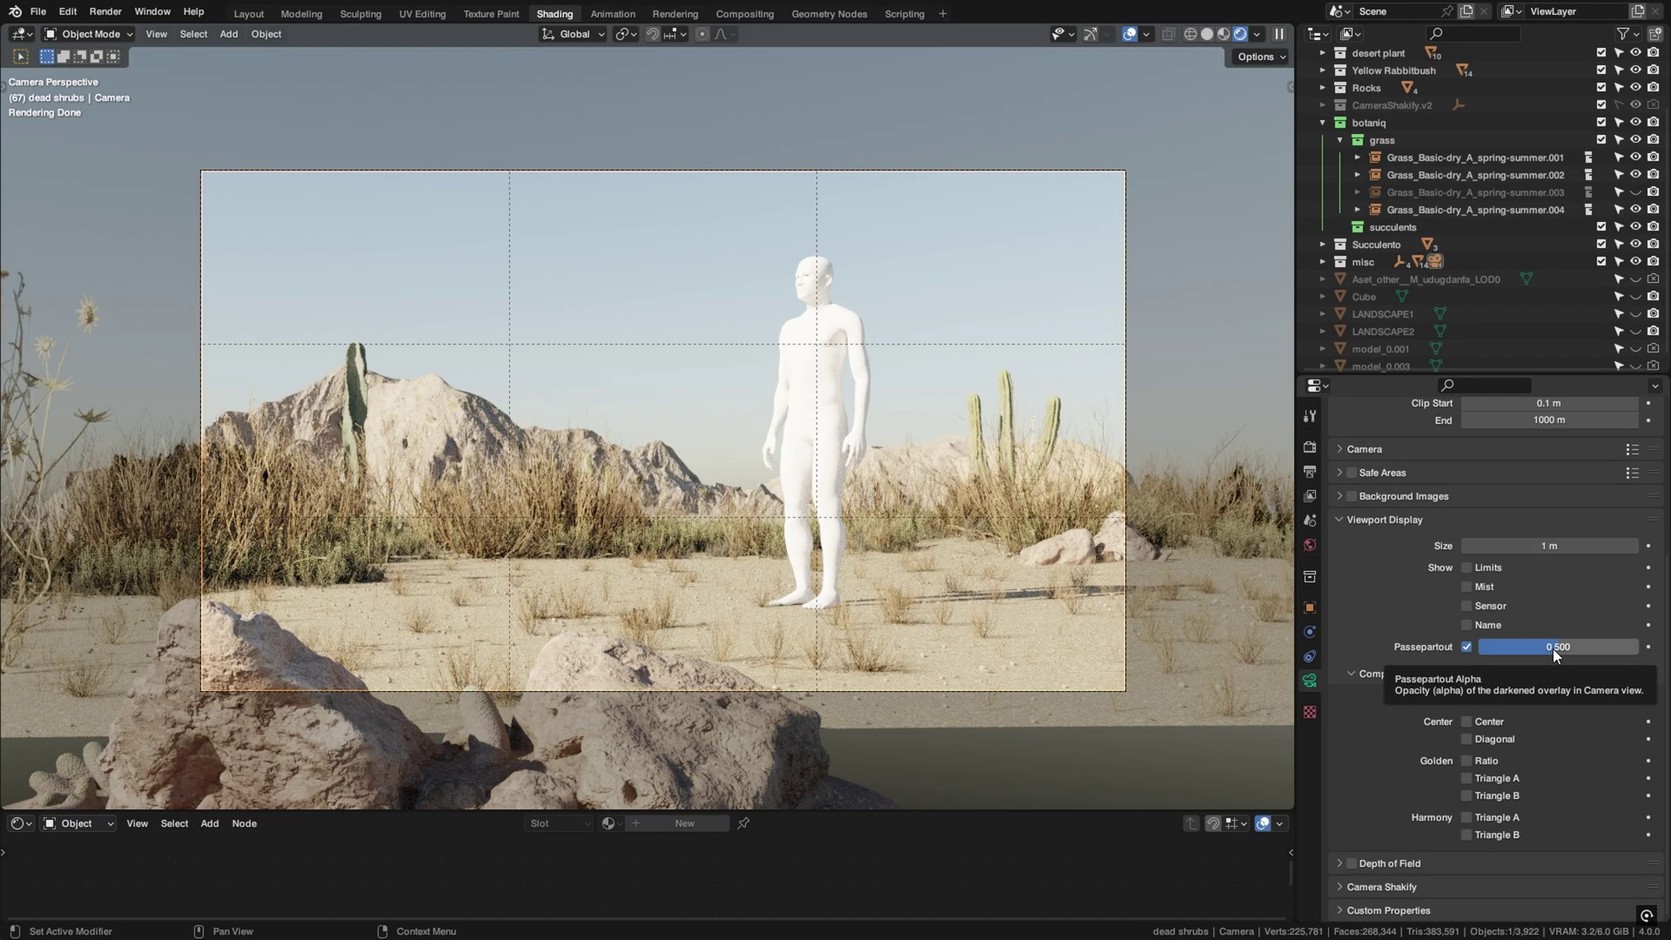
# - Hide the thirds guides and set the camera passepartout opacity to 0.950
pyautogui.moveTo(1372, 586); pyautogui.dragTo(1592, 588)
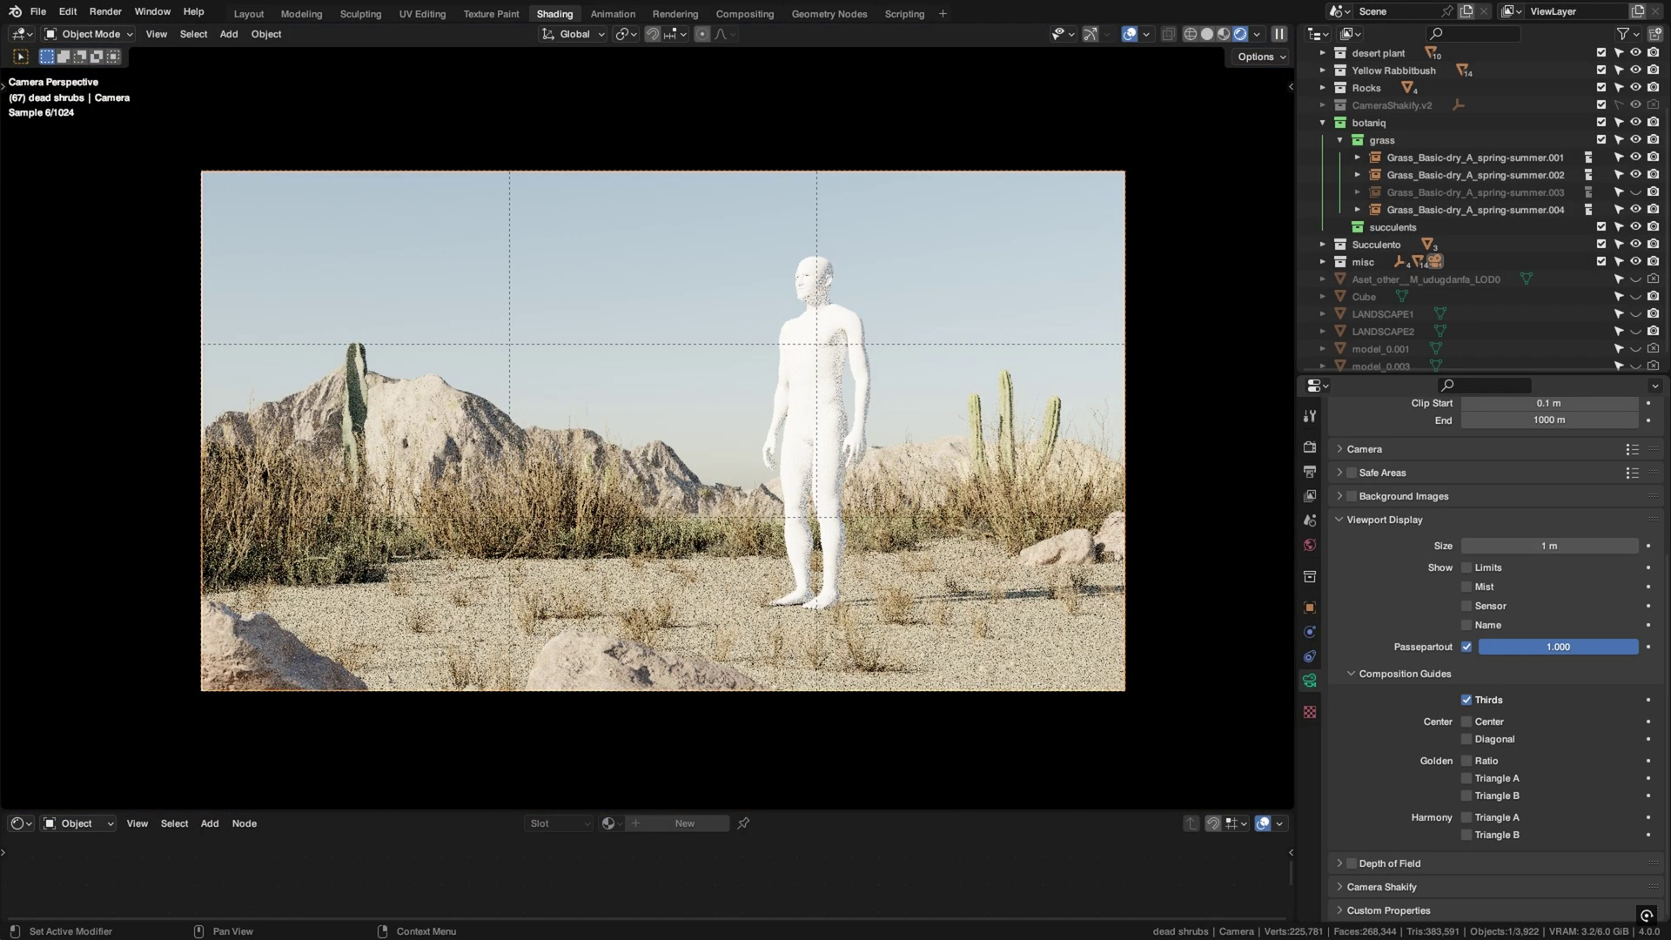
pyautogui.click(1486, 698)
pyautogui.click(1540, 648)
pyautogui.write('0.')
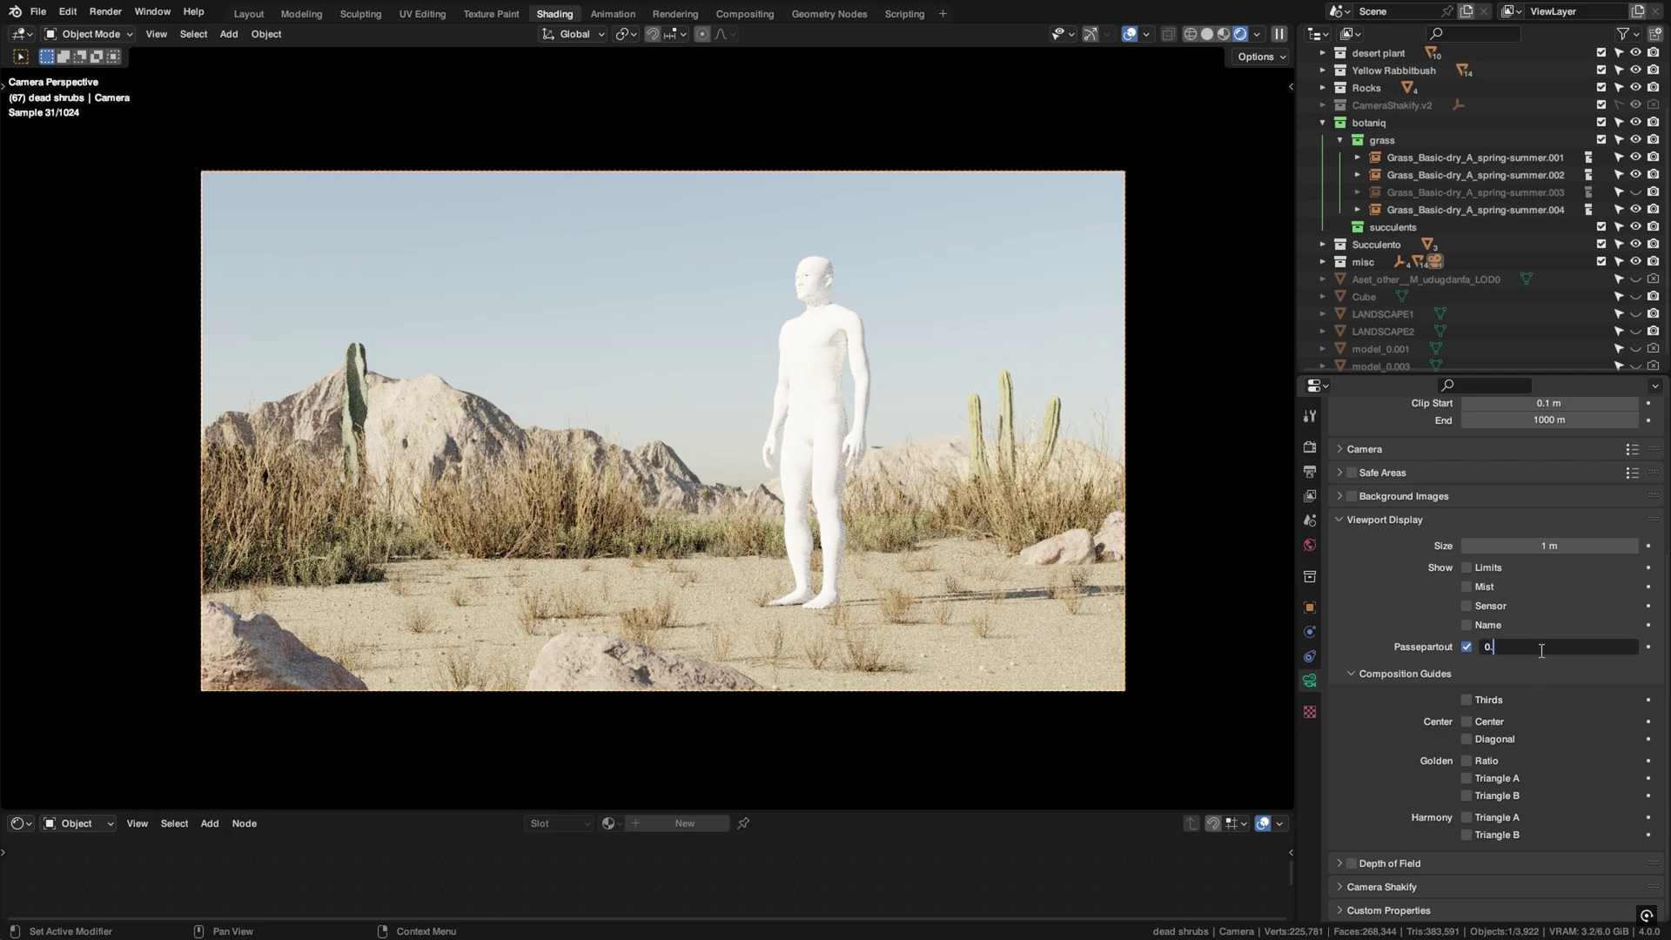
pyautogui.write('95')
pyautogui.press('Return')
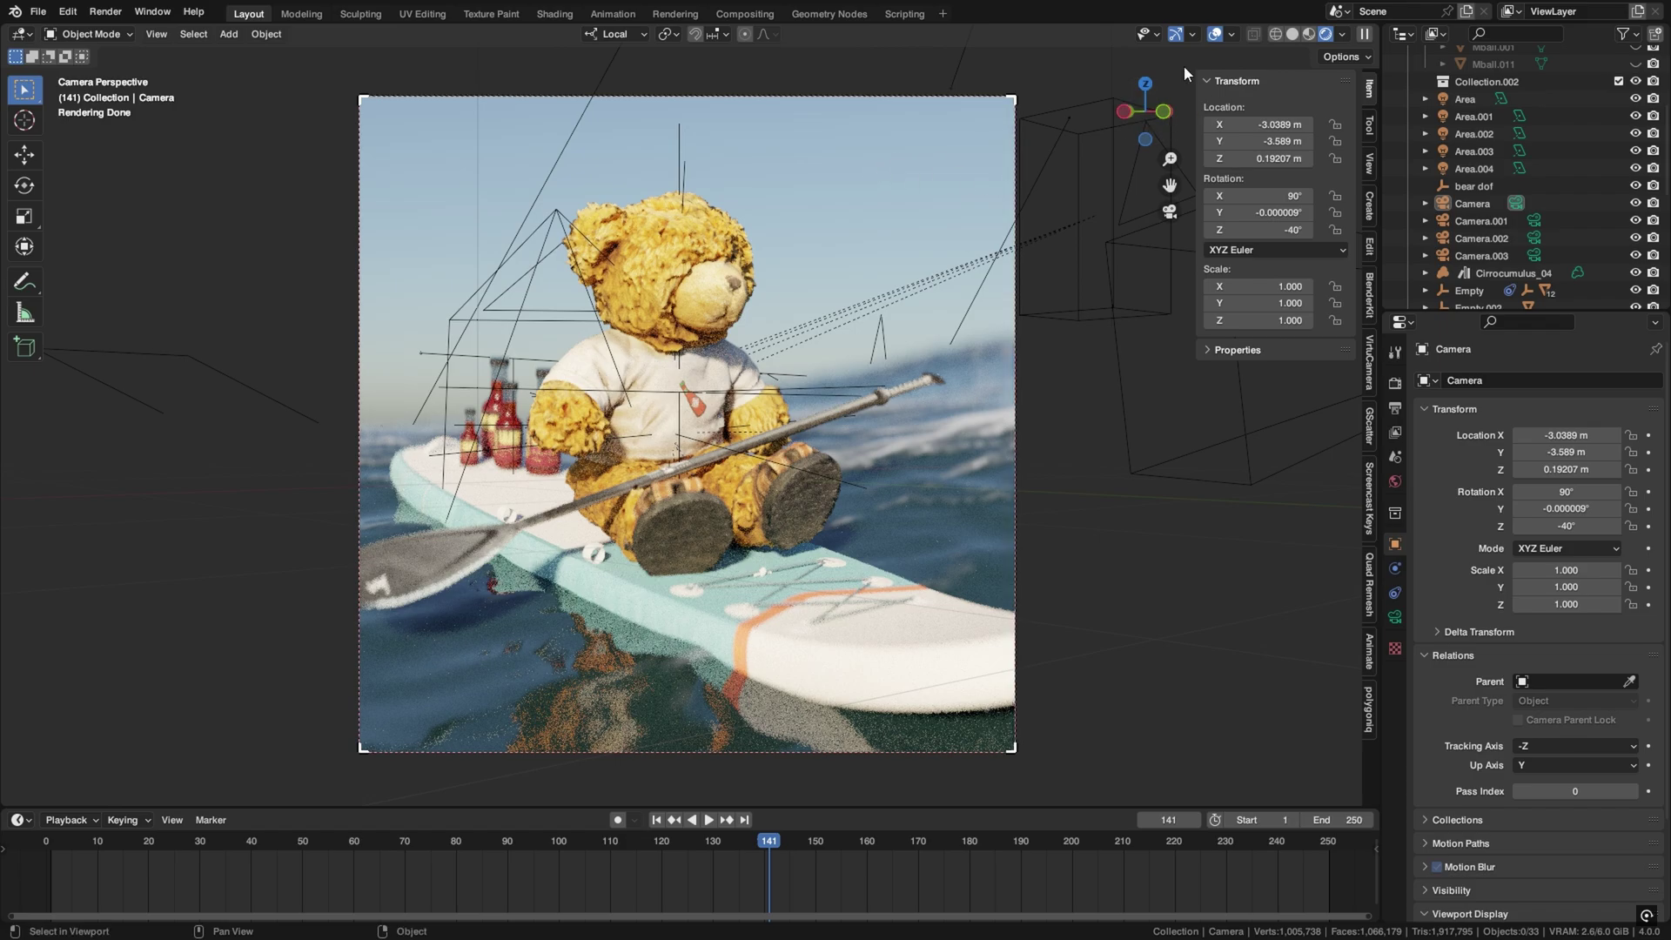
# - Hide viewport overlays and switch Camera.002's lens type to Panoramic
pyautogui.click(1215, 34)
pyautogui.click(1395, 383)
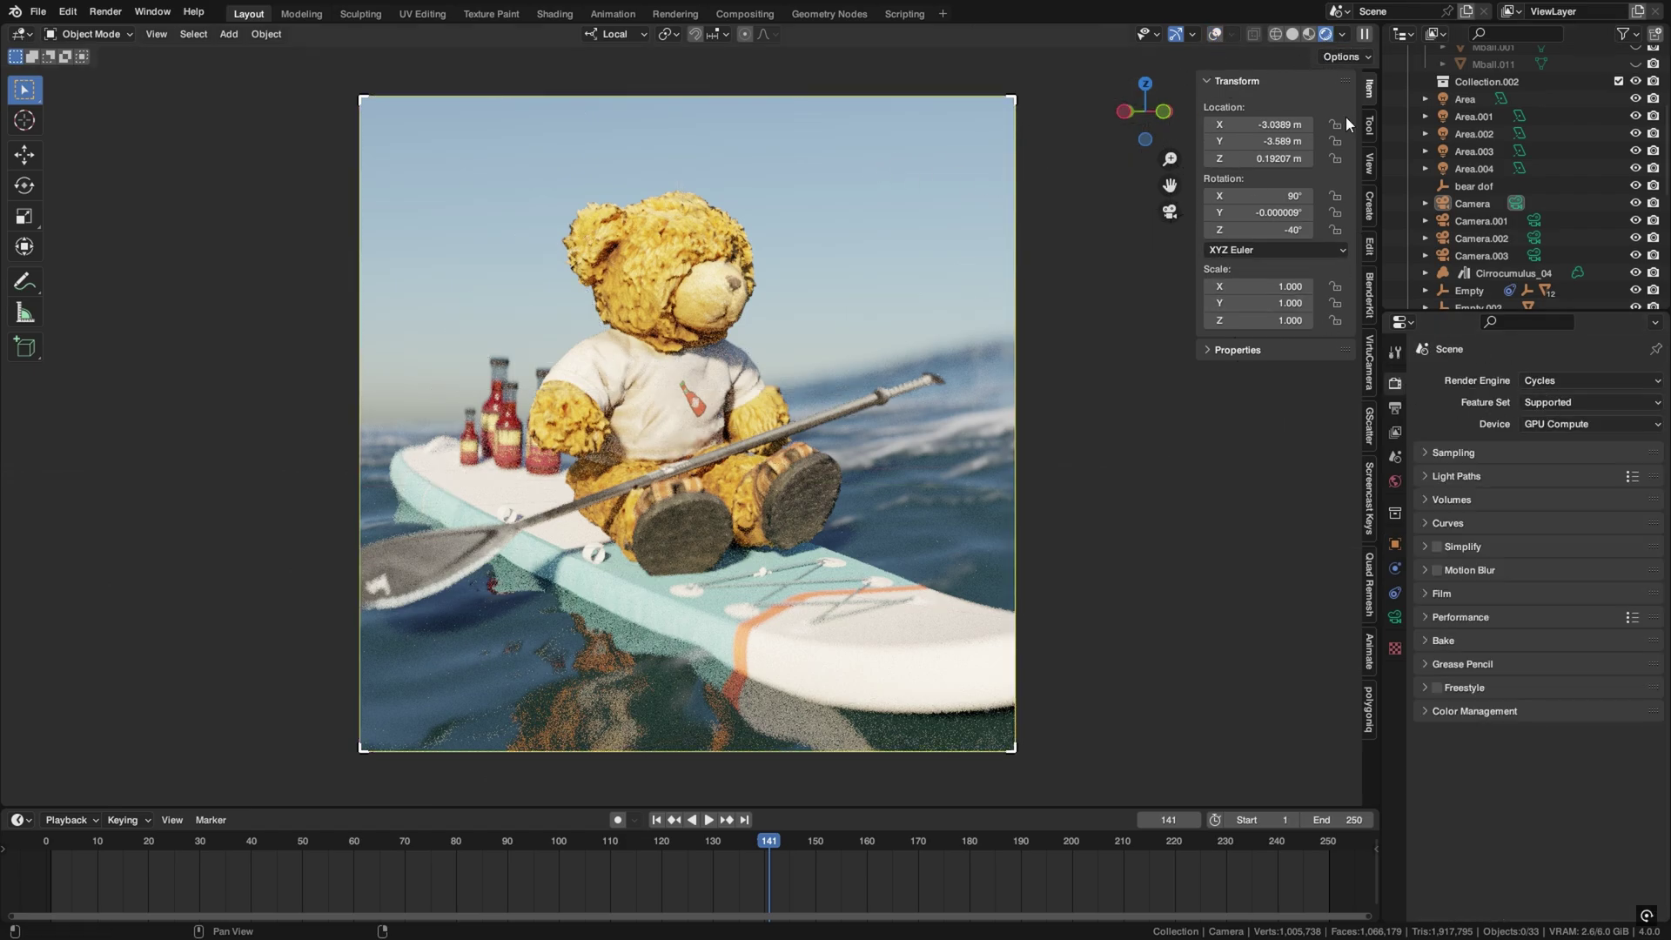
pyautogui.click(1396, 616)
pyautogui.click(1546, 437)
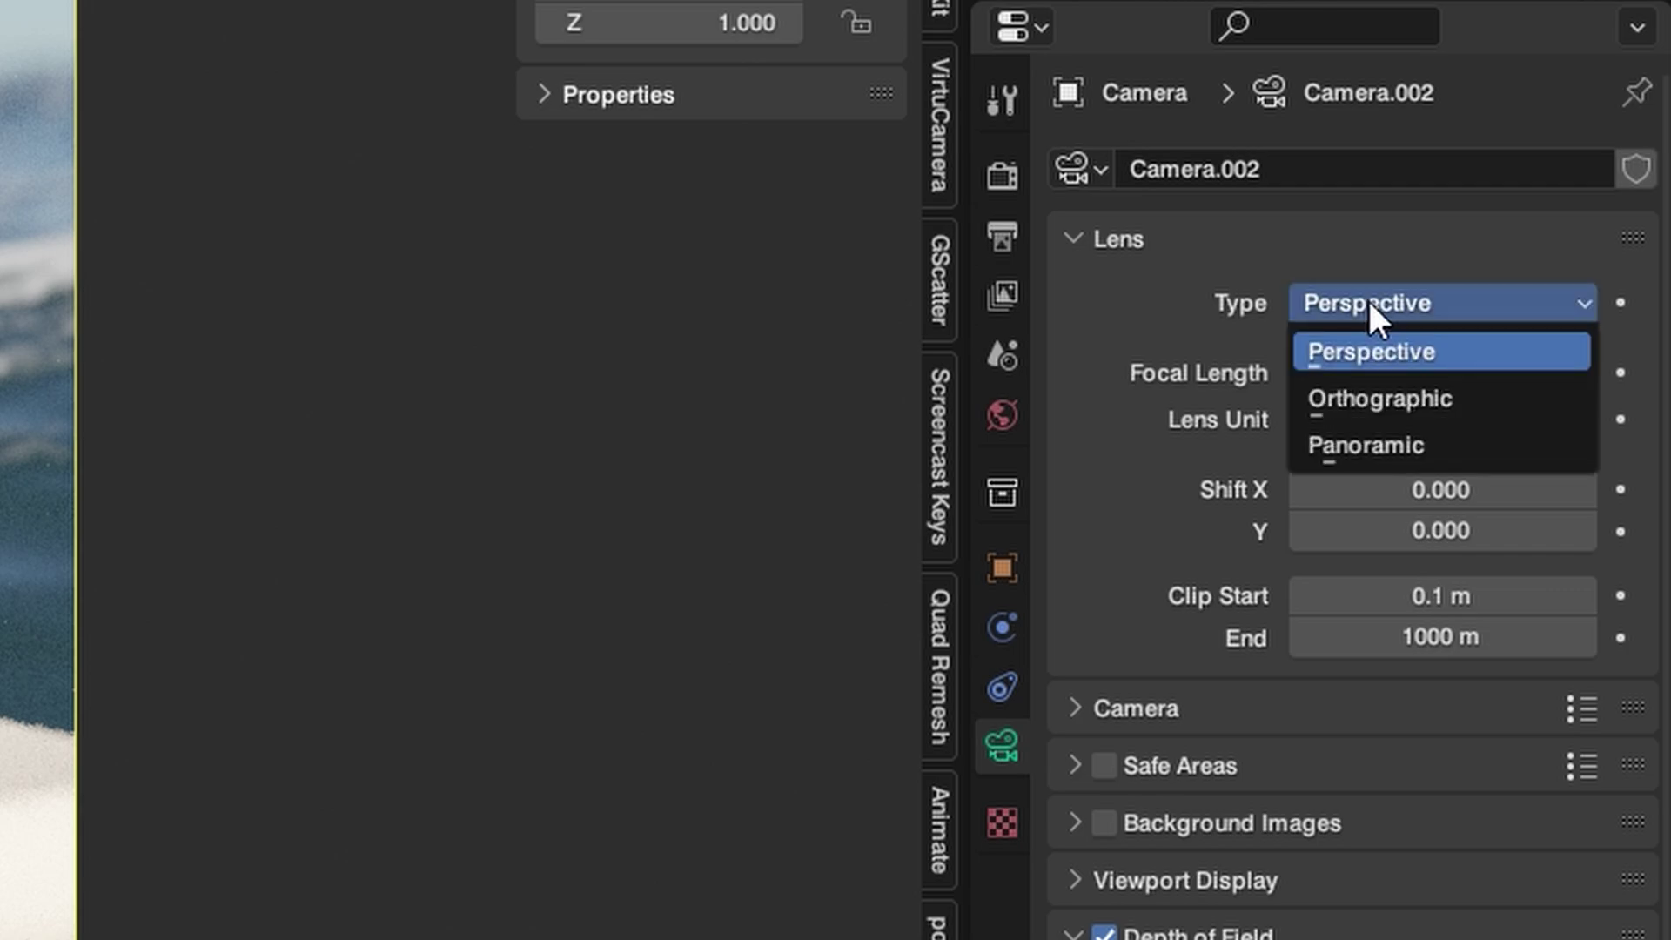
pyautogui.click(1380, 445)
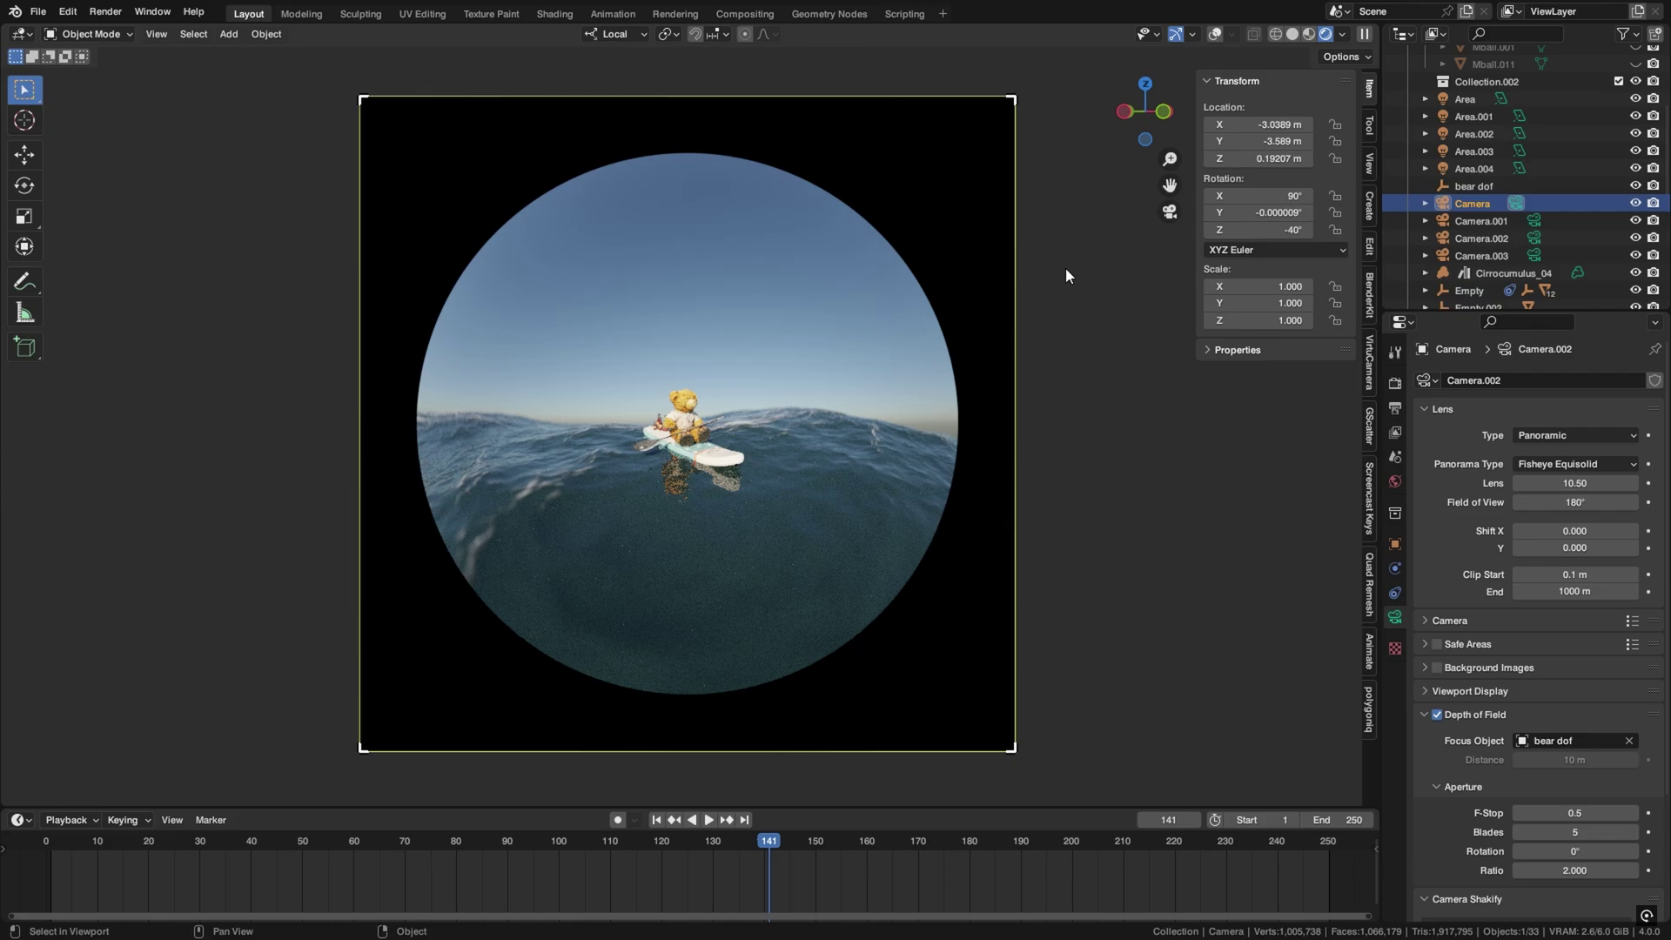
# - Show overlays again and move the camera along its local Z axis
pyautogui.click(1215, 33)
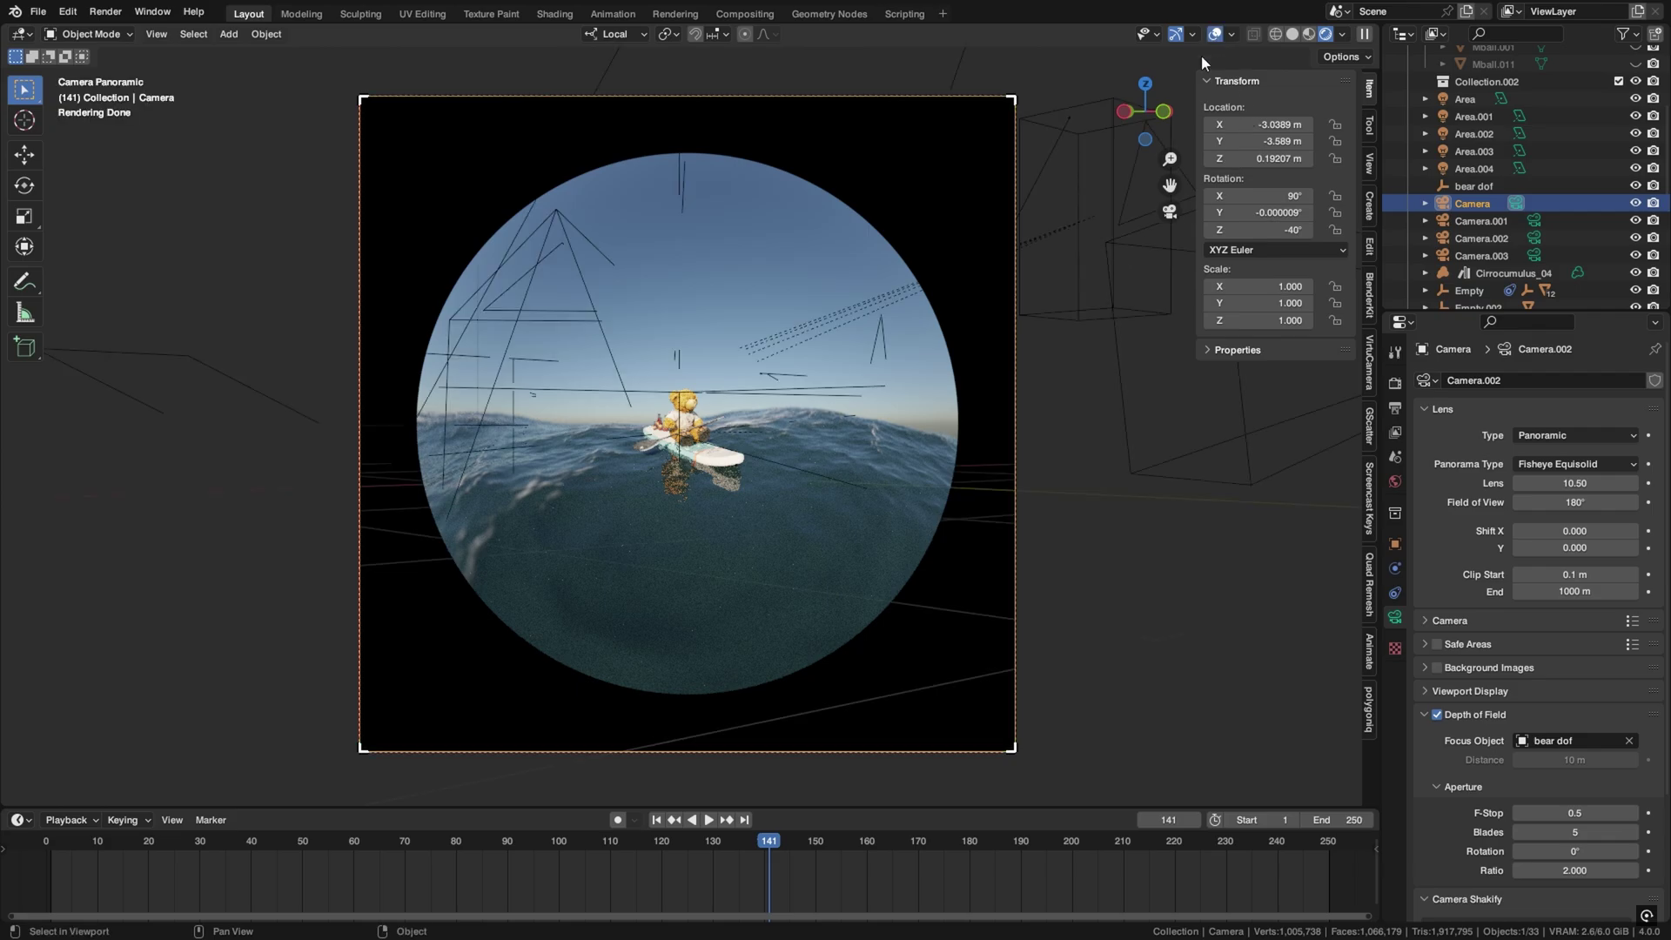
pyautogui.press('g')
pyautogui.press('z')
pyautogui.press('z')
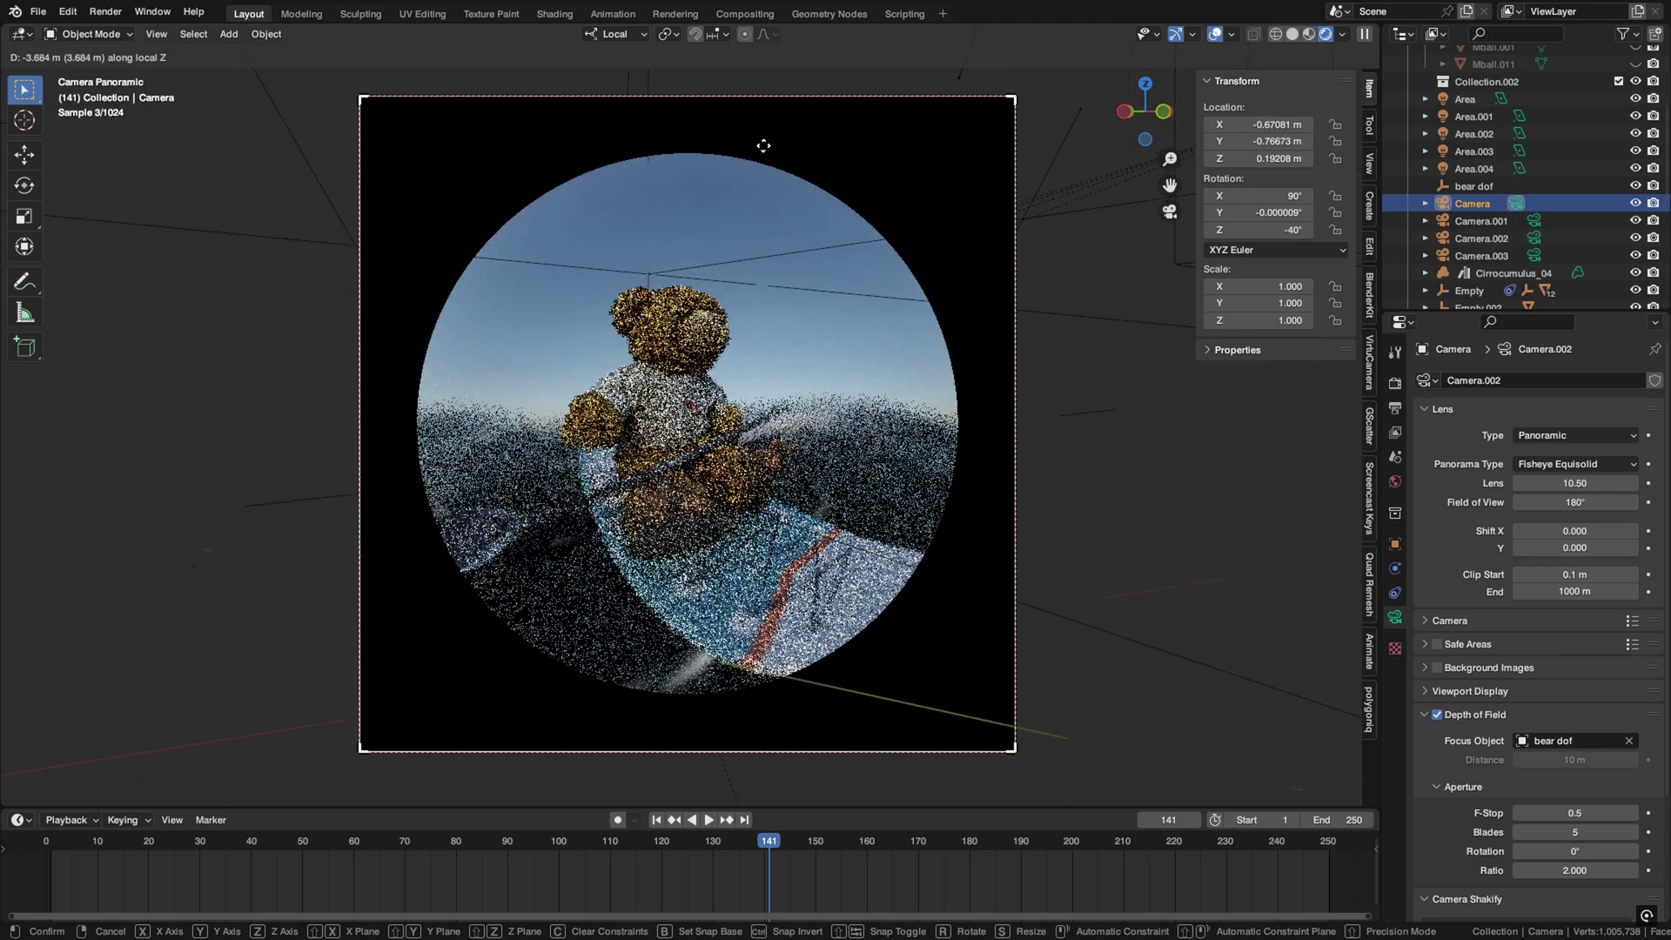
pyautogui.click(763, 148)
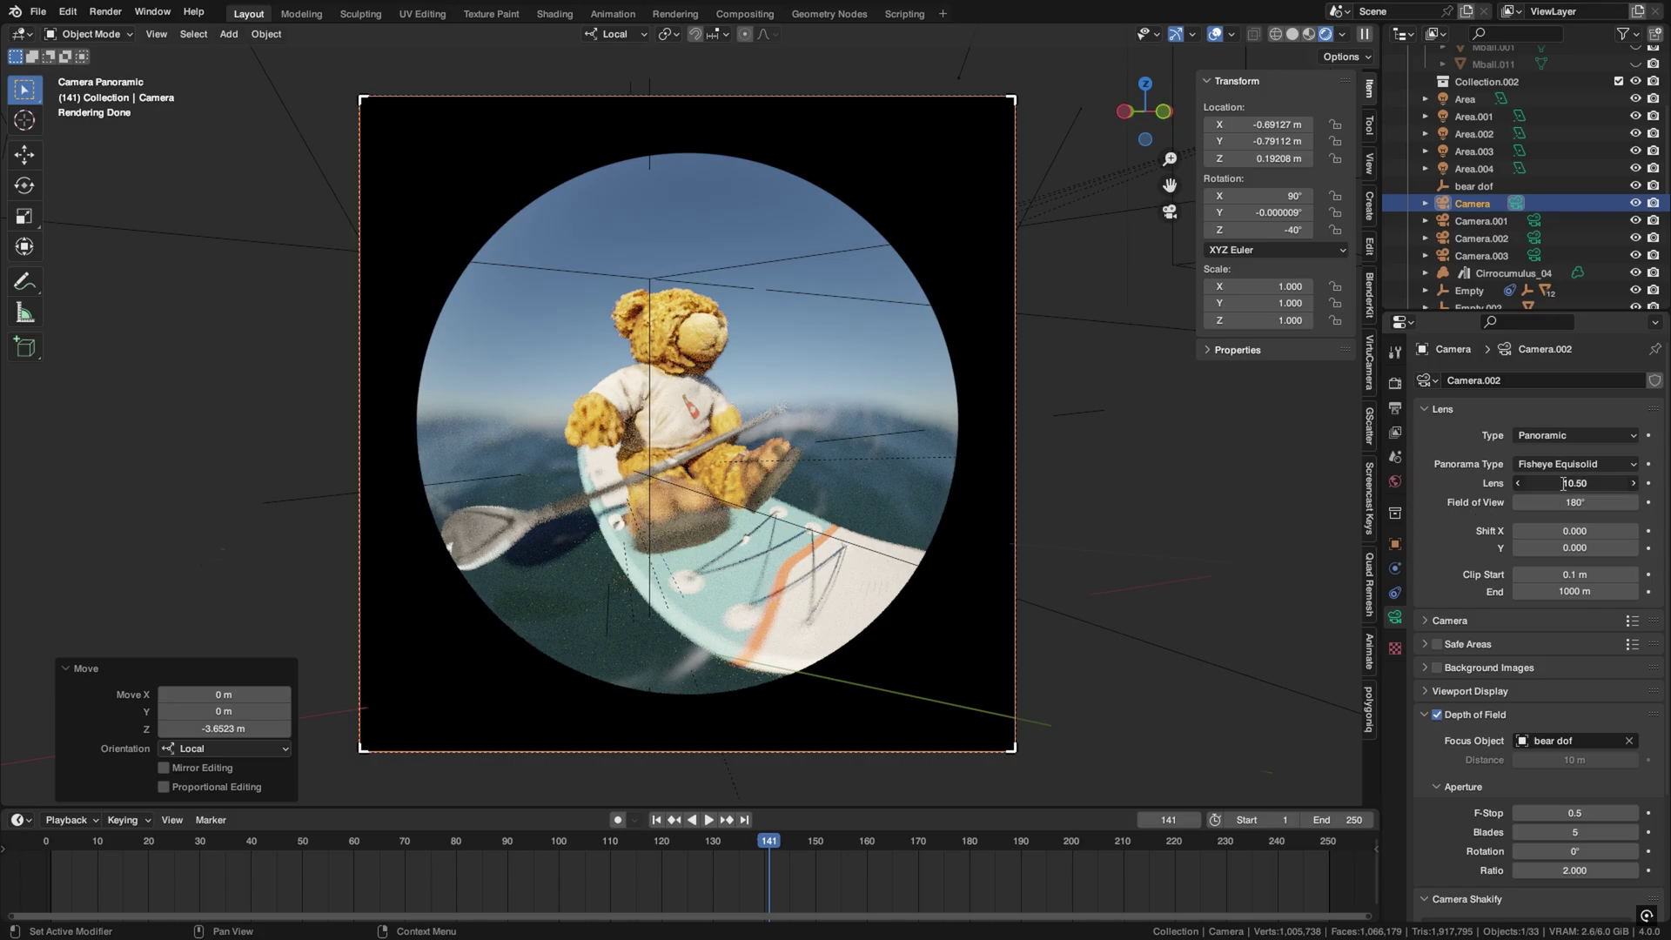
# - Compare the lens value at 15 and 35, switching between them twice
pyautogui.click(1562, 484)
pyautogui.write('15')
pyautogui.press('Return')
pyautogui.click(1563, 484)
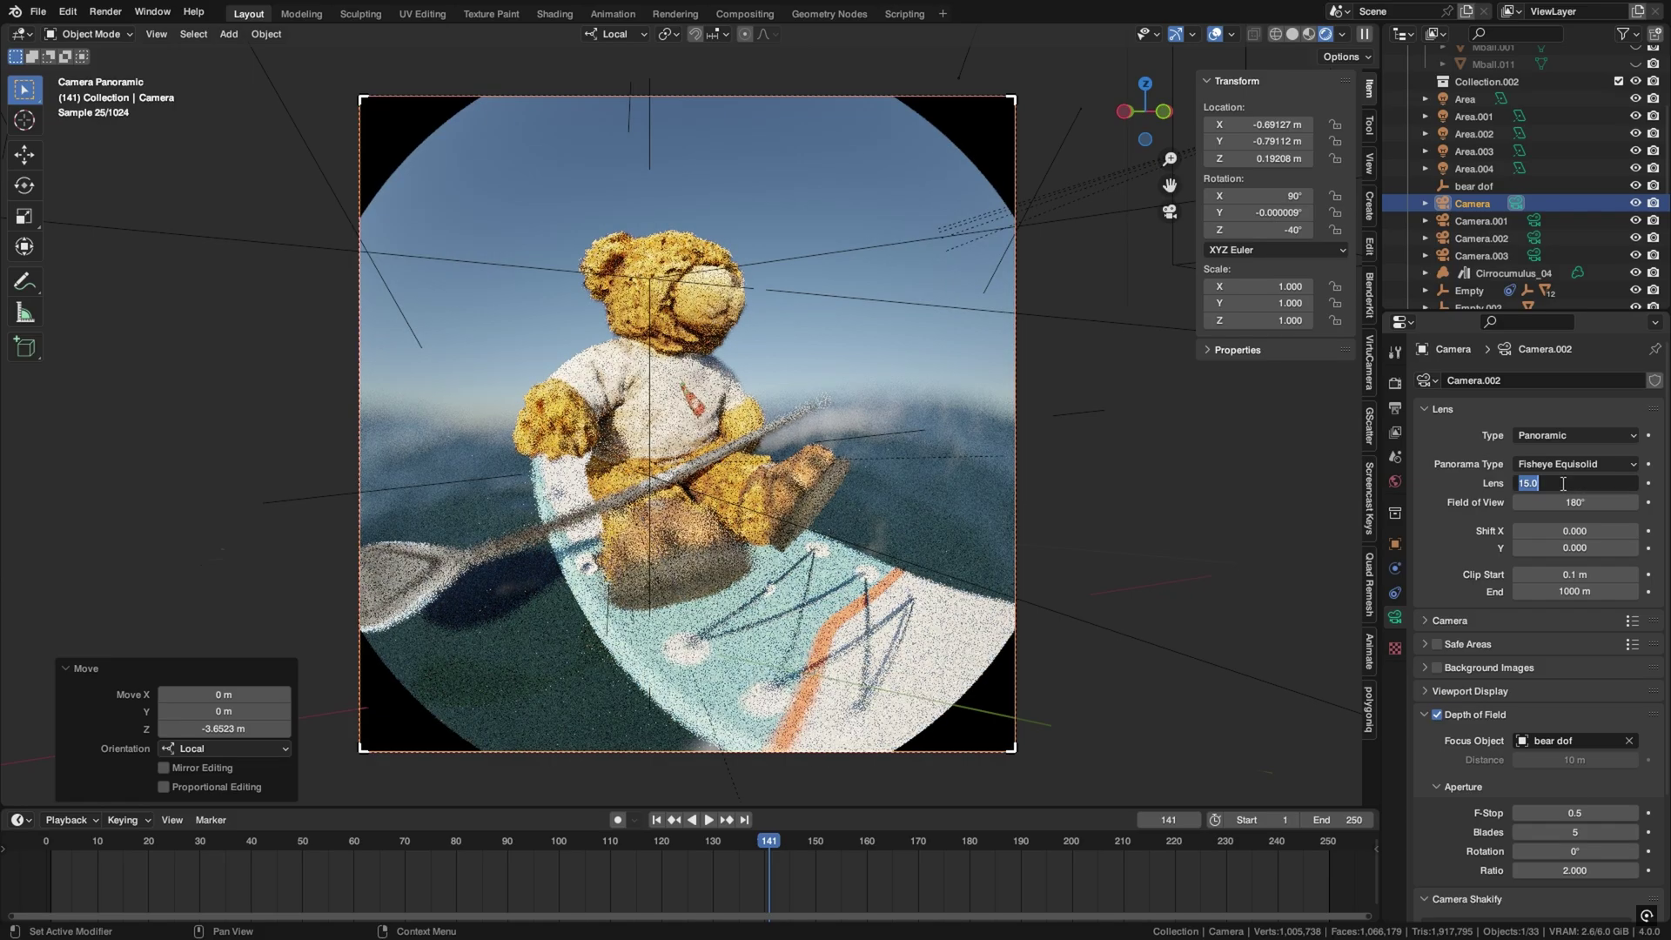
pyautogui.write('35')
pyautogui.press('Return')
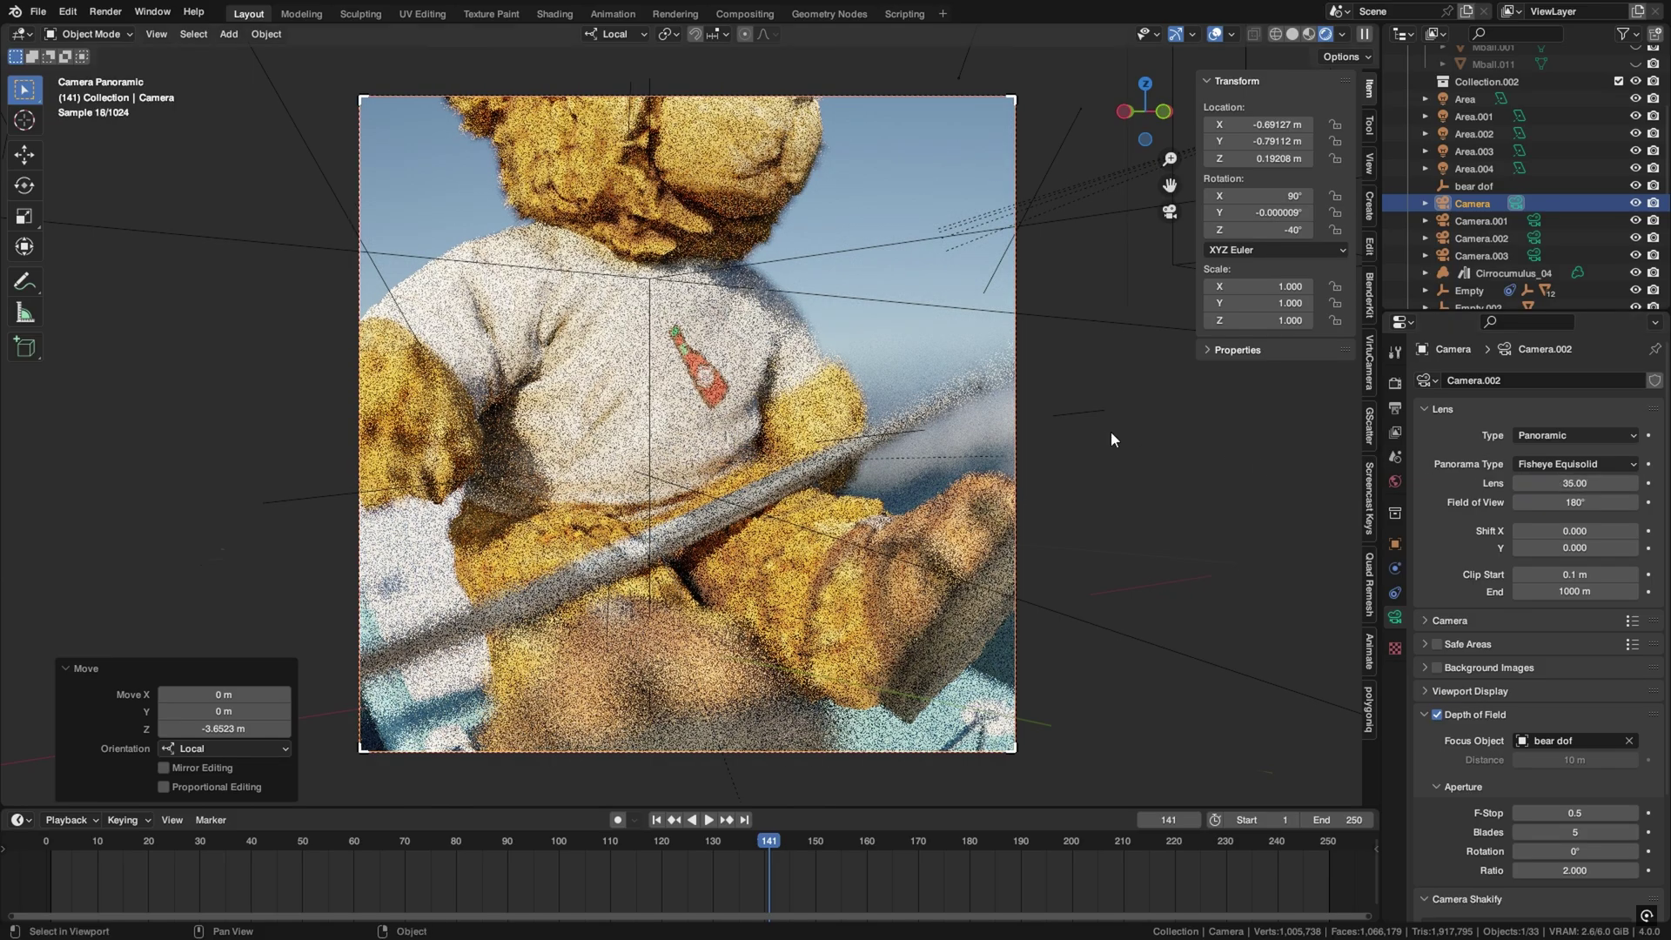
pyautogui.click(1558, 483)
pyautogui.write('15')
pyautogui.press('Return')
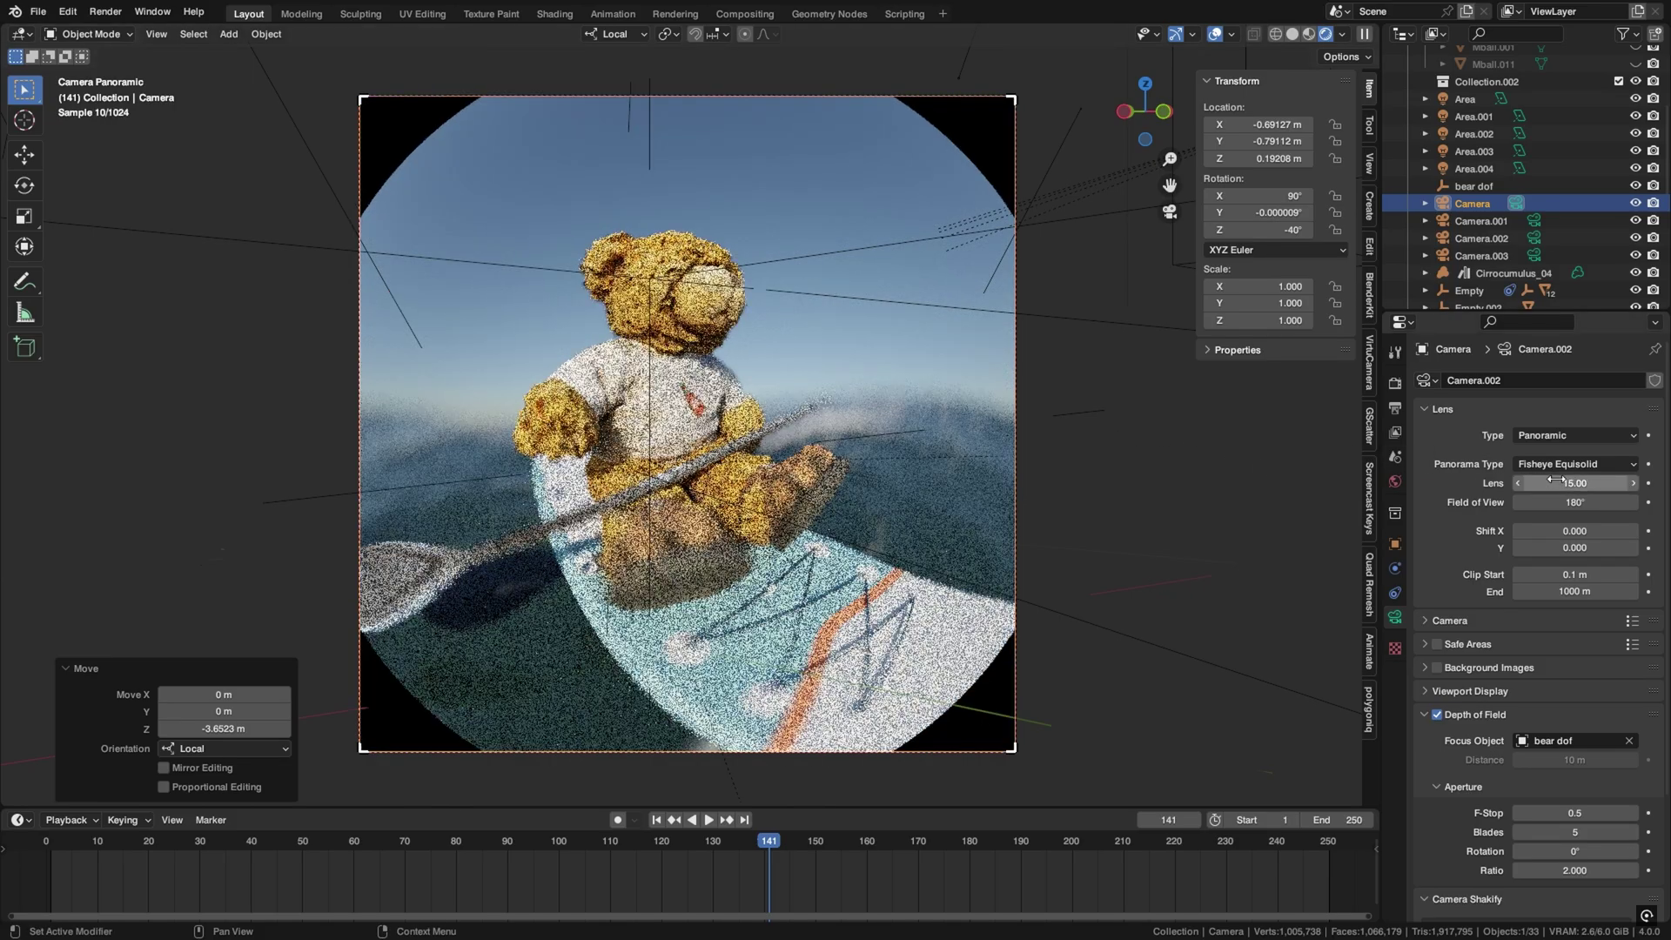
pyautogui.click(1554, 480)
pyautogui.write('35')
pyautogui.press('Return')
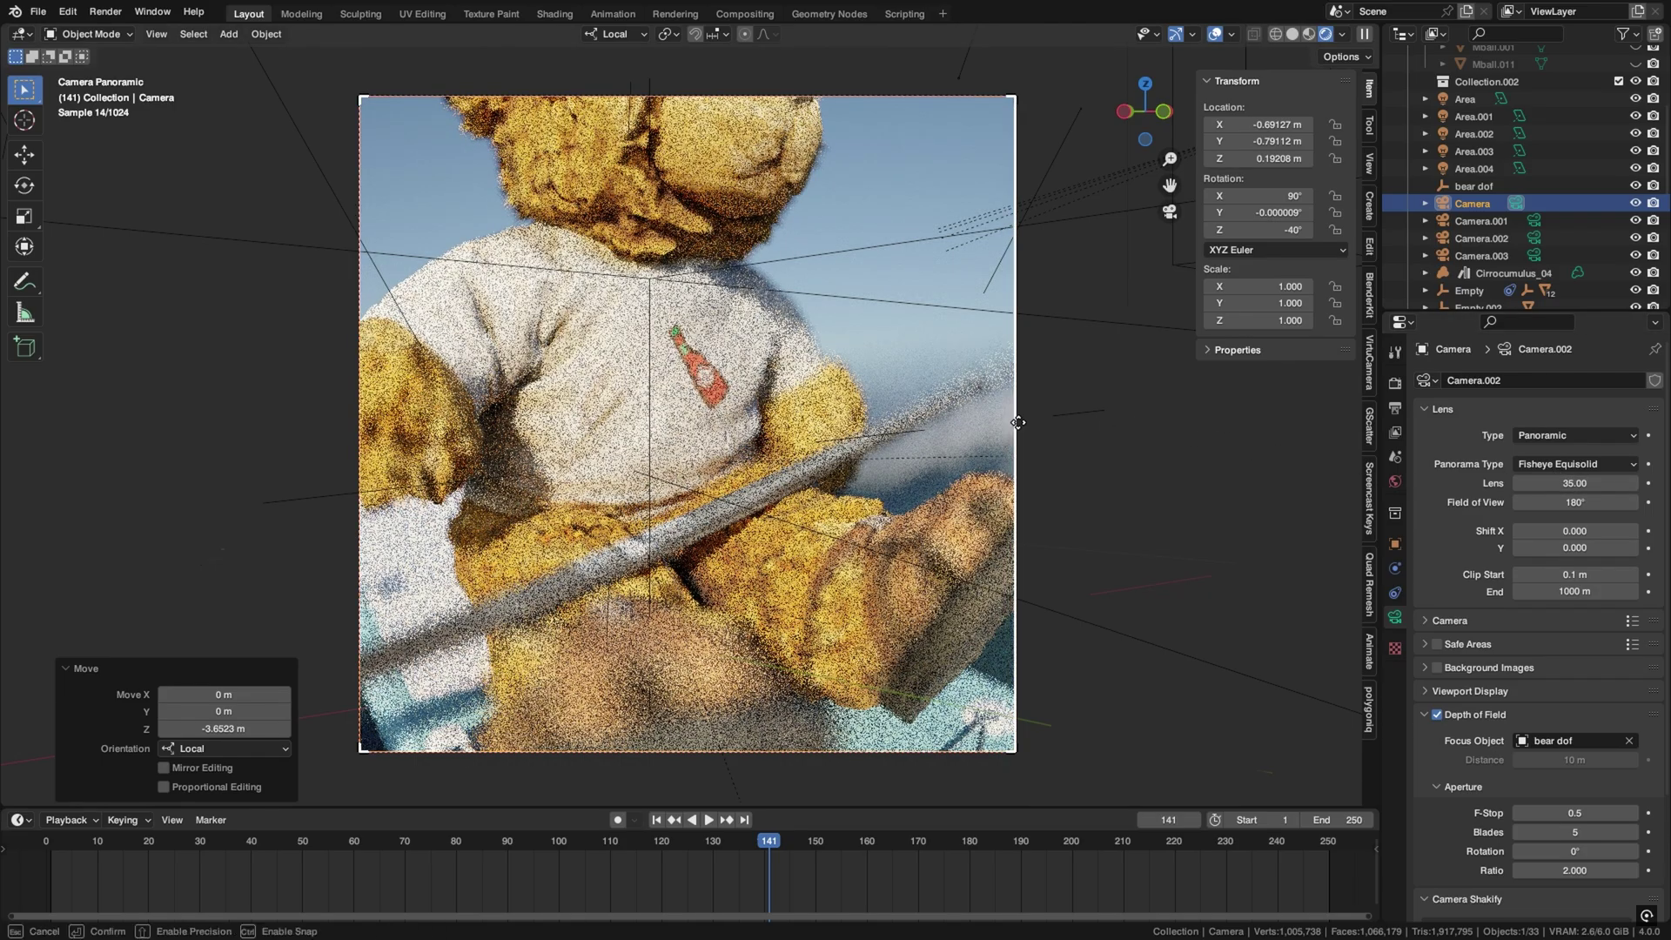
# - Dolly the camera closer along local Z at lens 15 and widen the fisheye view to 239°
pyautogui.moveTo(1018, 422); pyautogui.dragTo(1012, 529)
pyautogui.click(1563, 482)
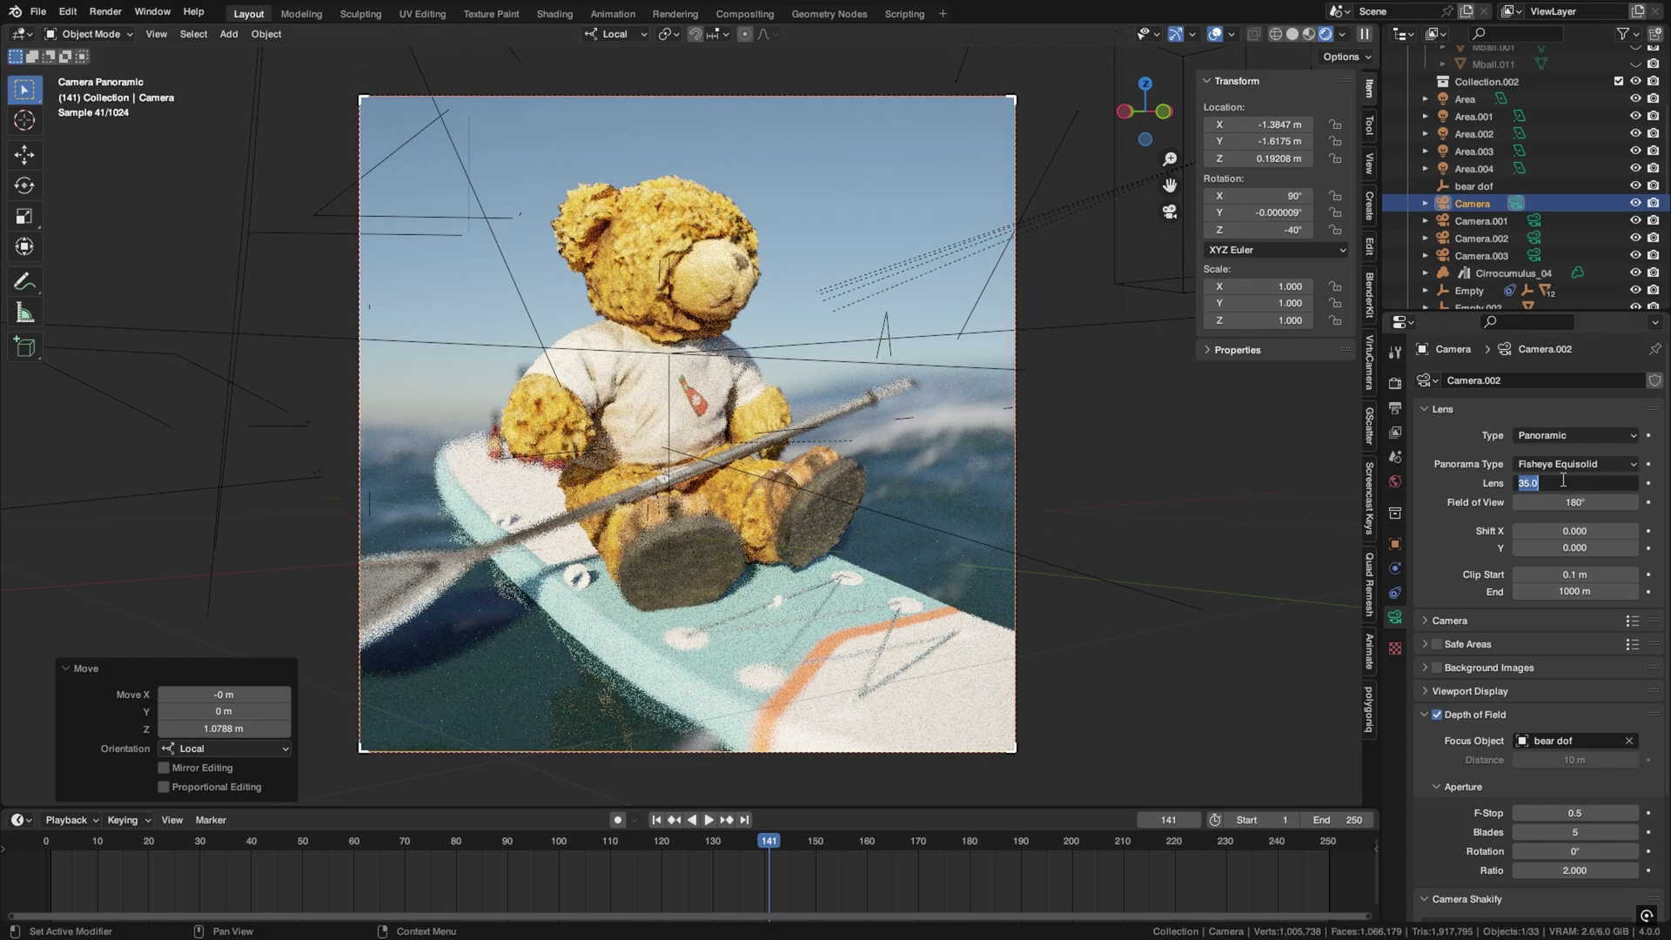
pyautogui.write('15')
pyautogui.press('Return')
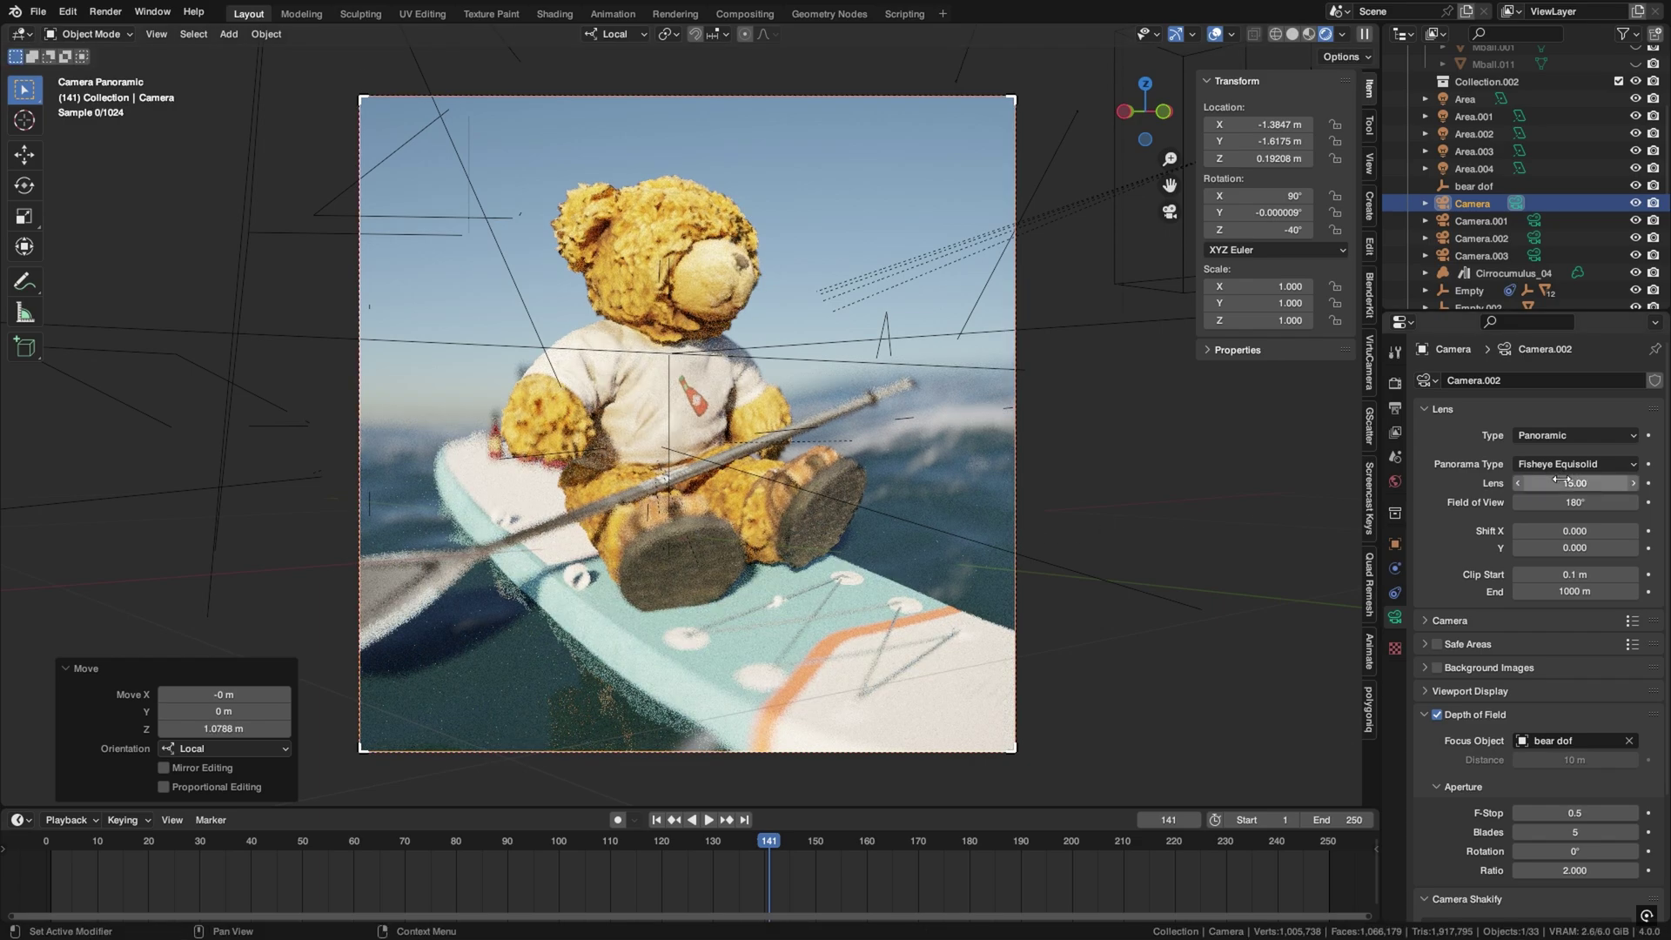
pyautogui.press('g')
pyautogui.press('z')
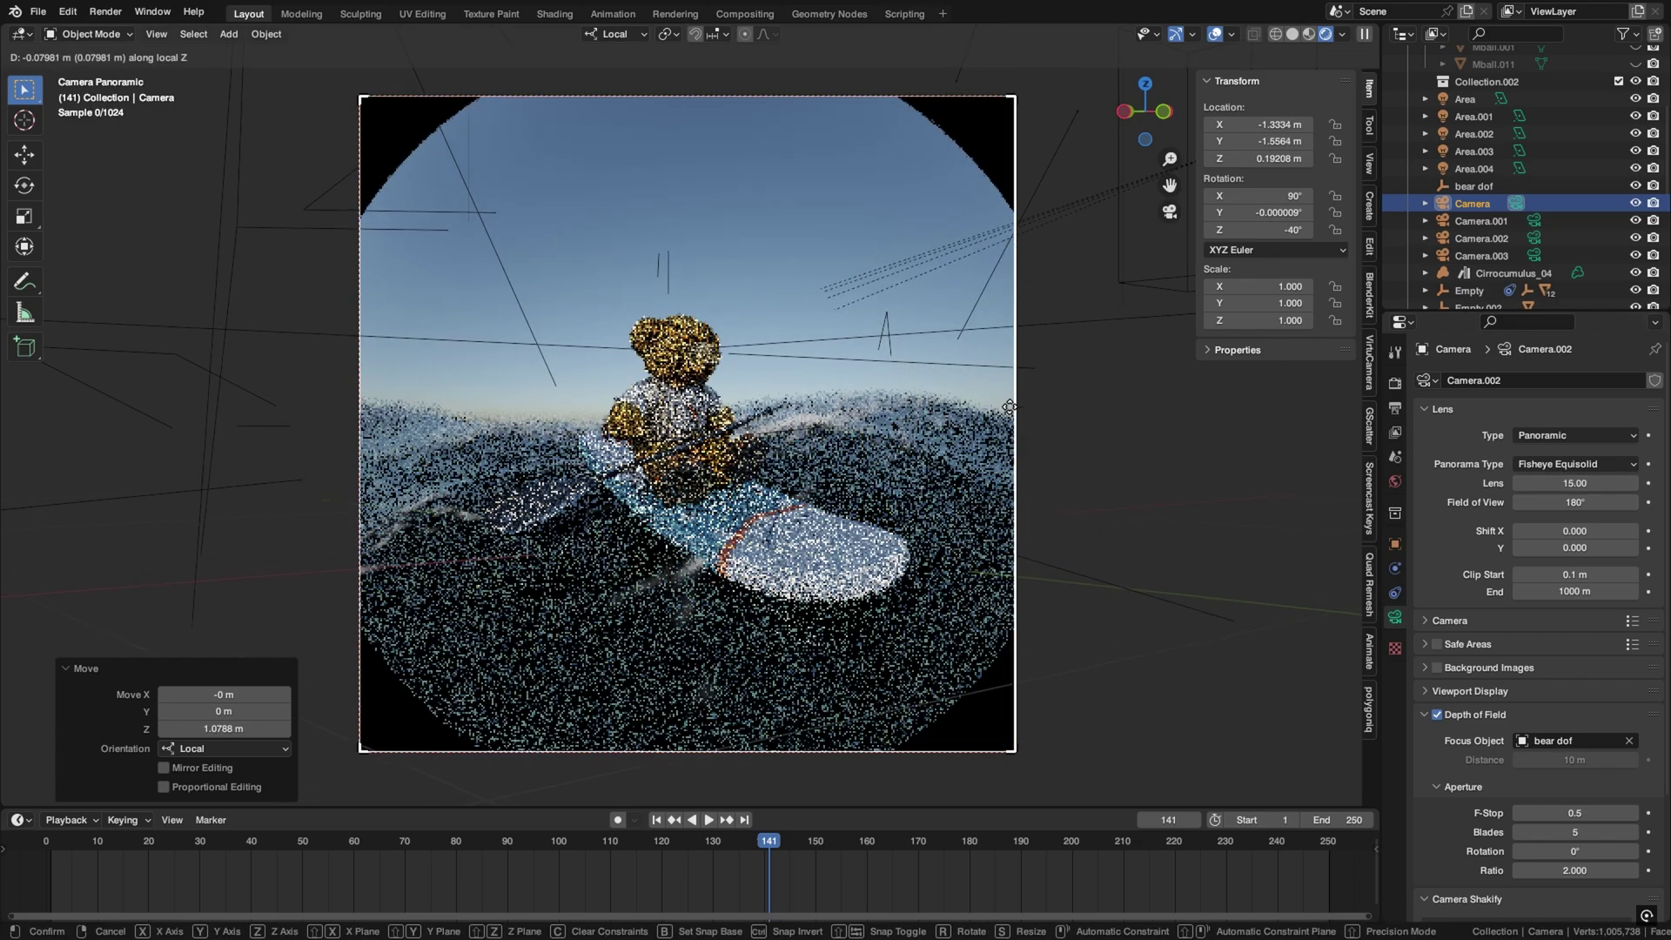
pyautogui.click(987, 139)
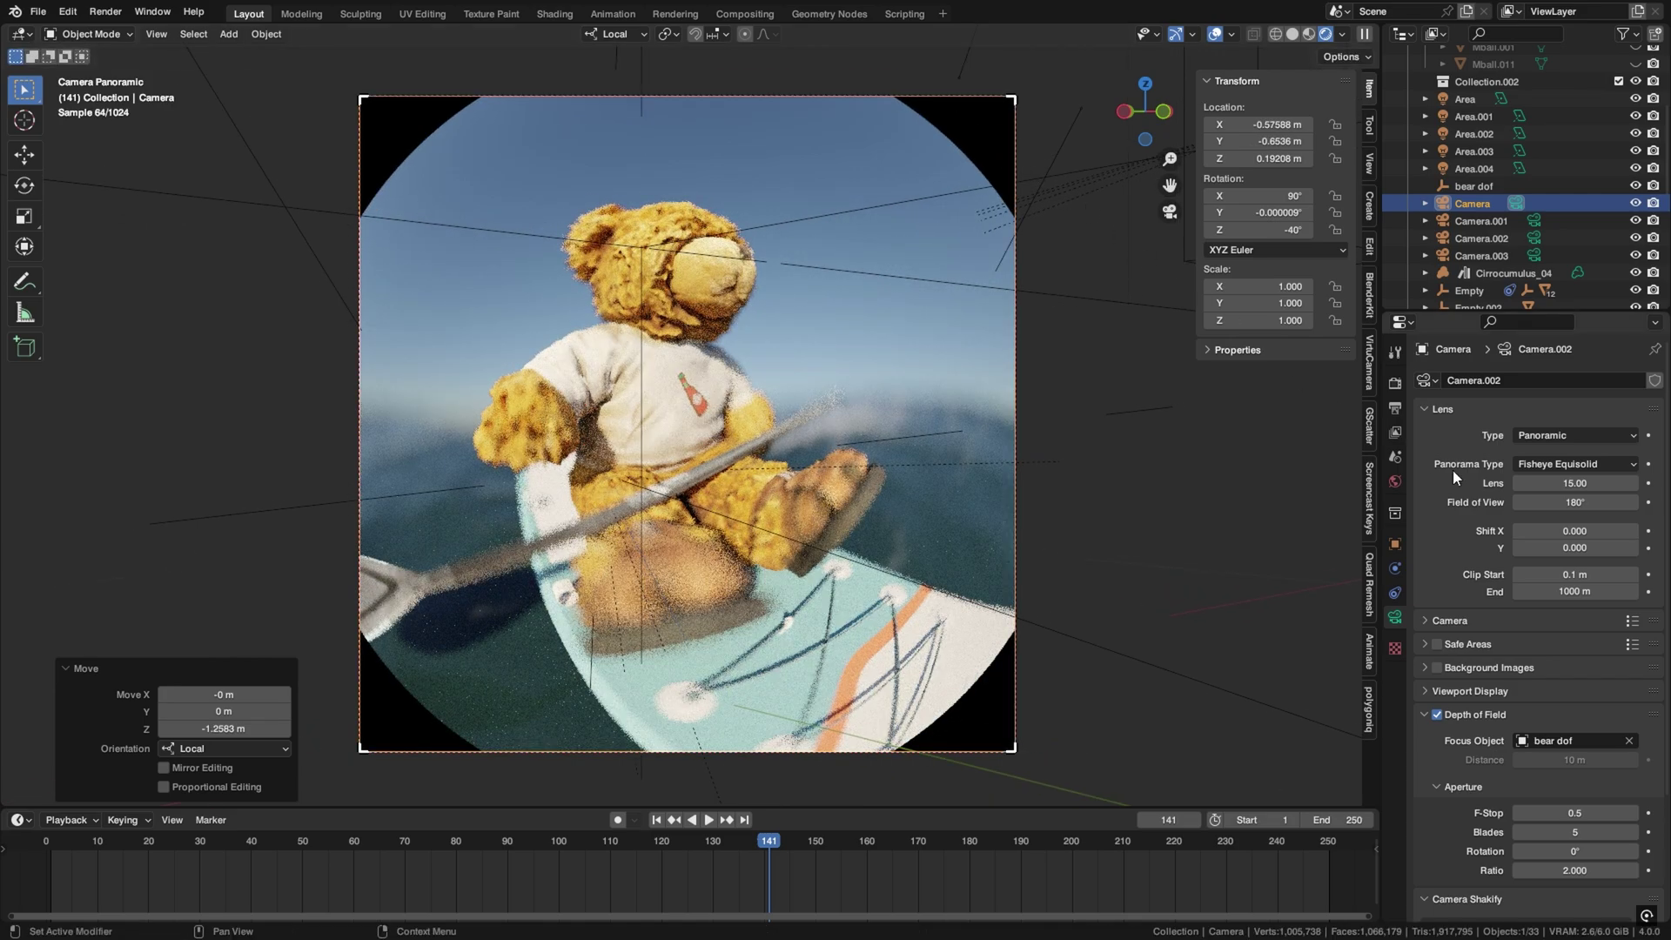
pyautogui.moveTo(1543, 505); pyautogui.dragTo(1596, 505)
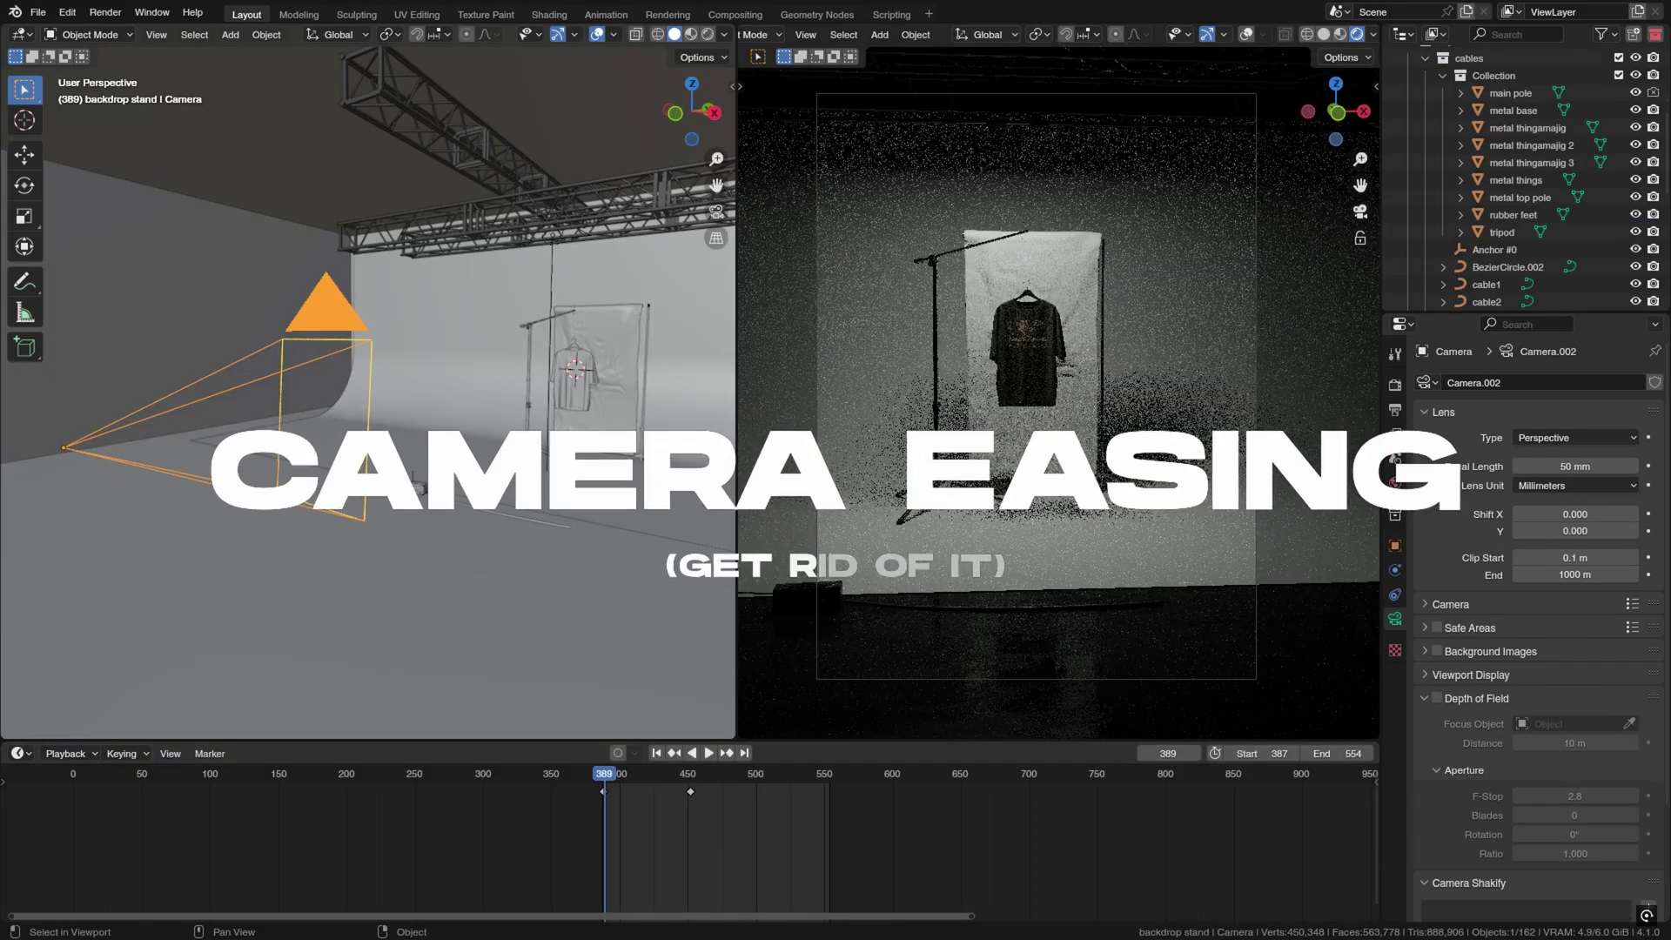
# - Switch the camera view to Solid shading and play the studio camera move
pyautogui.scroll(4, 634, 832)
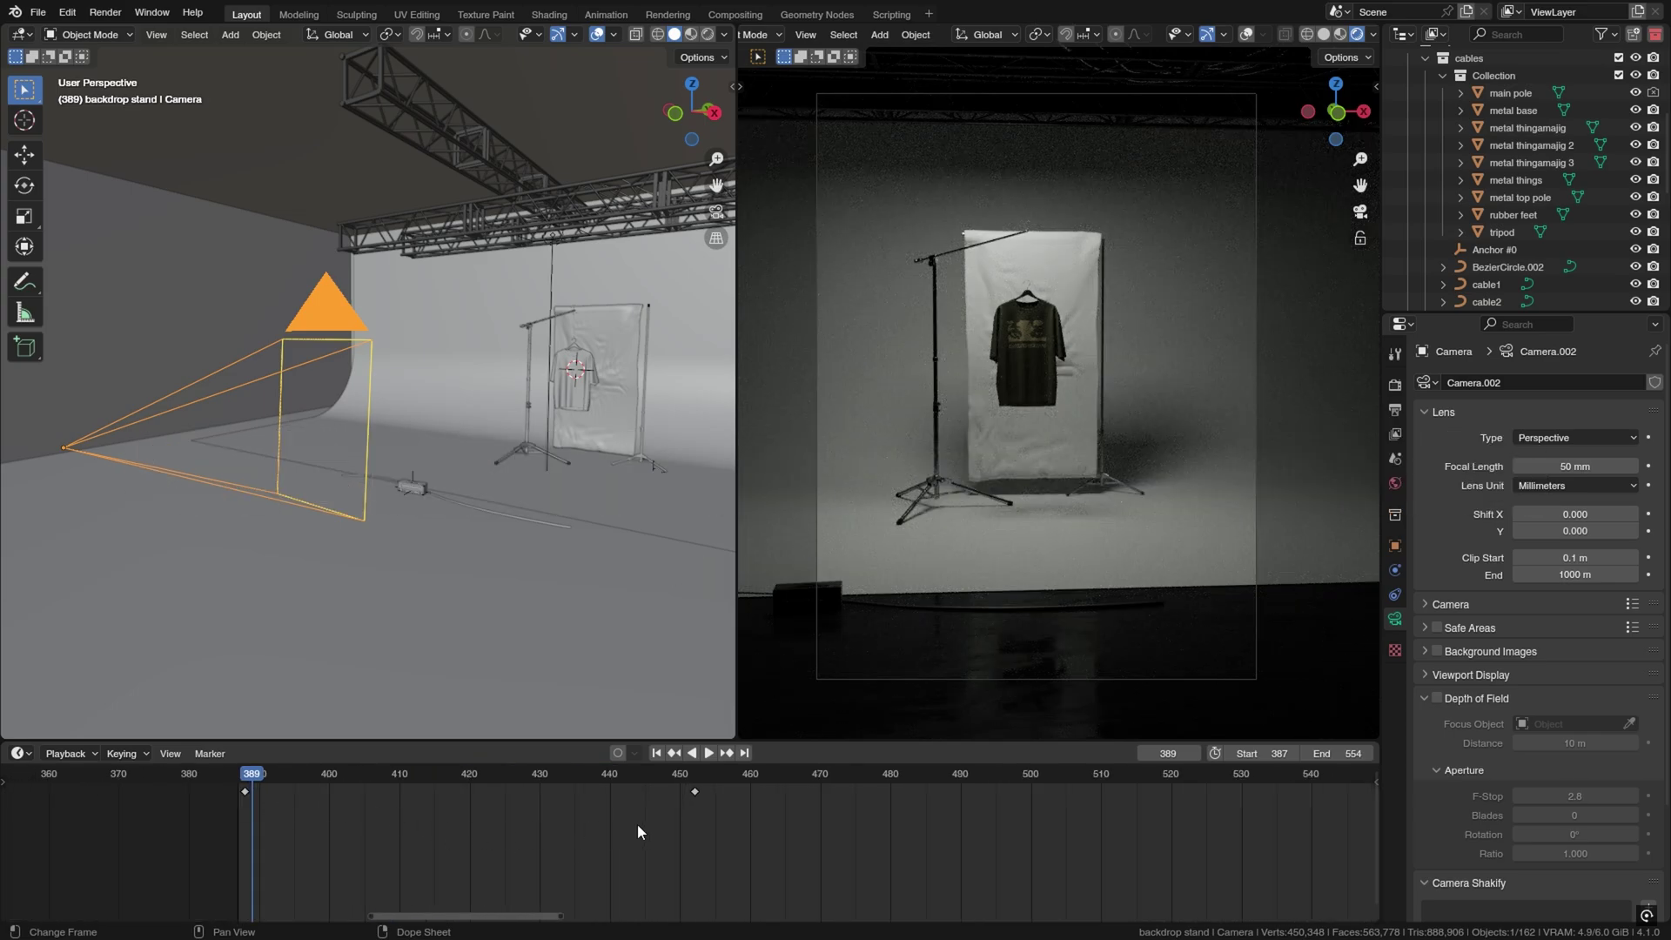
pyautogui.click(1323, 34)
pyautogui.press('Left')
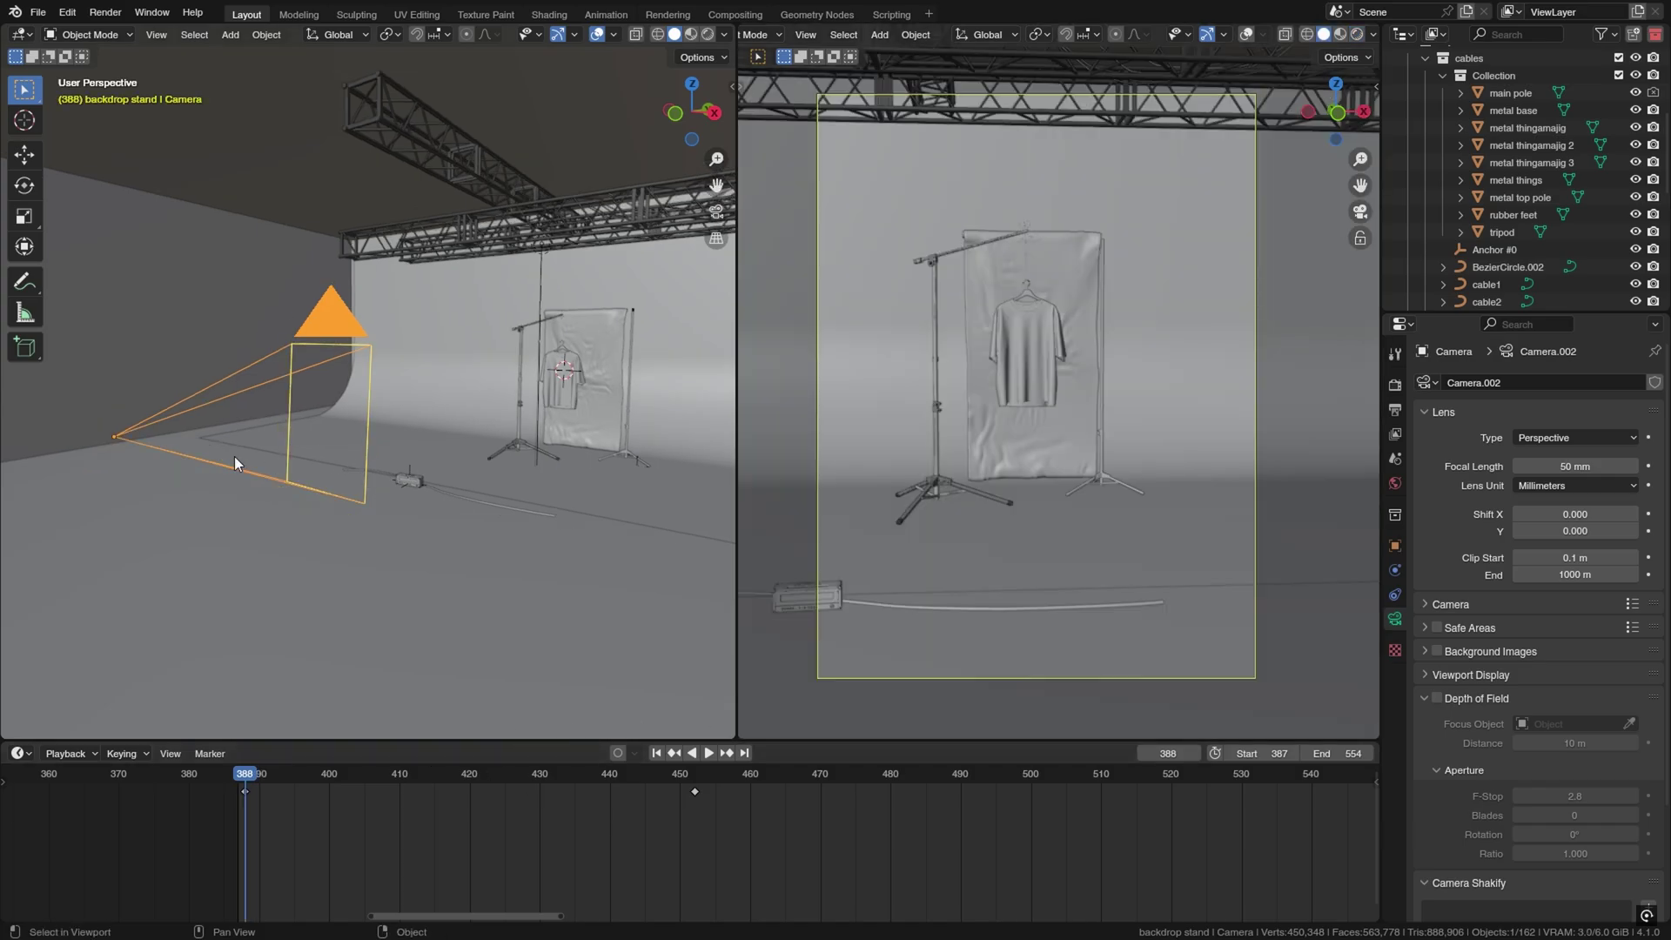
pyautogui.press('space')
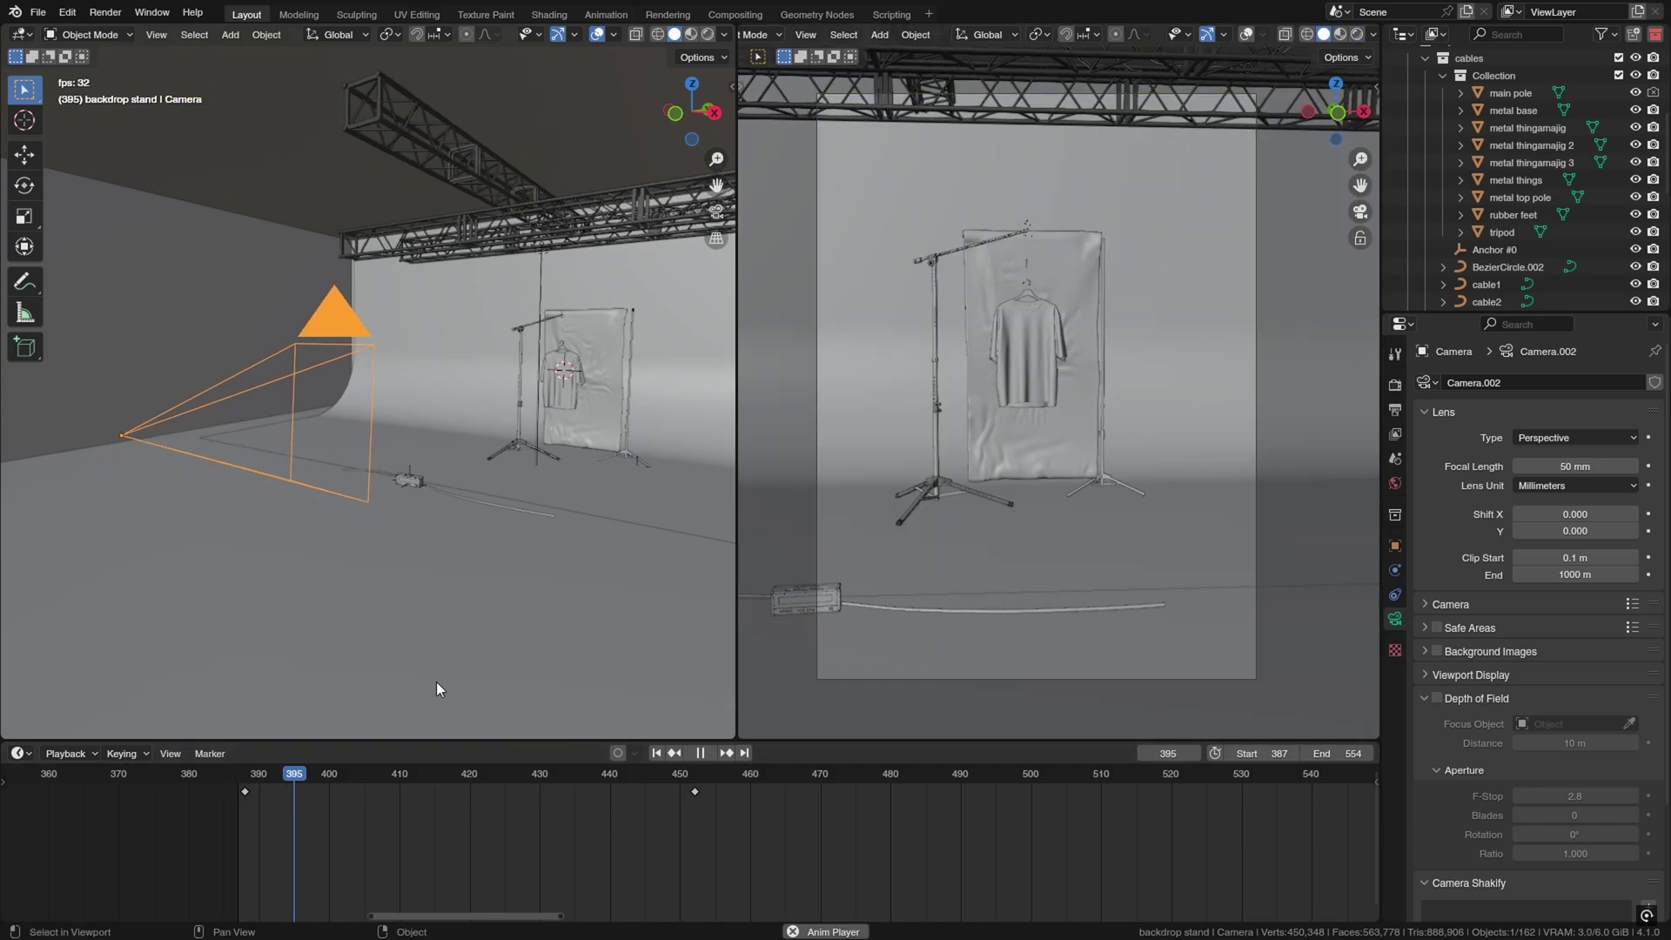
pyautogui.press('space')
# - Show the camera's animation curves in the Graph Editor and replay the move
pyautogui.hotkey('ctrl', 'Tab')
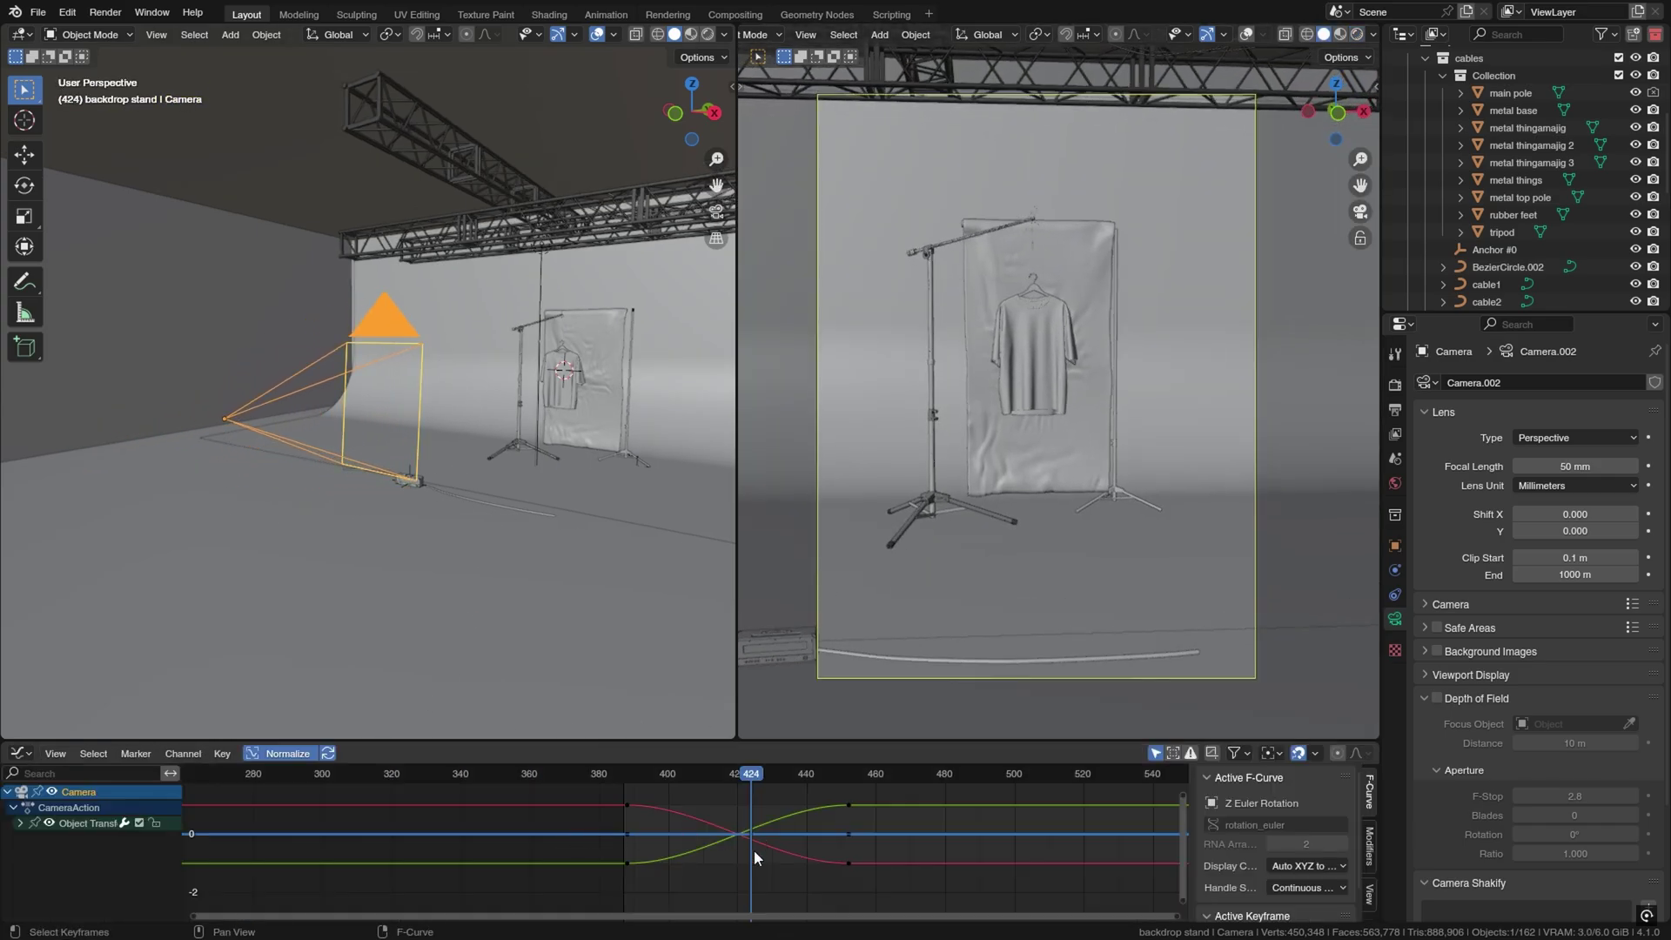
pyautogui.scroll(3, 750, 847)
pyautogui.click(624, 774)
pyautogui.press('space')
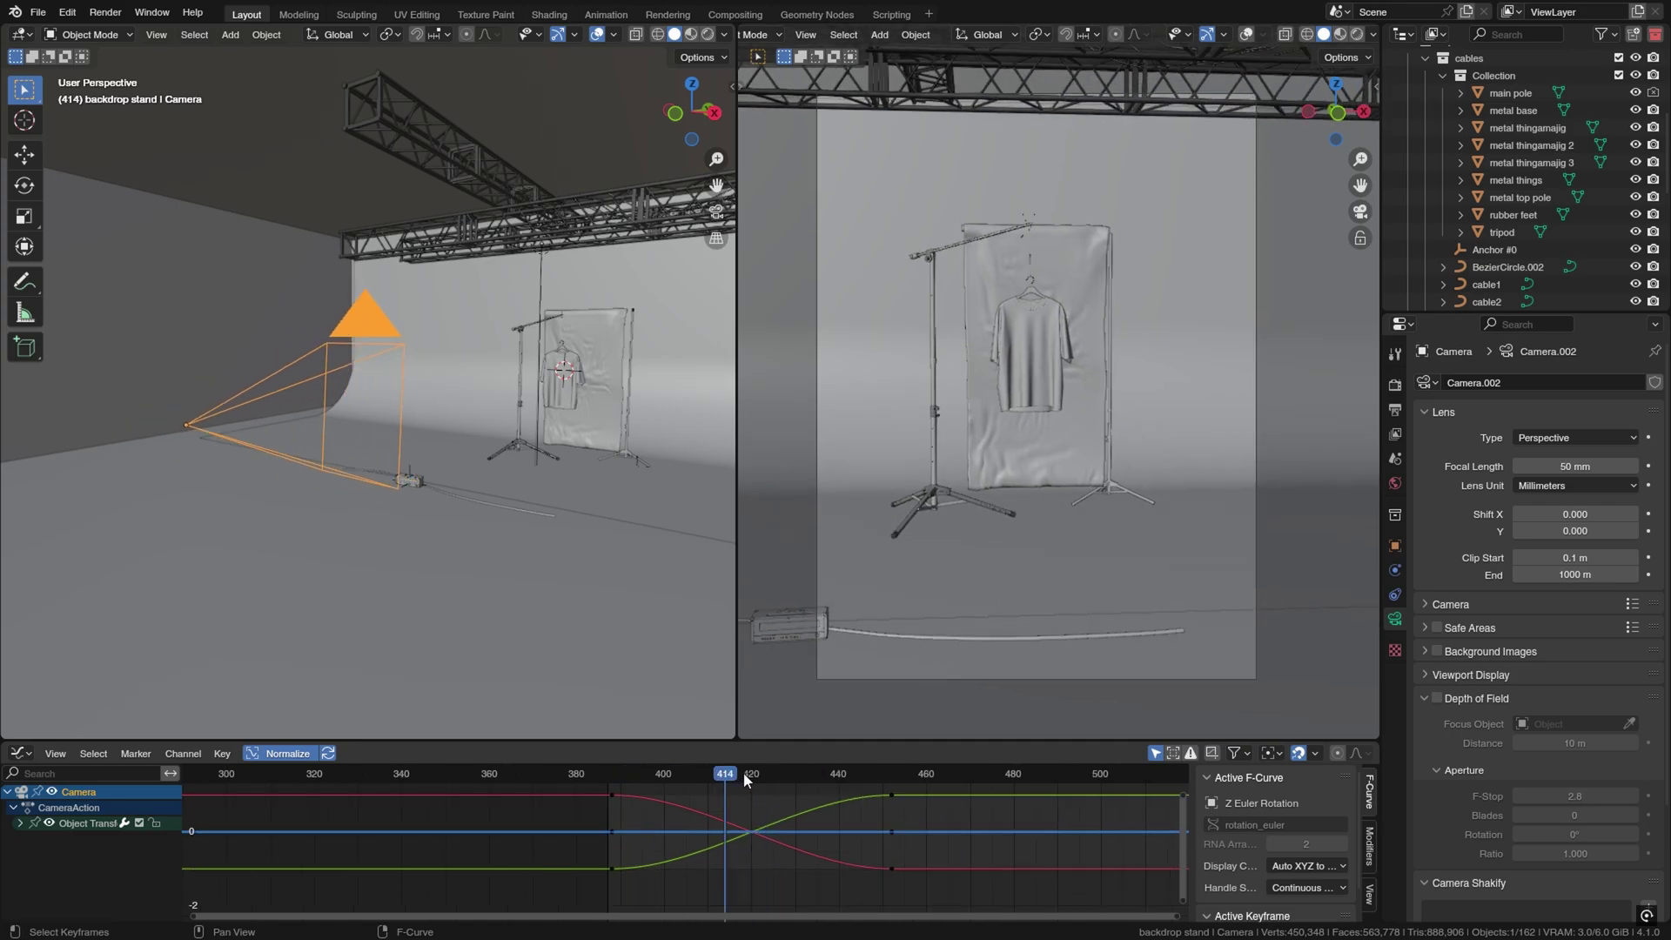
pyautogui.press('space')
# - Select only the frame-410 rotation keys and move them 21 frames earlier
pyautogui.click(26, 754)
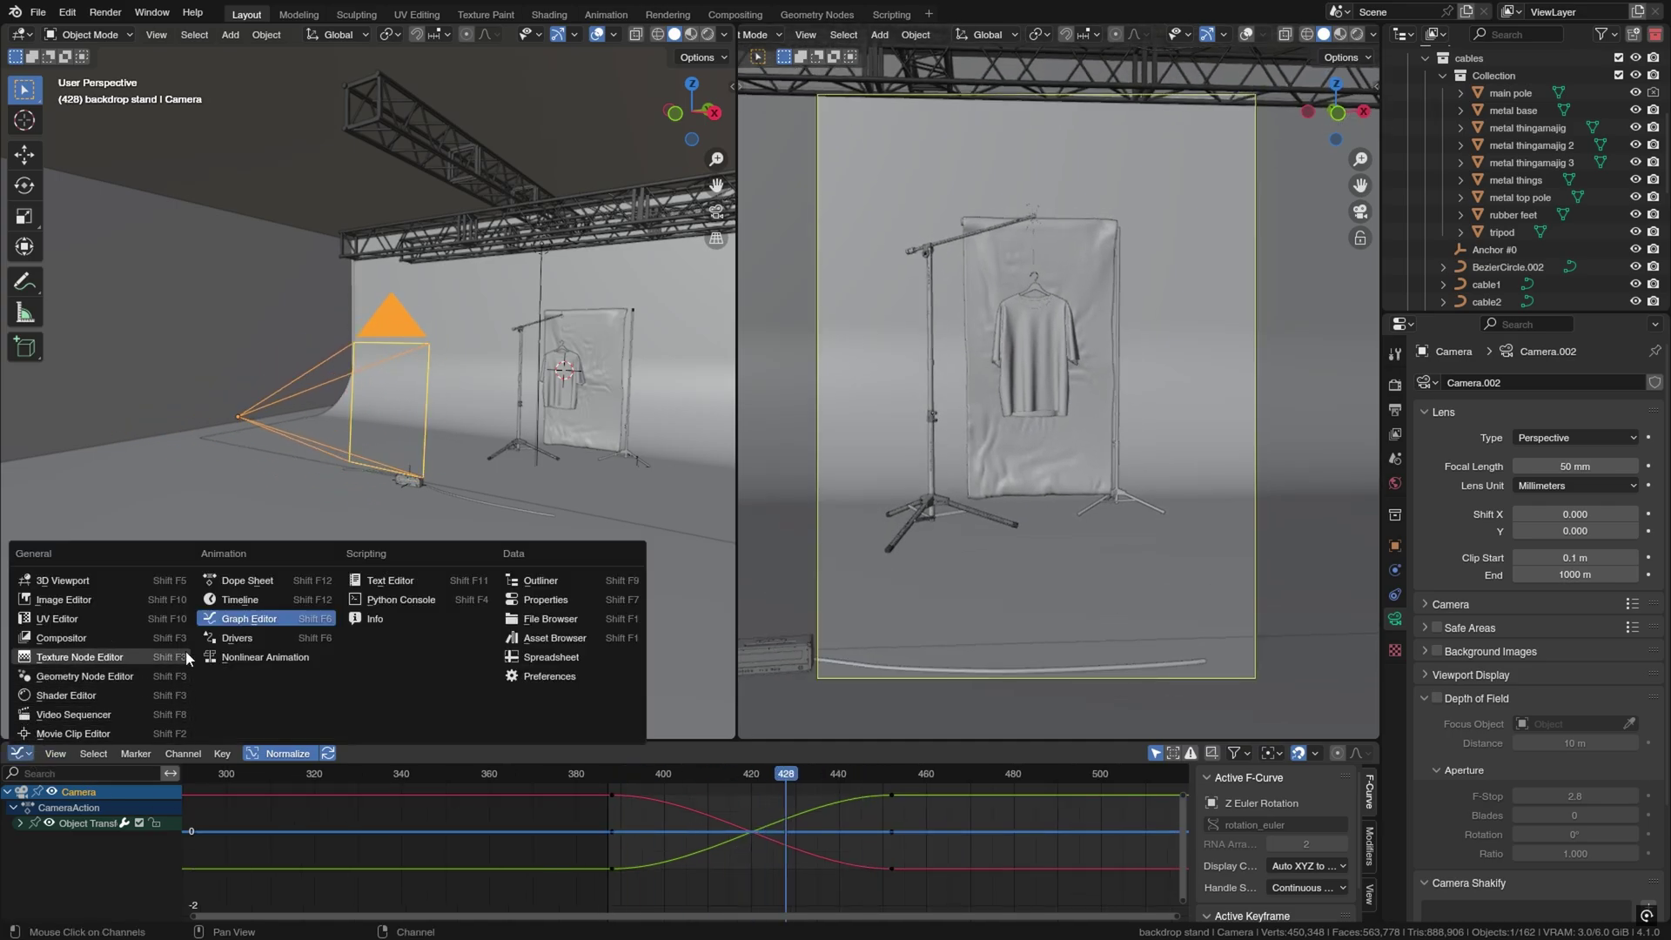
pyautogui.moveTo(814, 803); pyautogui.dragTo(821, 818, button='middle')
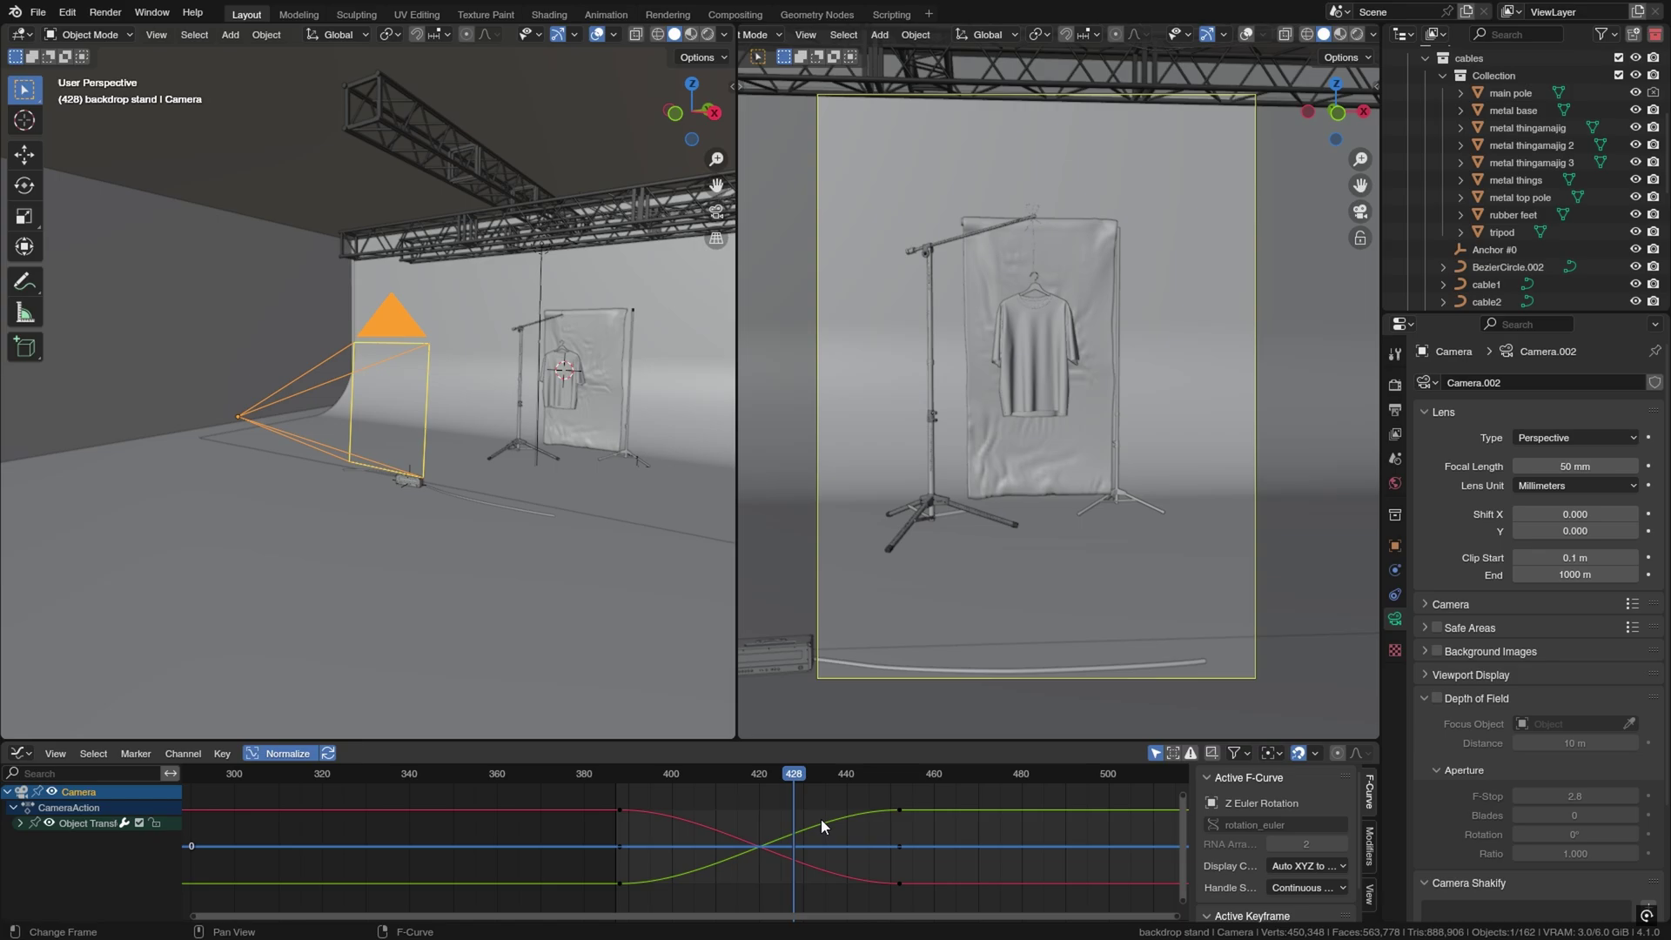
pyautogui.click(702, 838)
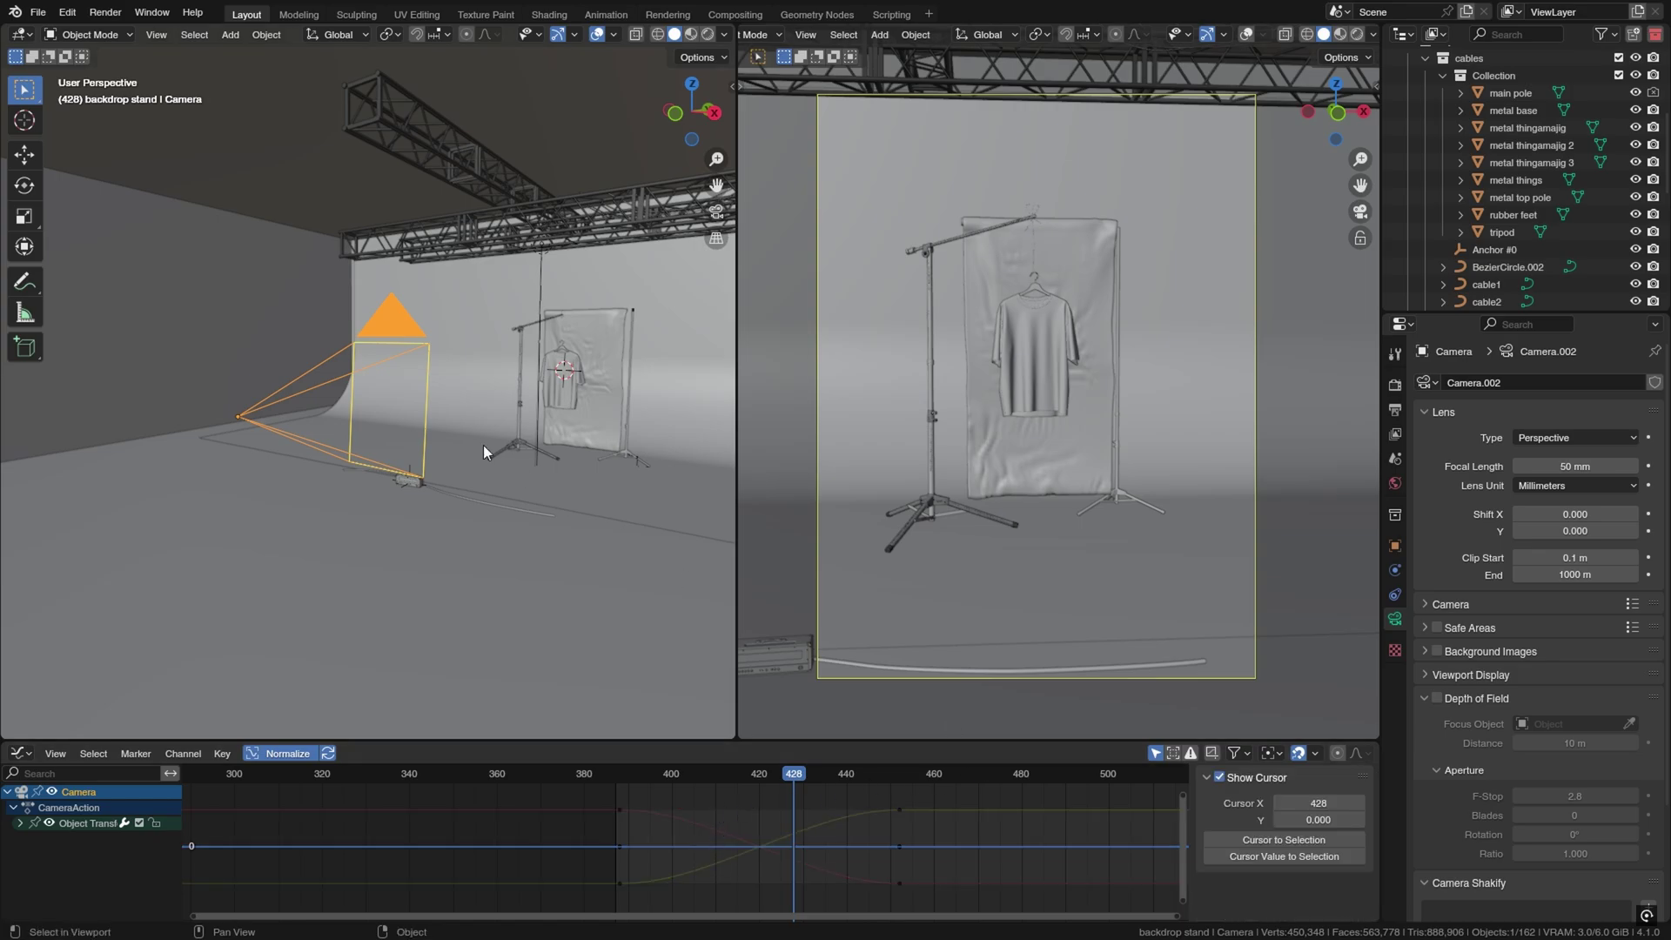
pyautogui.moveTo(604, 800); pyautogui.dragTo(646, 895)
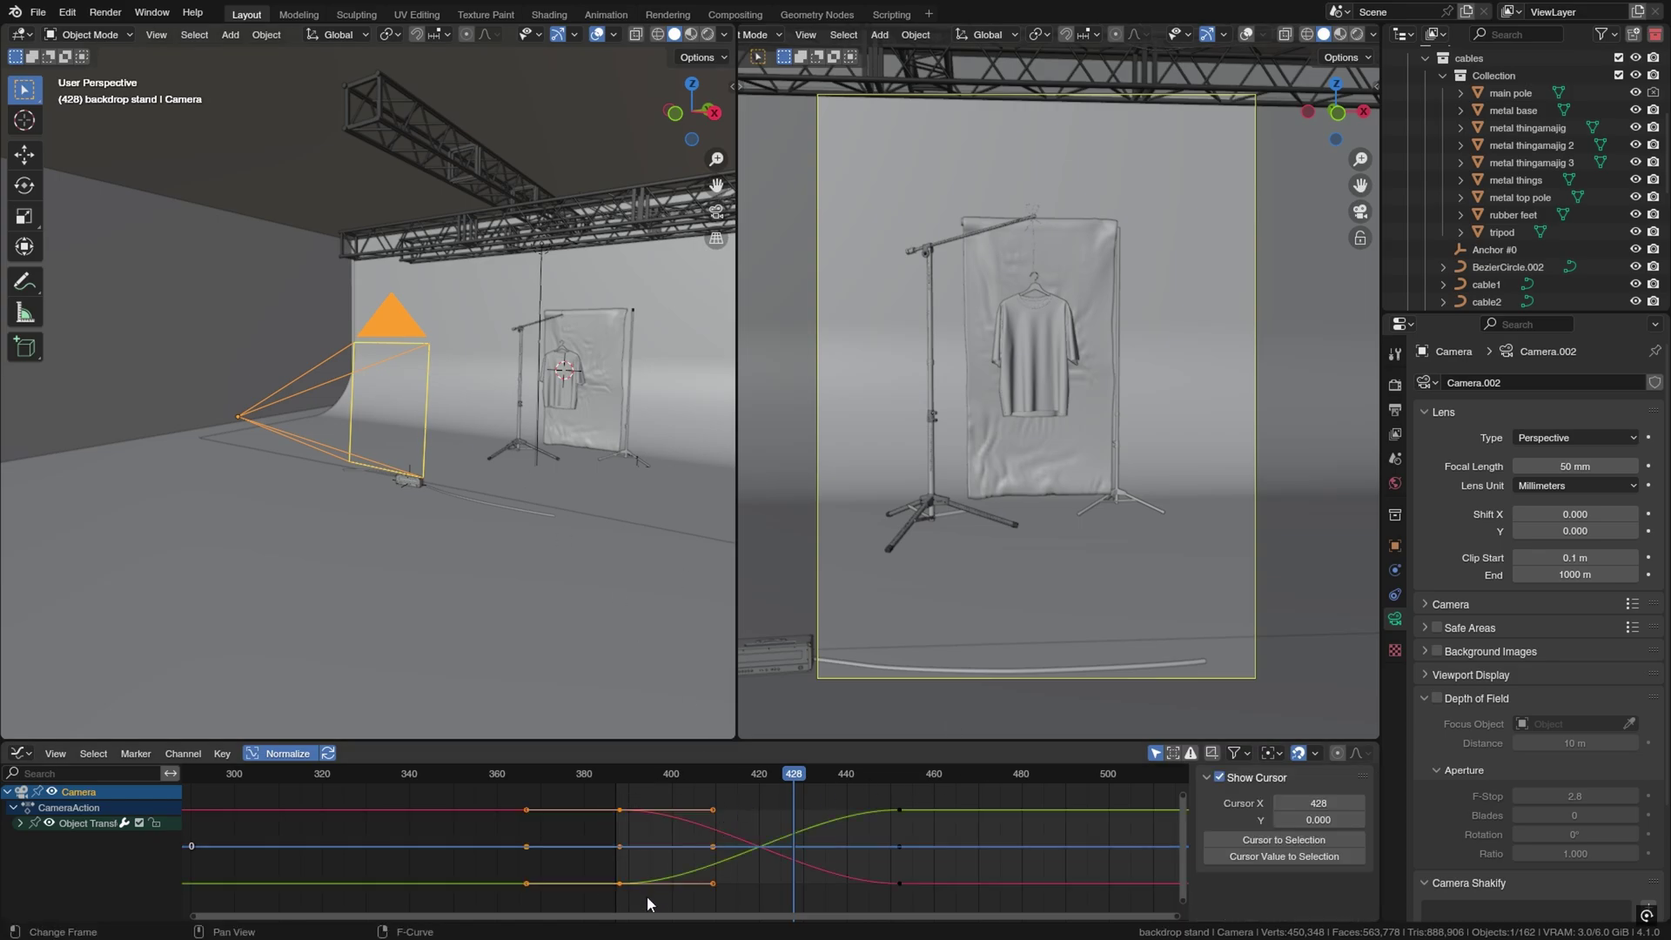
pyautogui.keyDown('ctrl'); pyautogui.moveTo(496, 789); pyautogui.dragTo(642, 895); pyautogui.keyUp('ctrl')
pyautogui.press('g')
pyautogui.press('x')
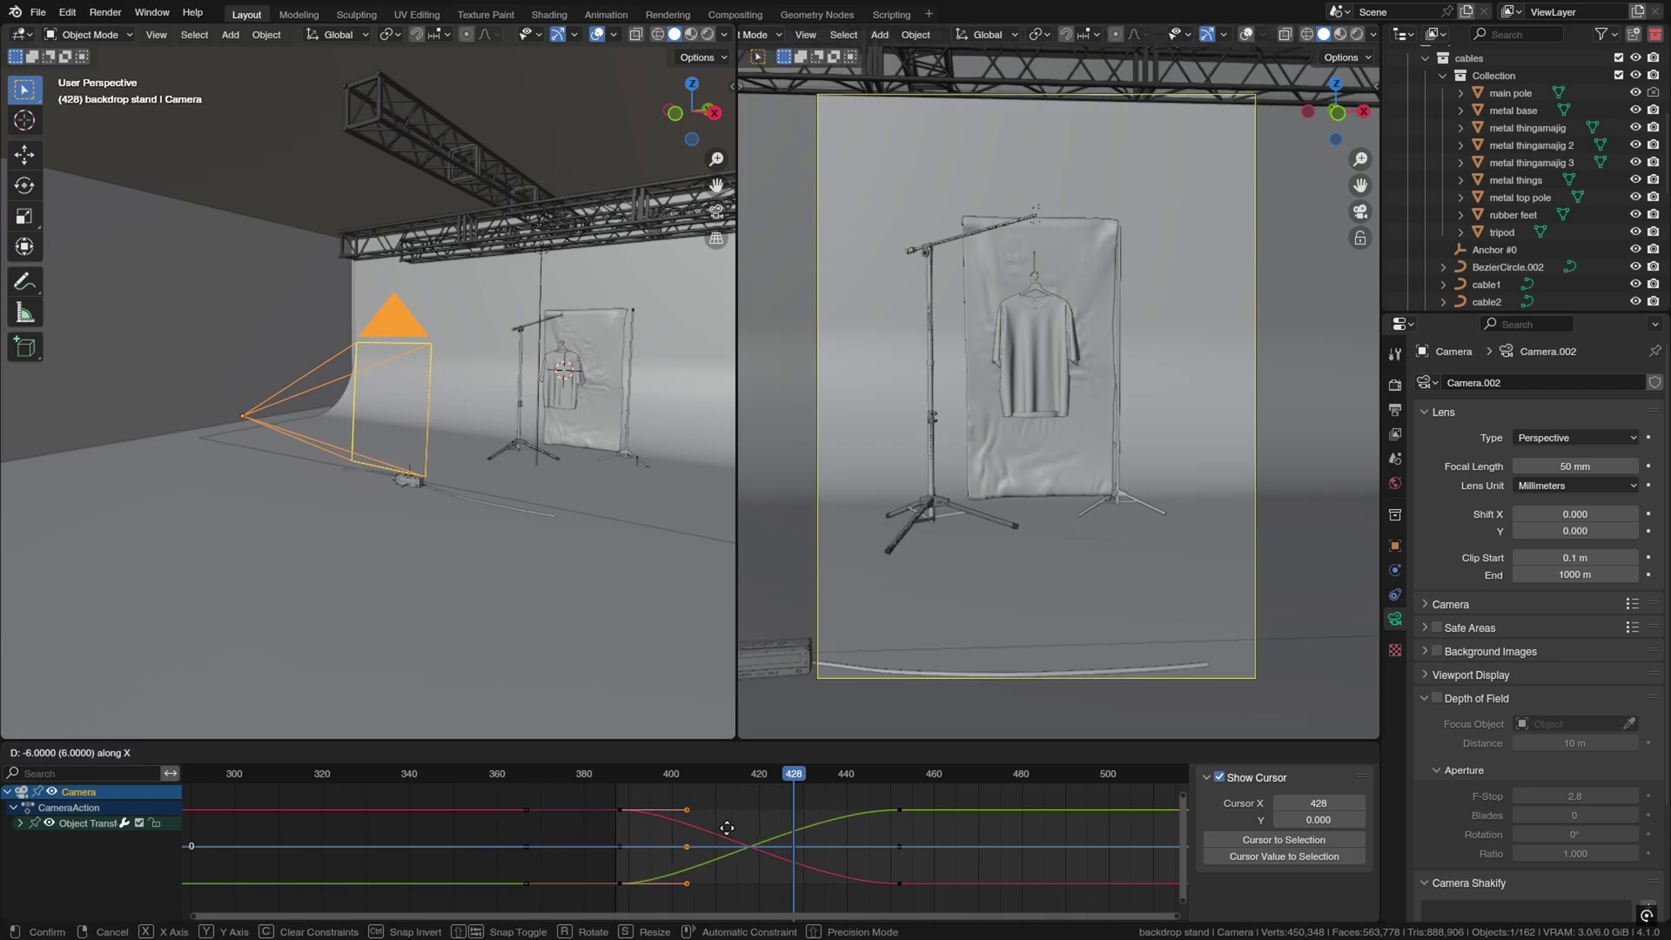
pyautogui.click(668, 824)
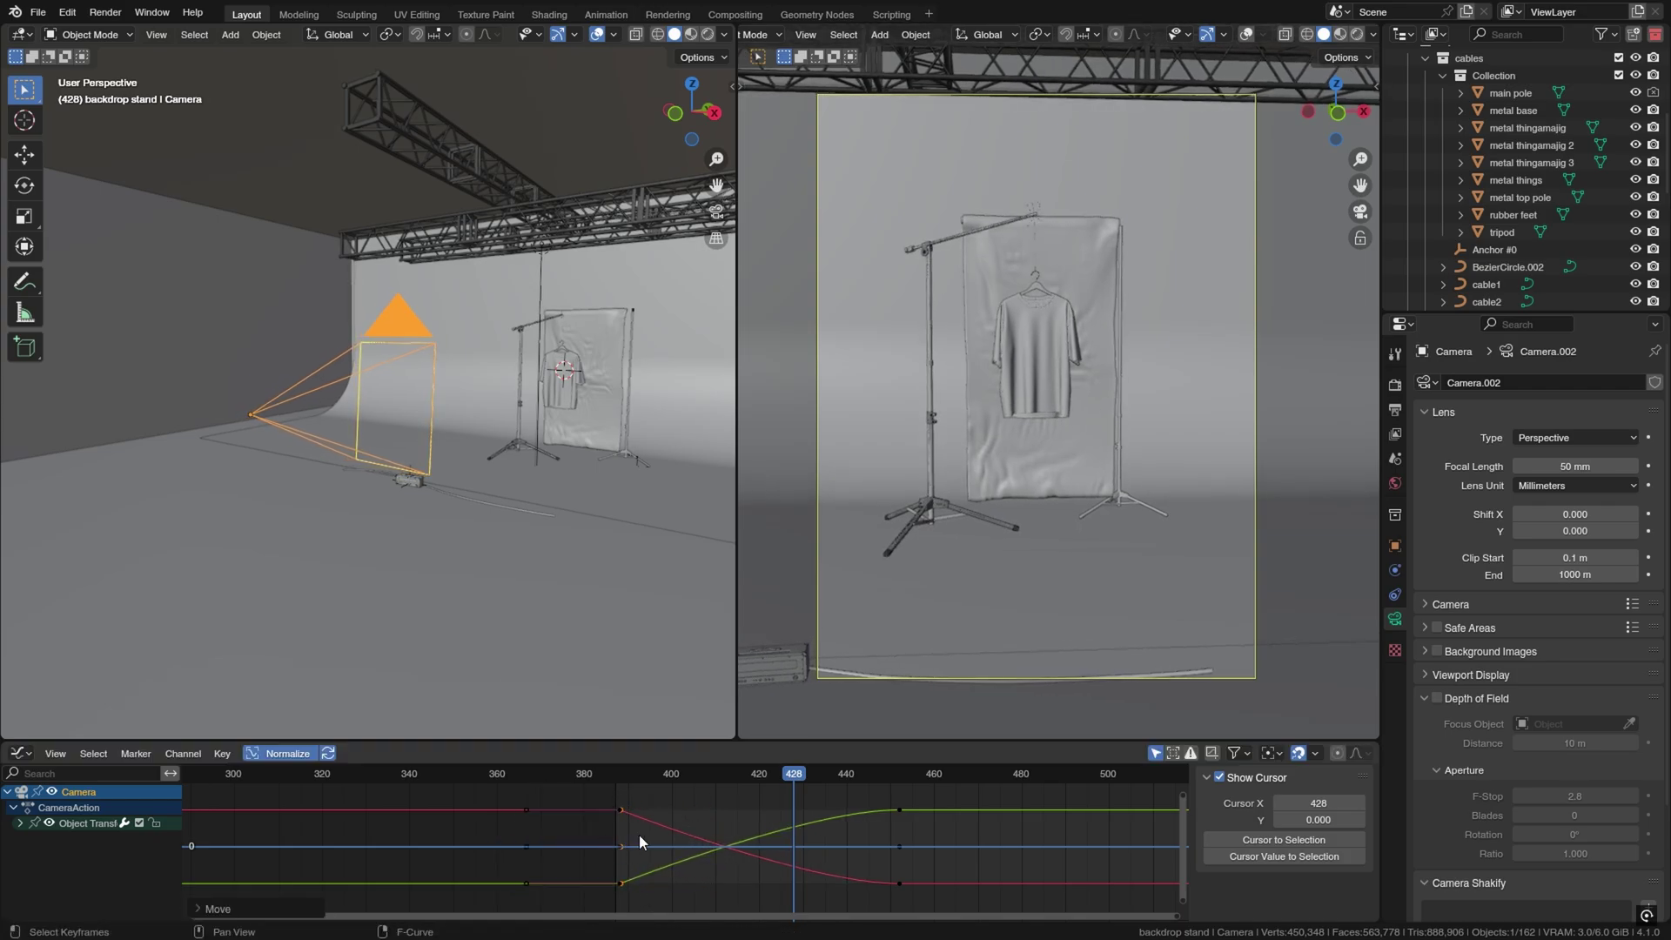
# - Move the frame-452 keyframes later to frame 500
pyautogui.moveTo(873, 803); pyautogui.dragTo(926, 891)
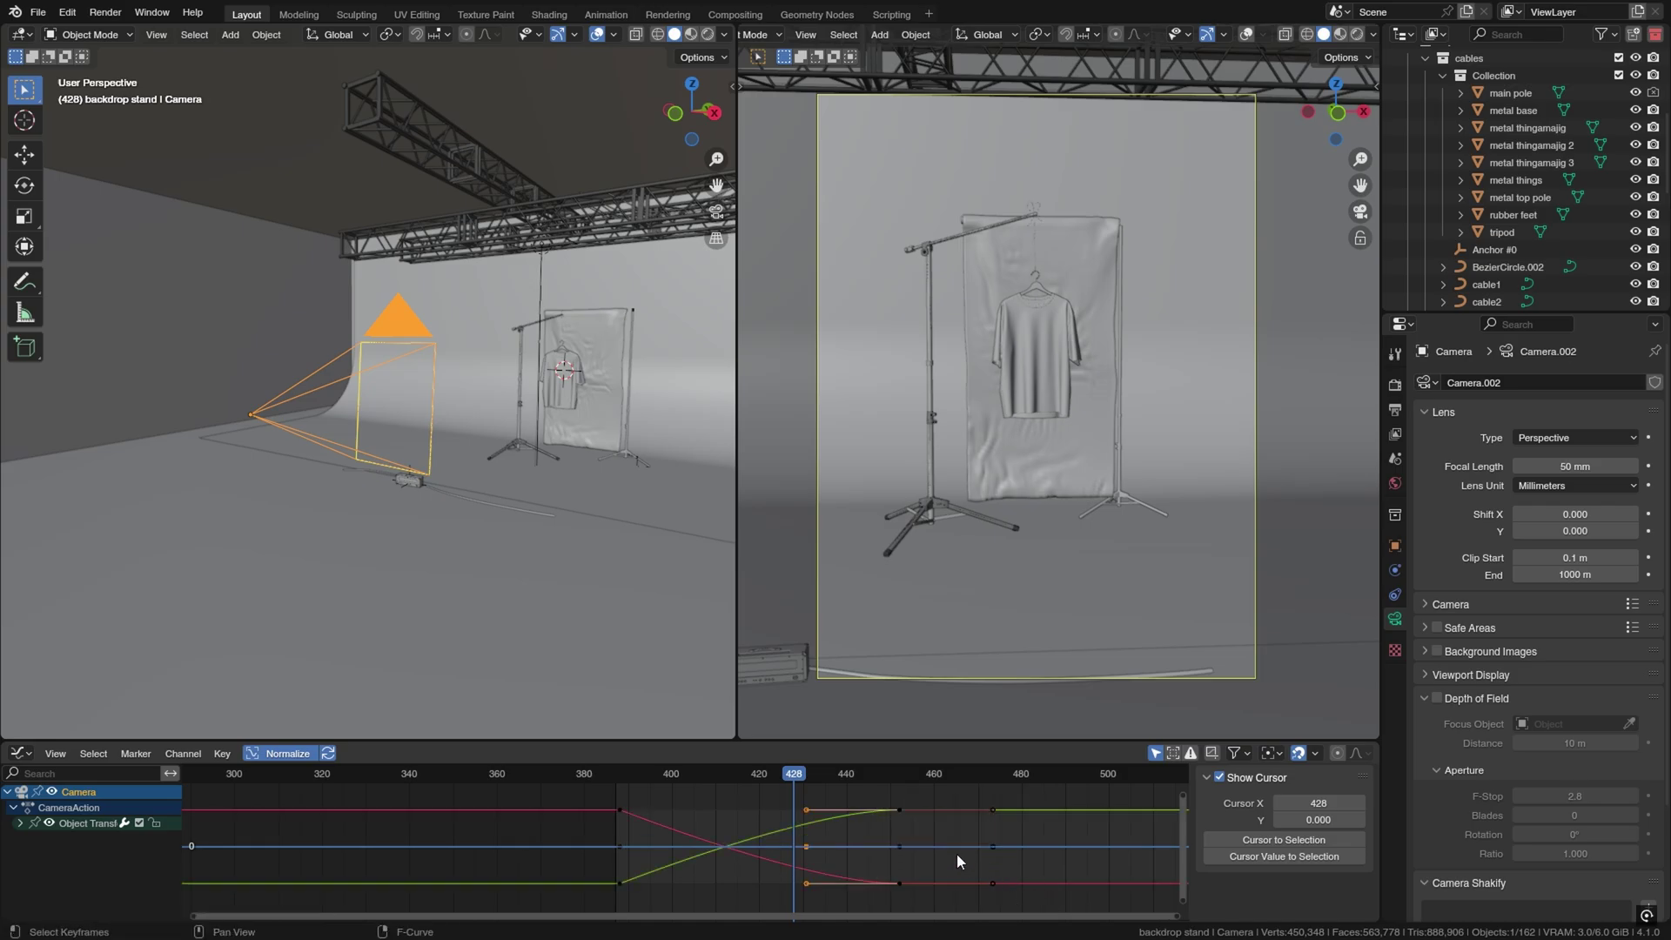
pyautogui.press('g')
pyautogui.press('x')
pyautogui.click(858, 816)
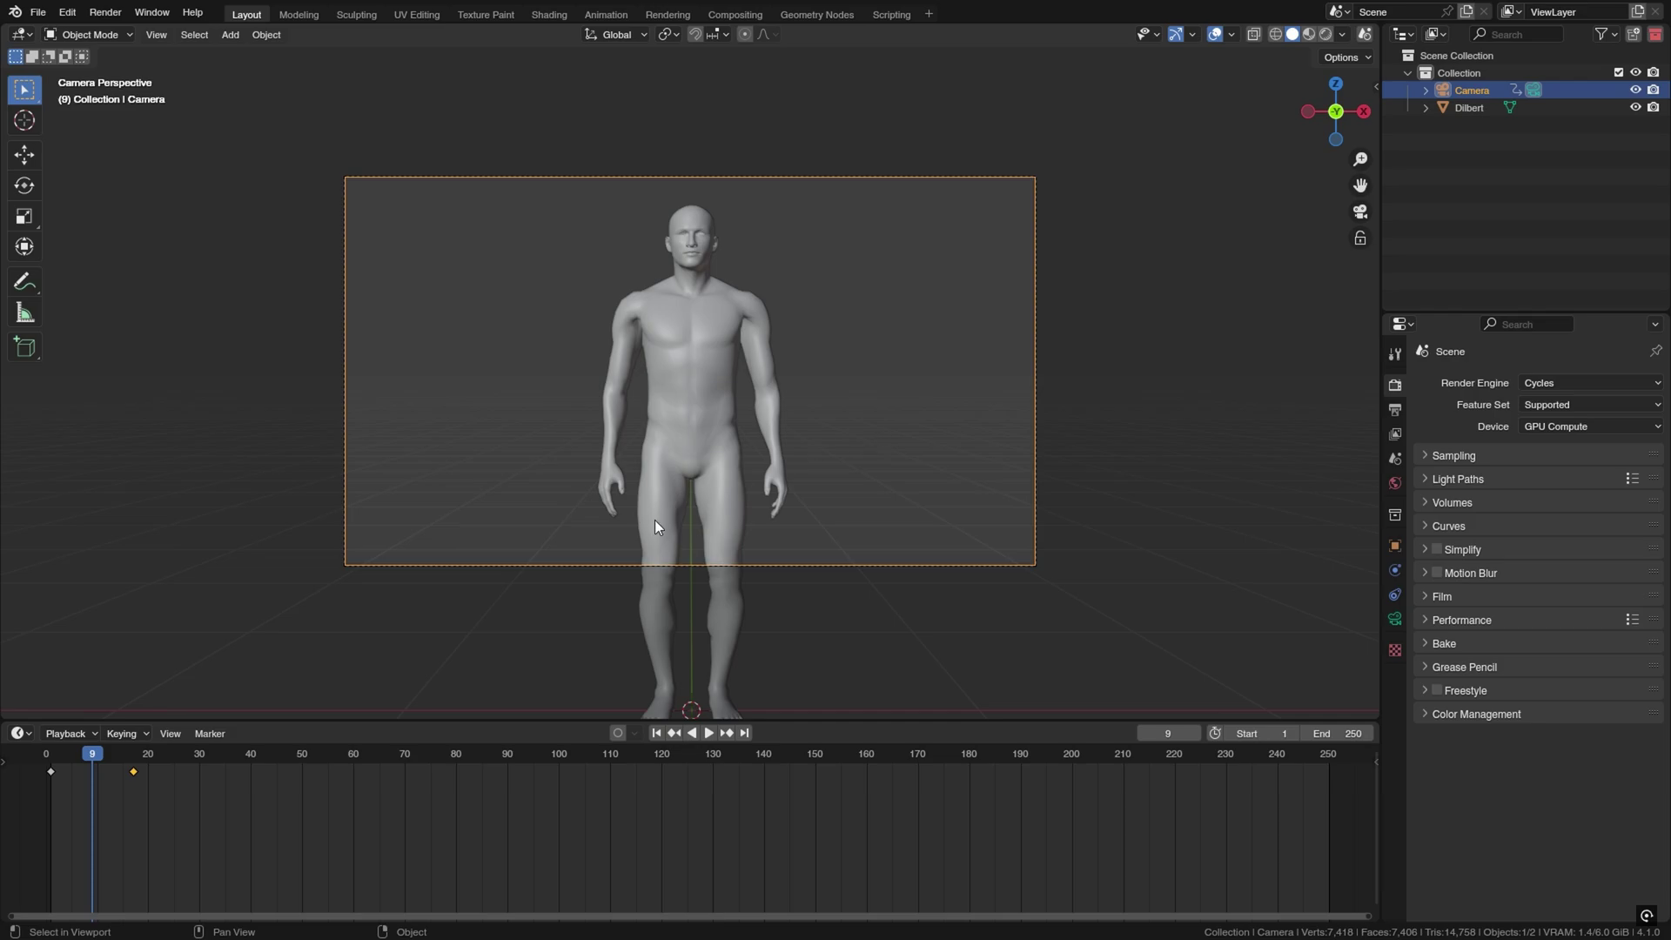
# - Rewind and play the Dilbert animation, then scrub the playhead back to frame 10
pyautogui.click(40, 753)
pyautogui.press('space')
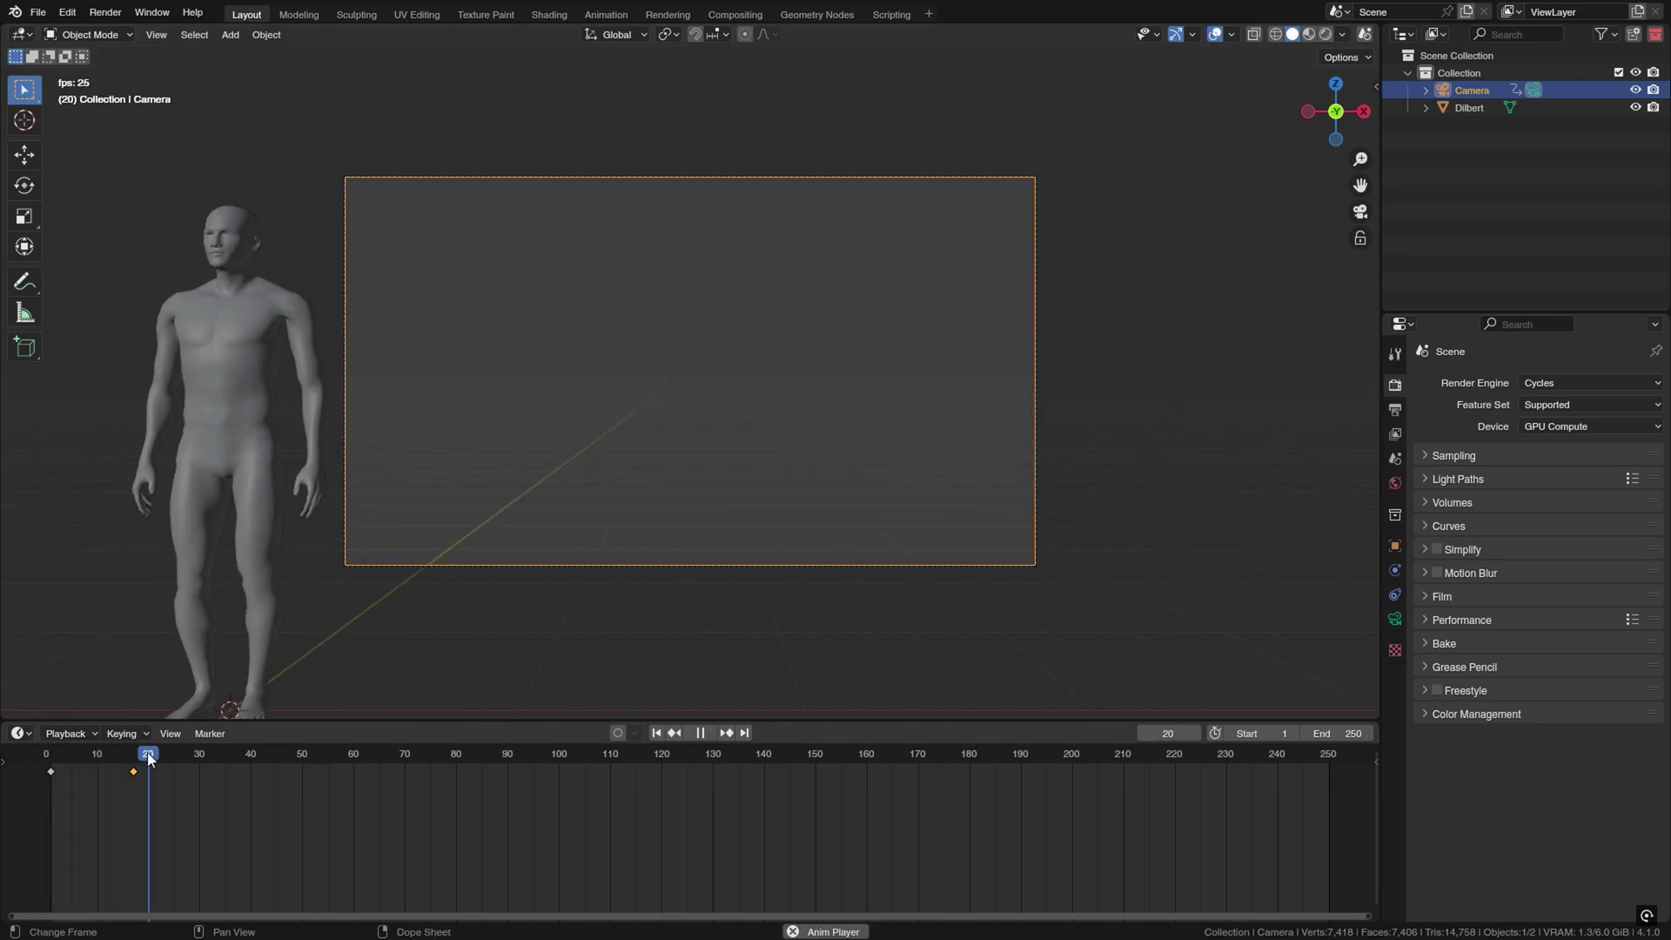
pyautogui.moveTo(150, 760); pyautogui.dragTo(96, 756)
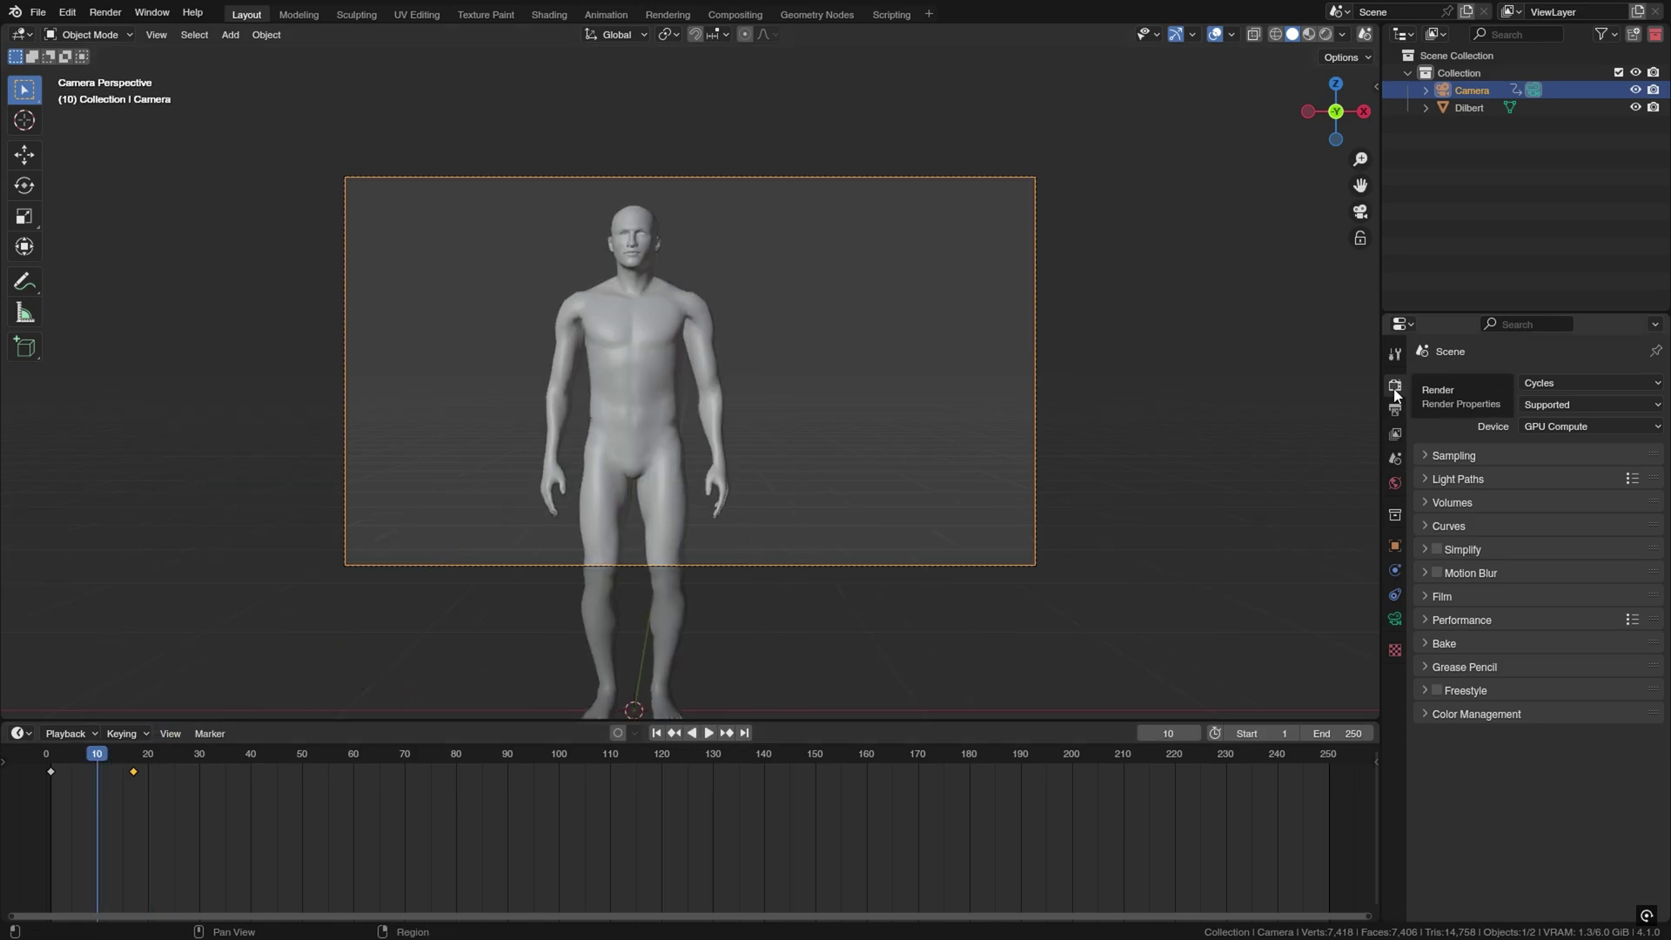
# - Enable motion blur, set the rolling shutter to Top-Bottom, and step back to frame 9
pyautogui.click(1436, 573)
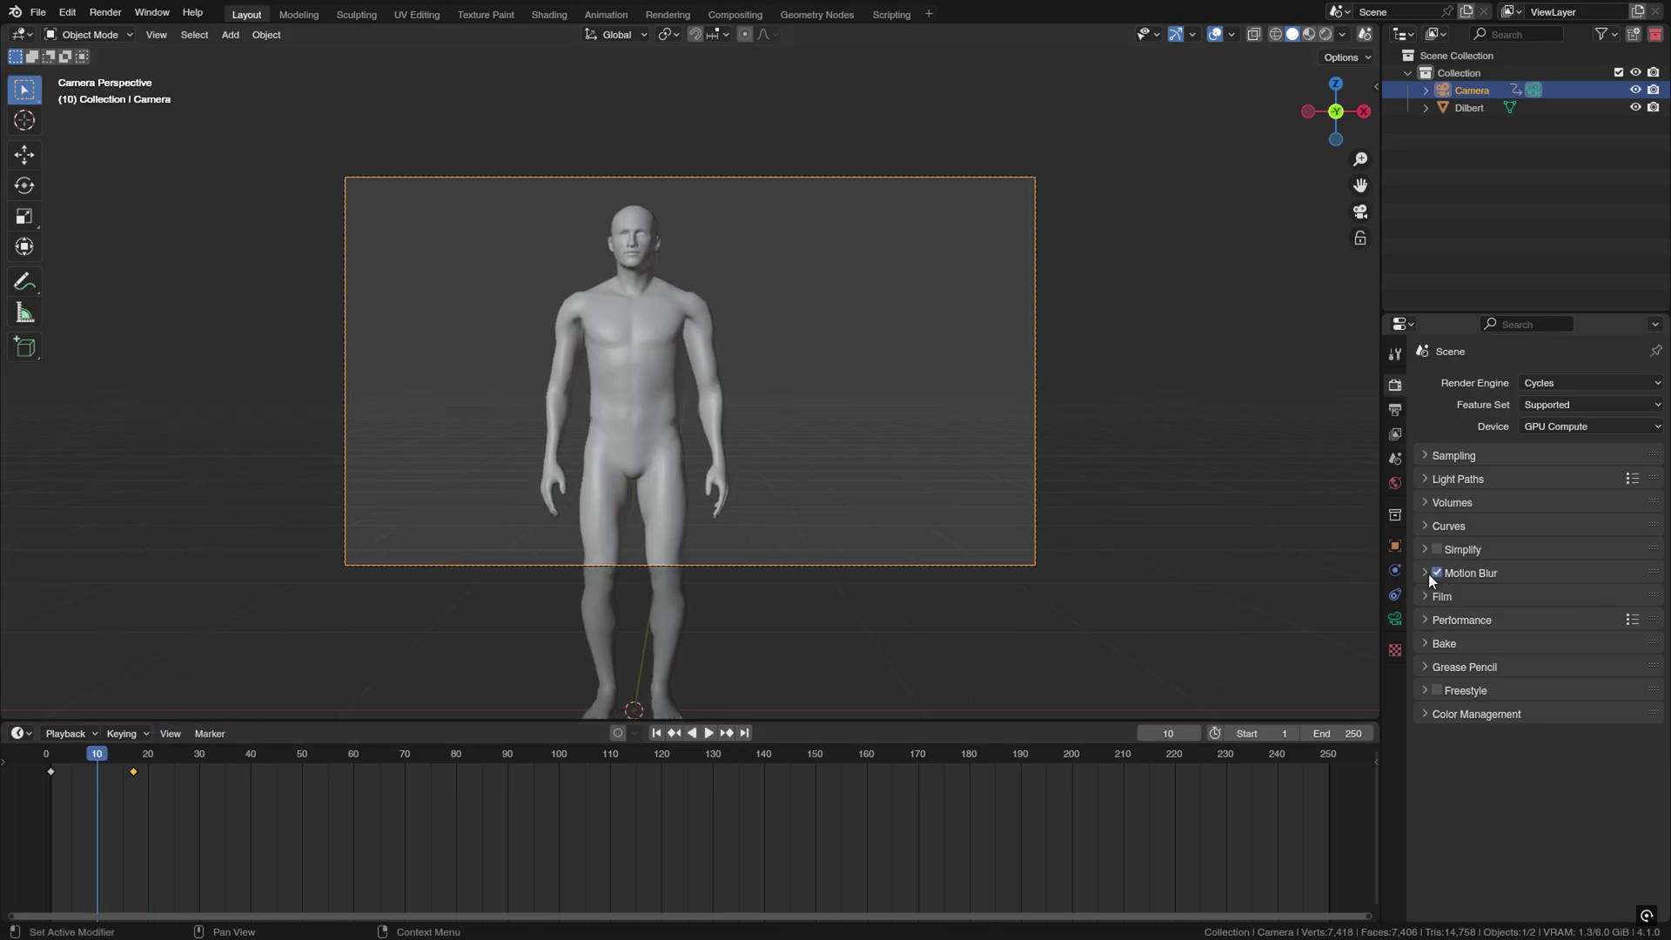
pyautogui.click(1427, 572)
pyautogui.click(1547, 645)
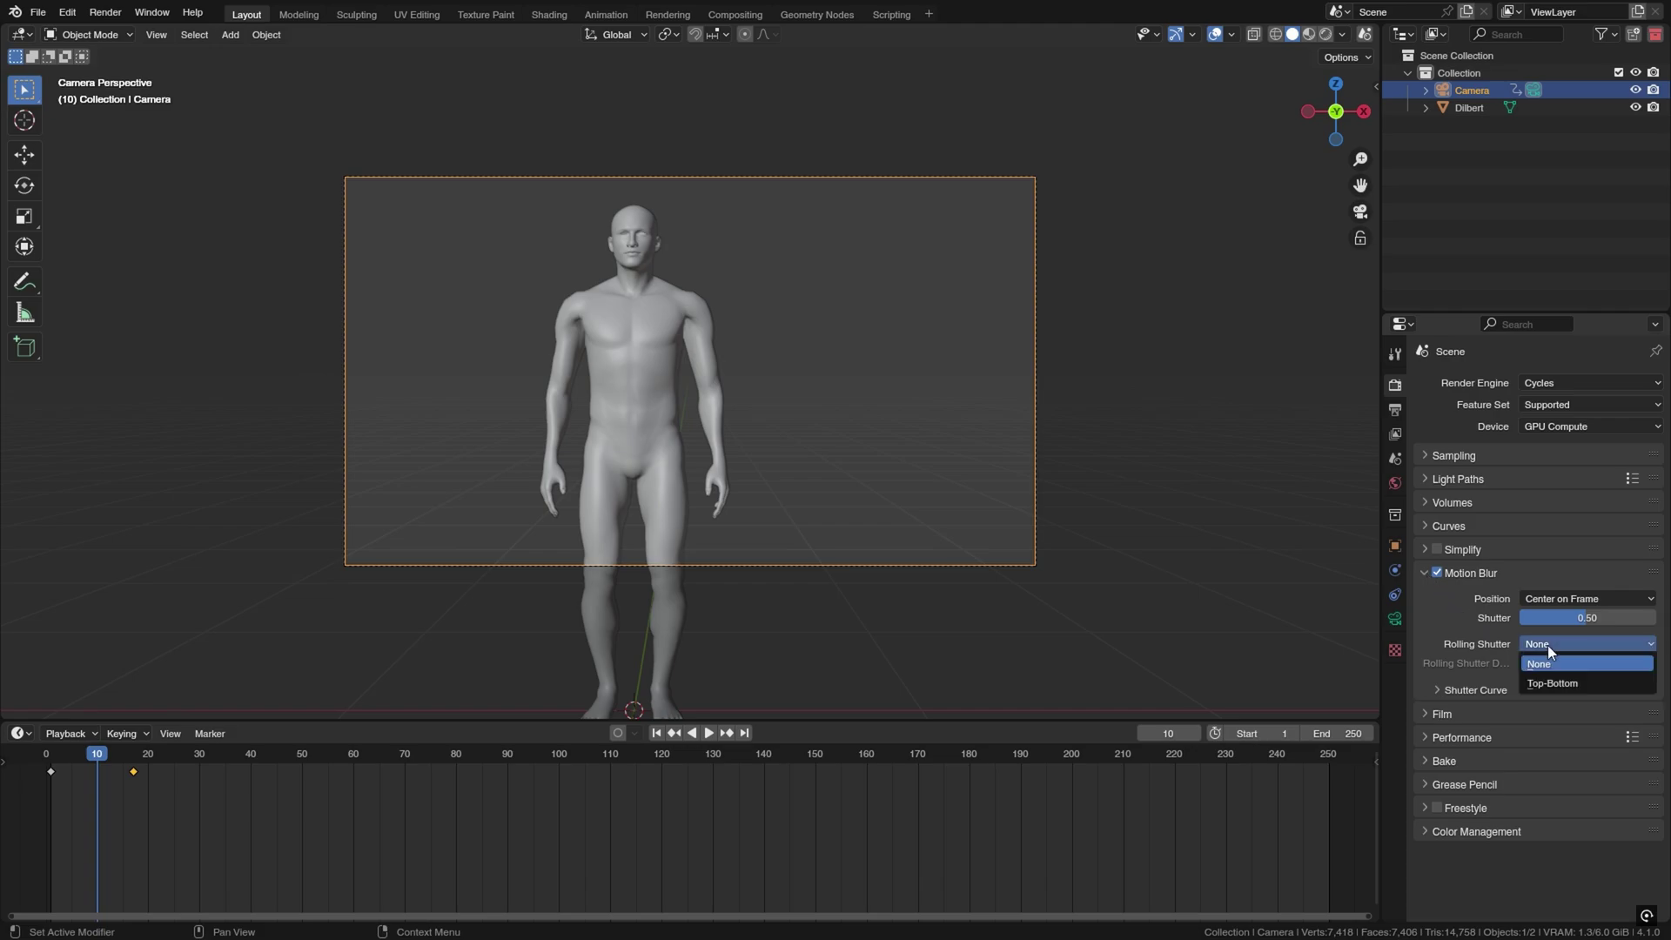
pyautogui.click(1554, 681)
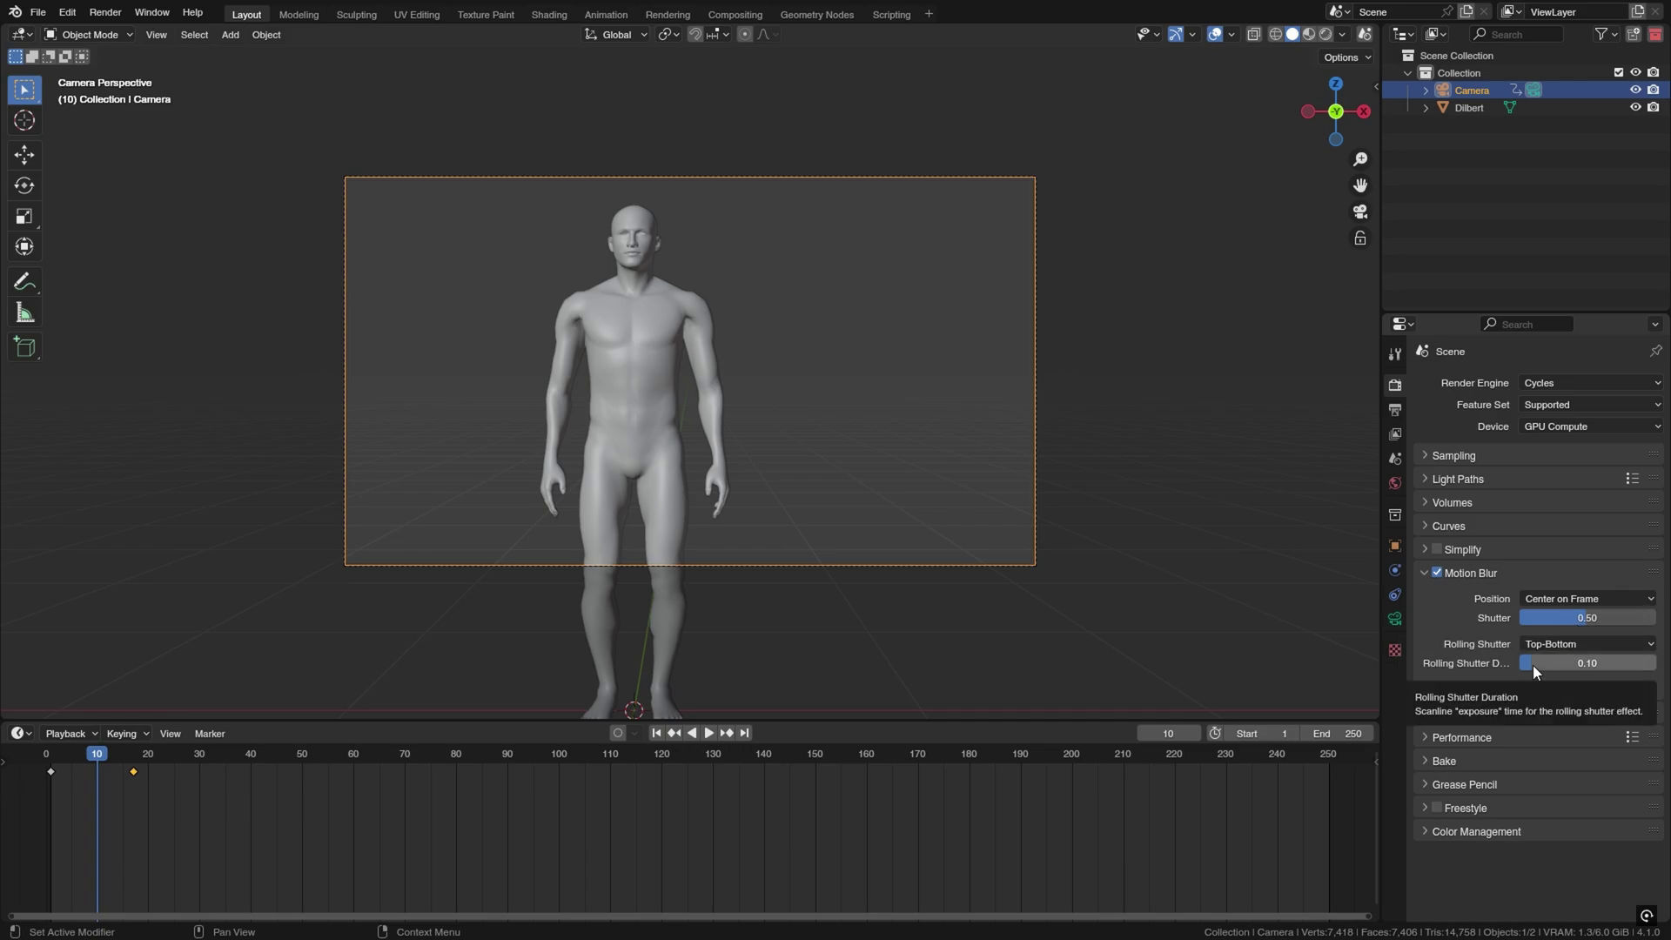
pyautogui.press('Left')
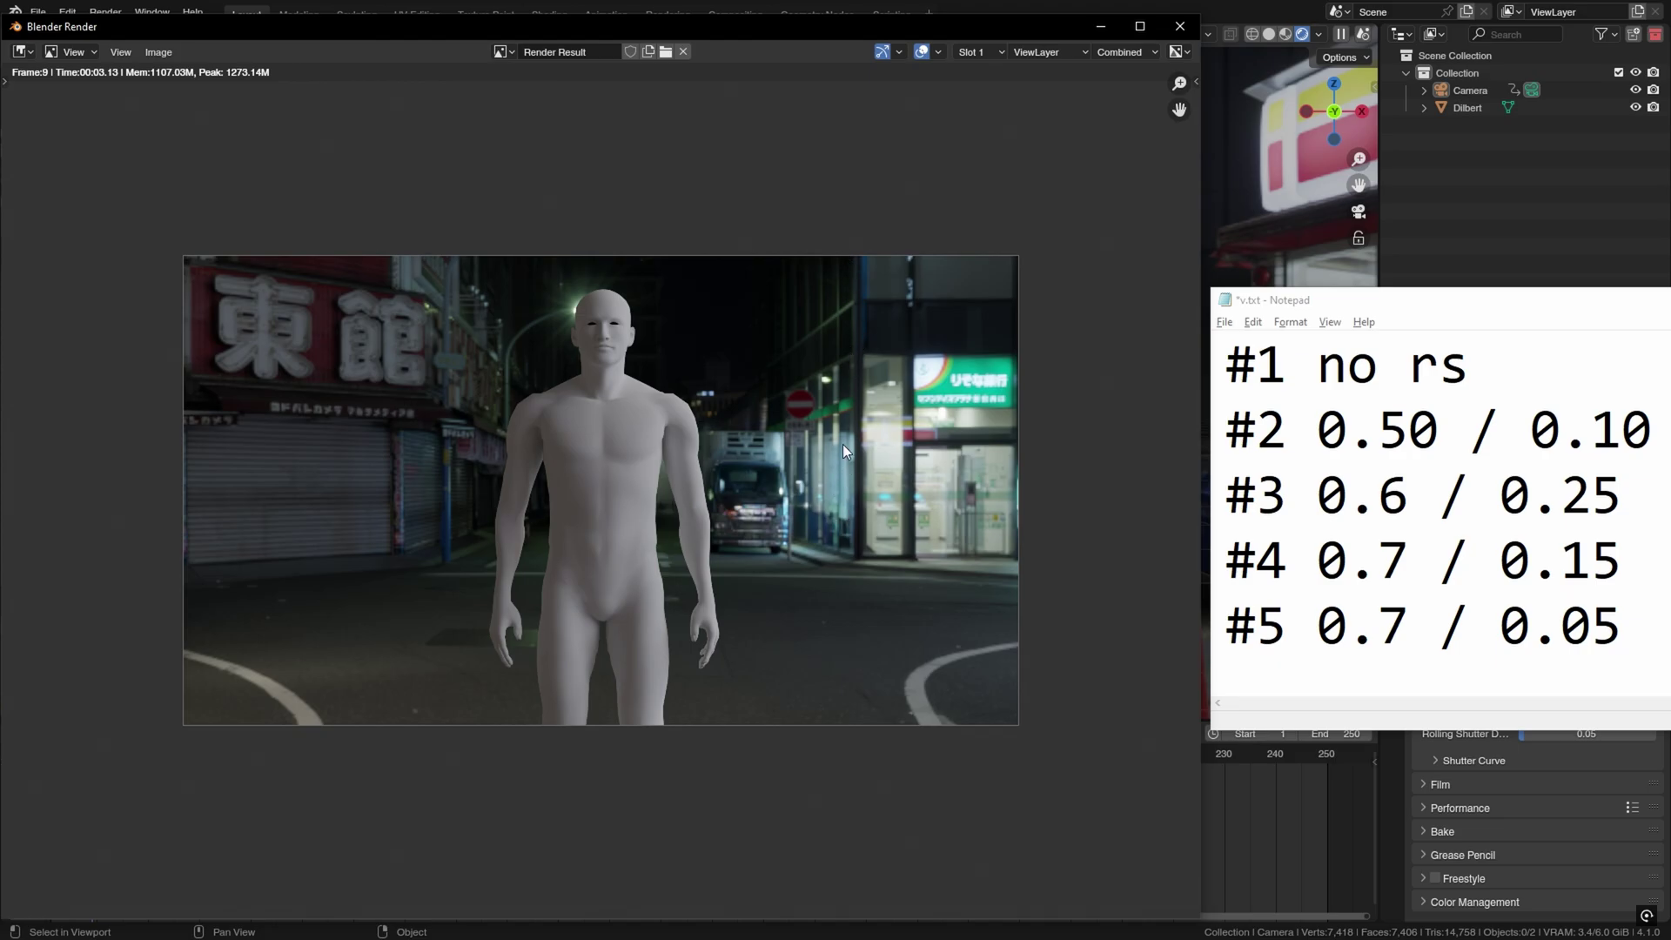
# - Cycle through render slots 2, 3 and 4 to compare the rolling-shutter test renders
pyautogui.press('j')
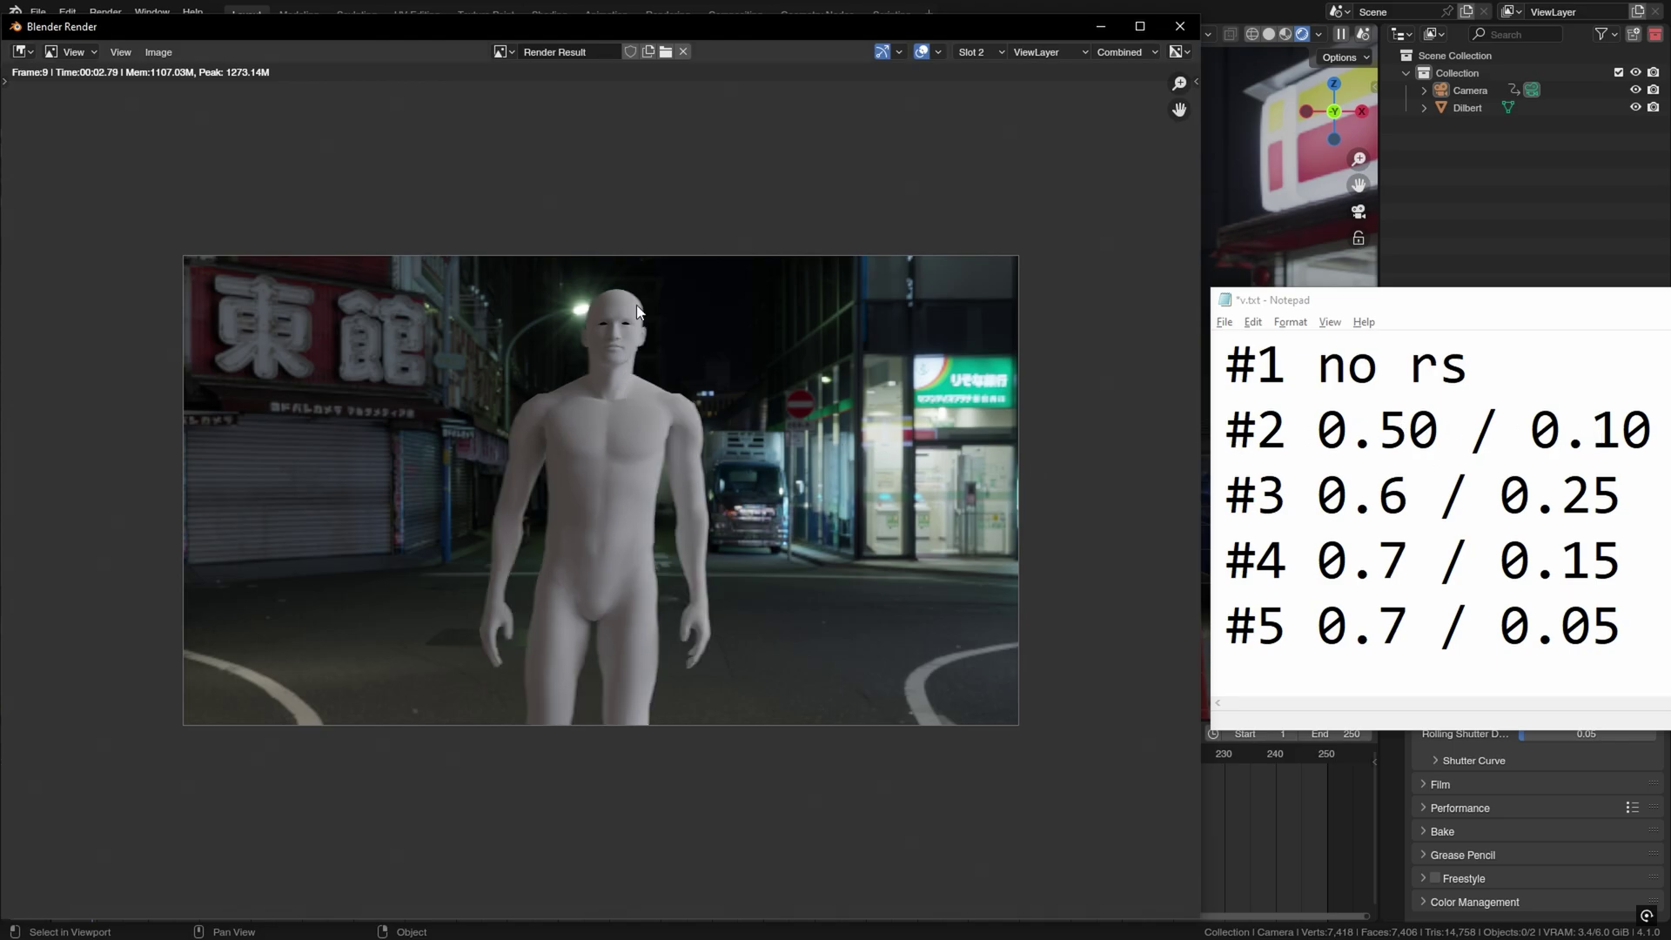
pyautogui.press('j')
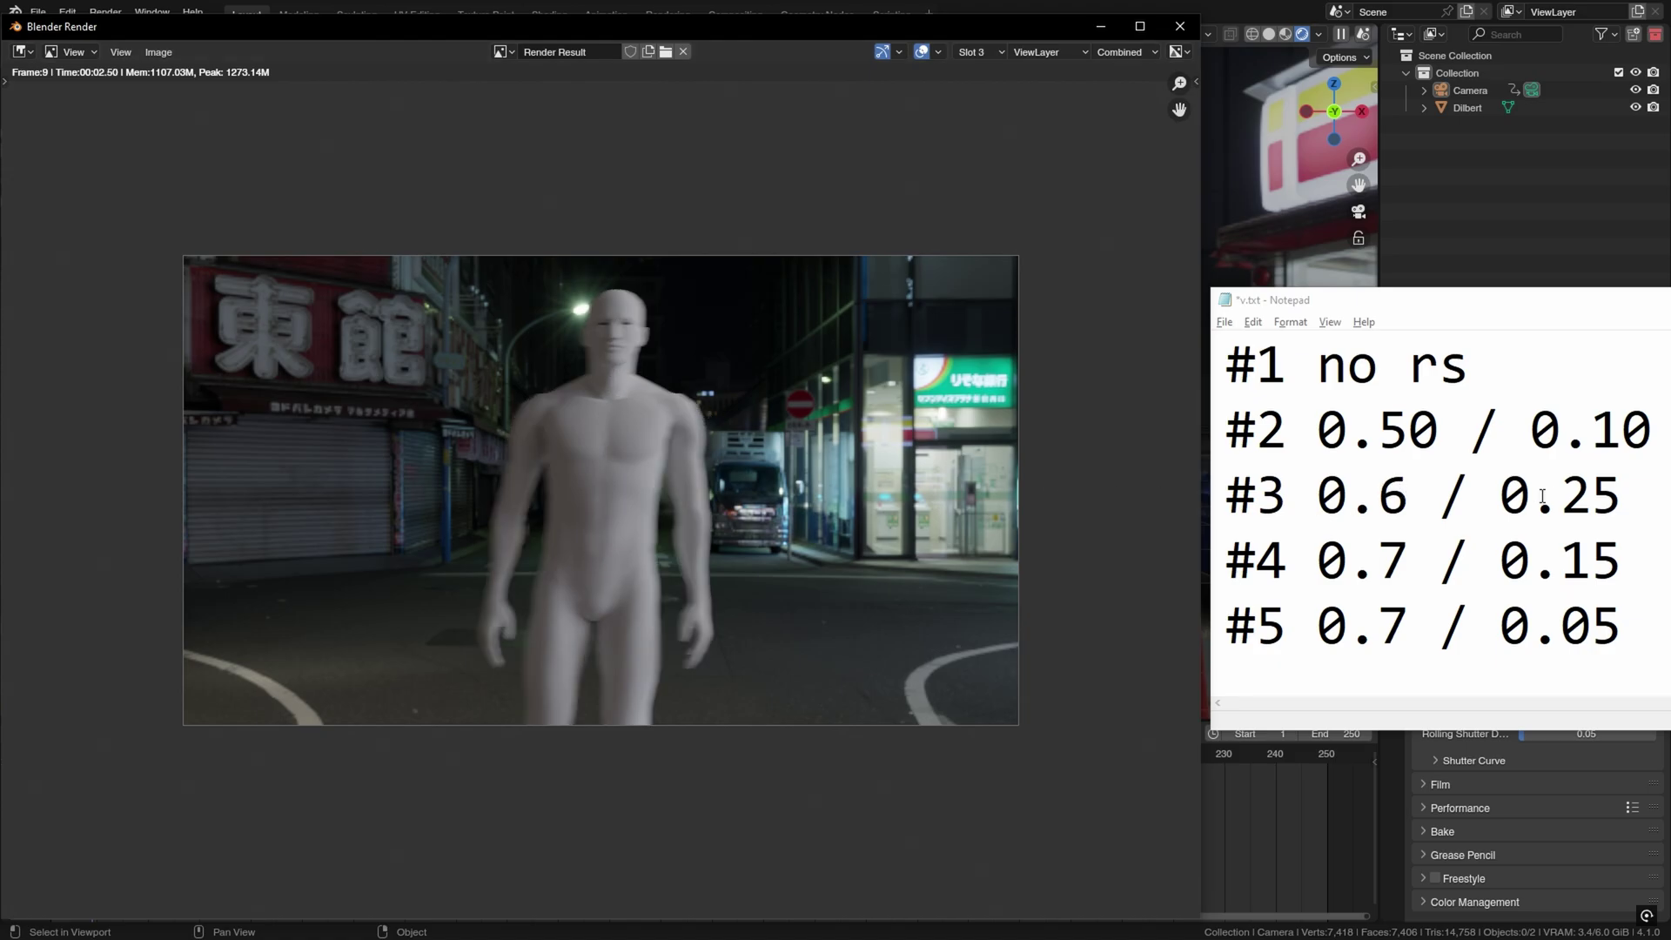
pyautogui.press('j')
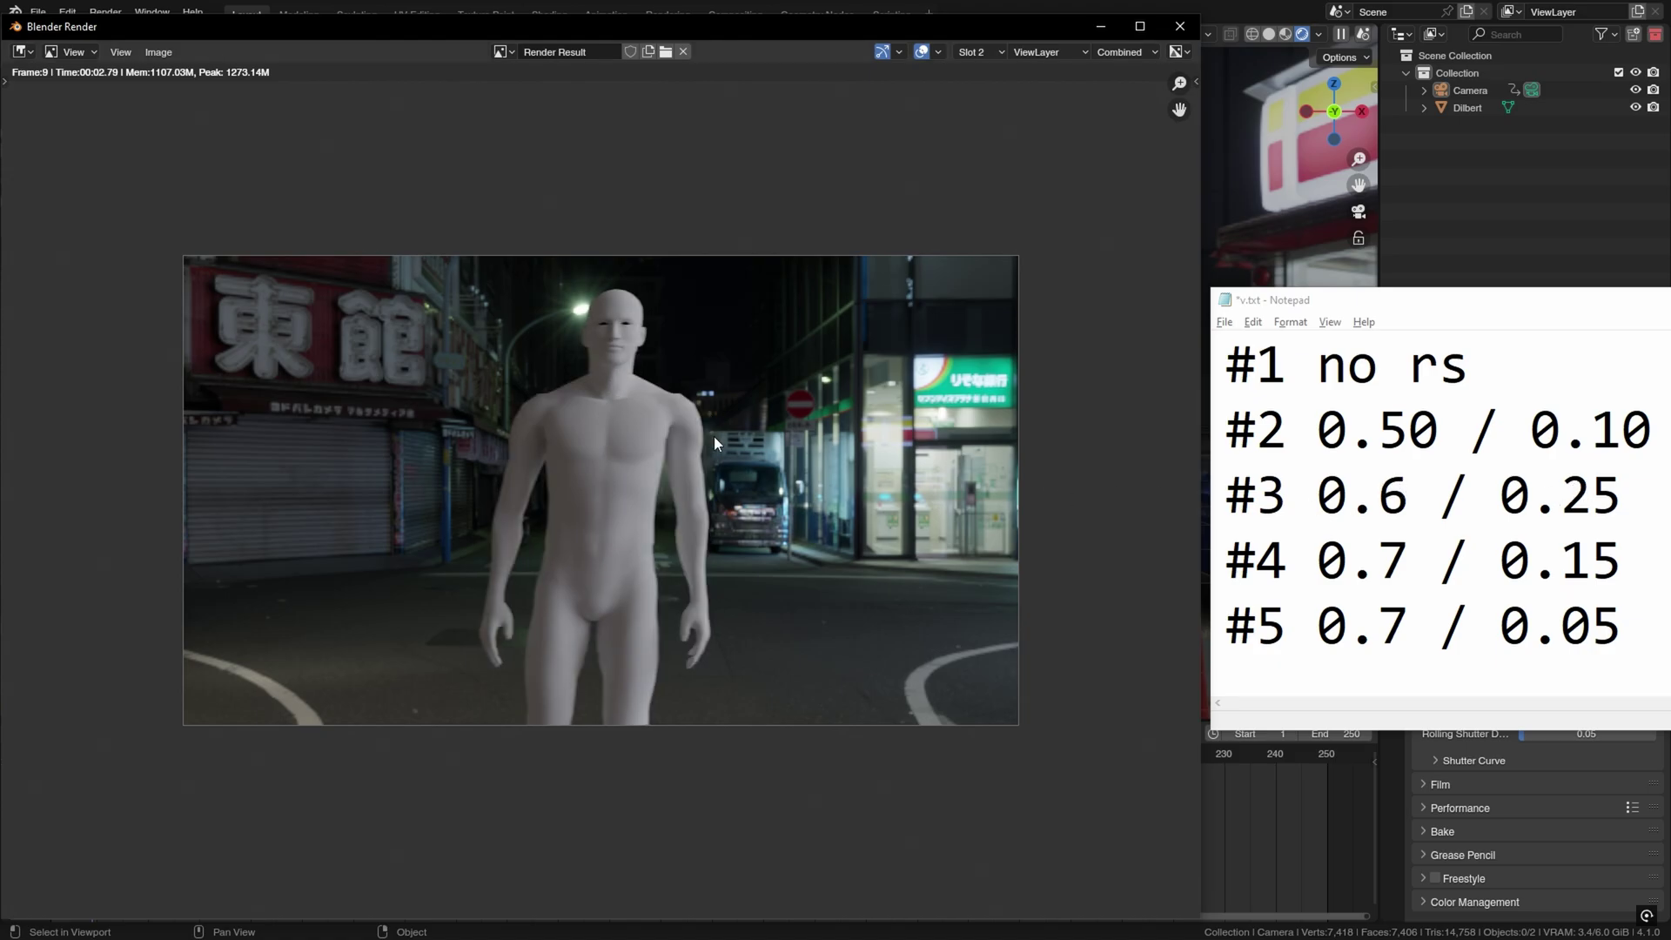
pyautogui.press('j')
pyautogui.press('j')
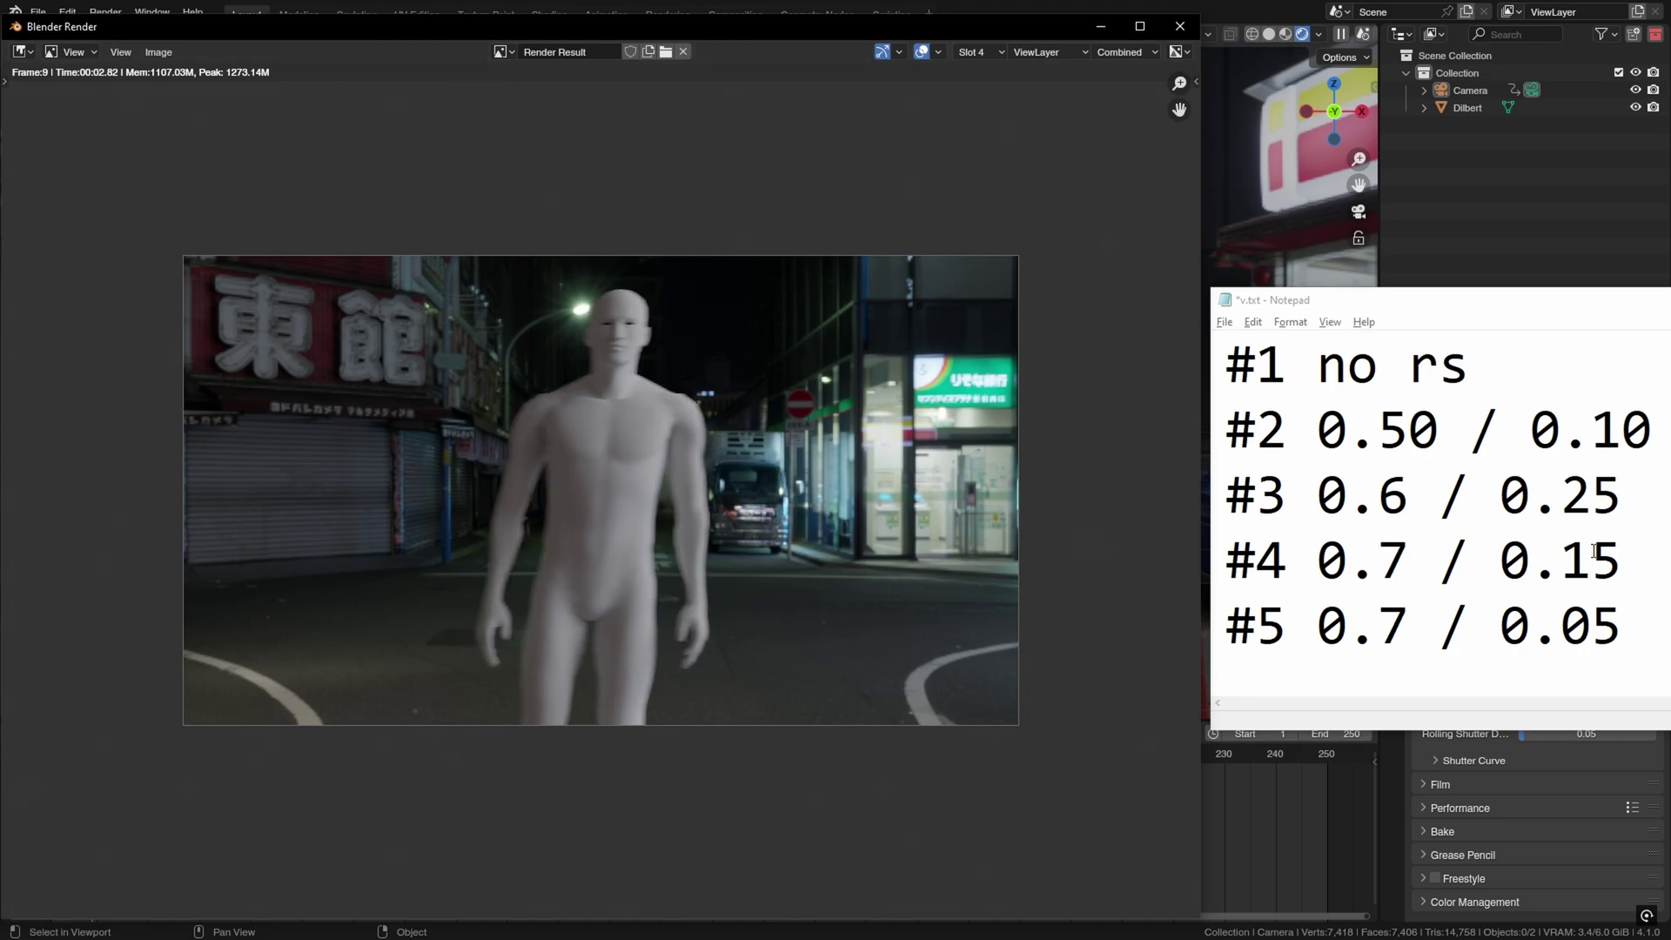
pyautogui.hotkey('alt', 'j')
pyautogui.press('j')
pyautogui.press('j')
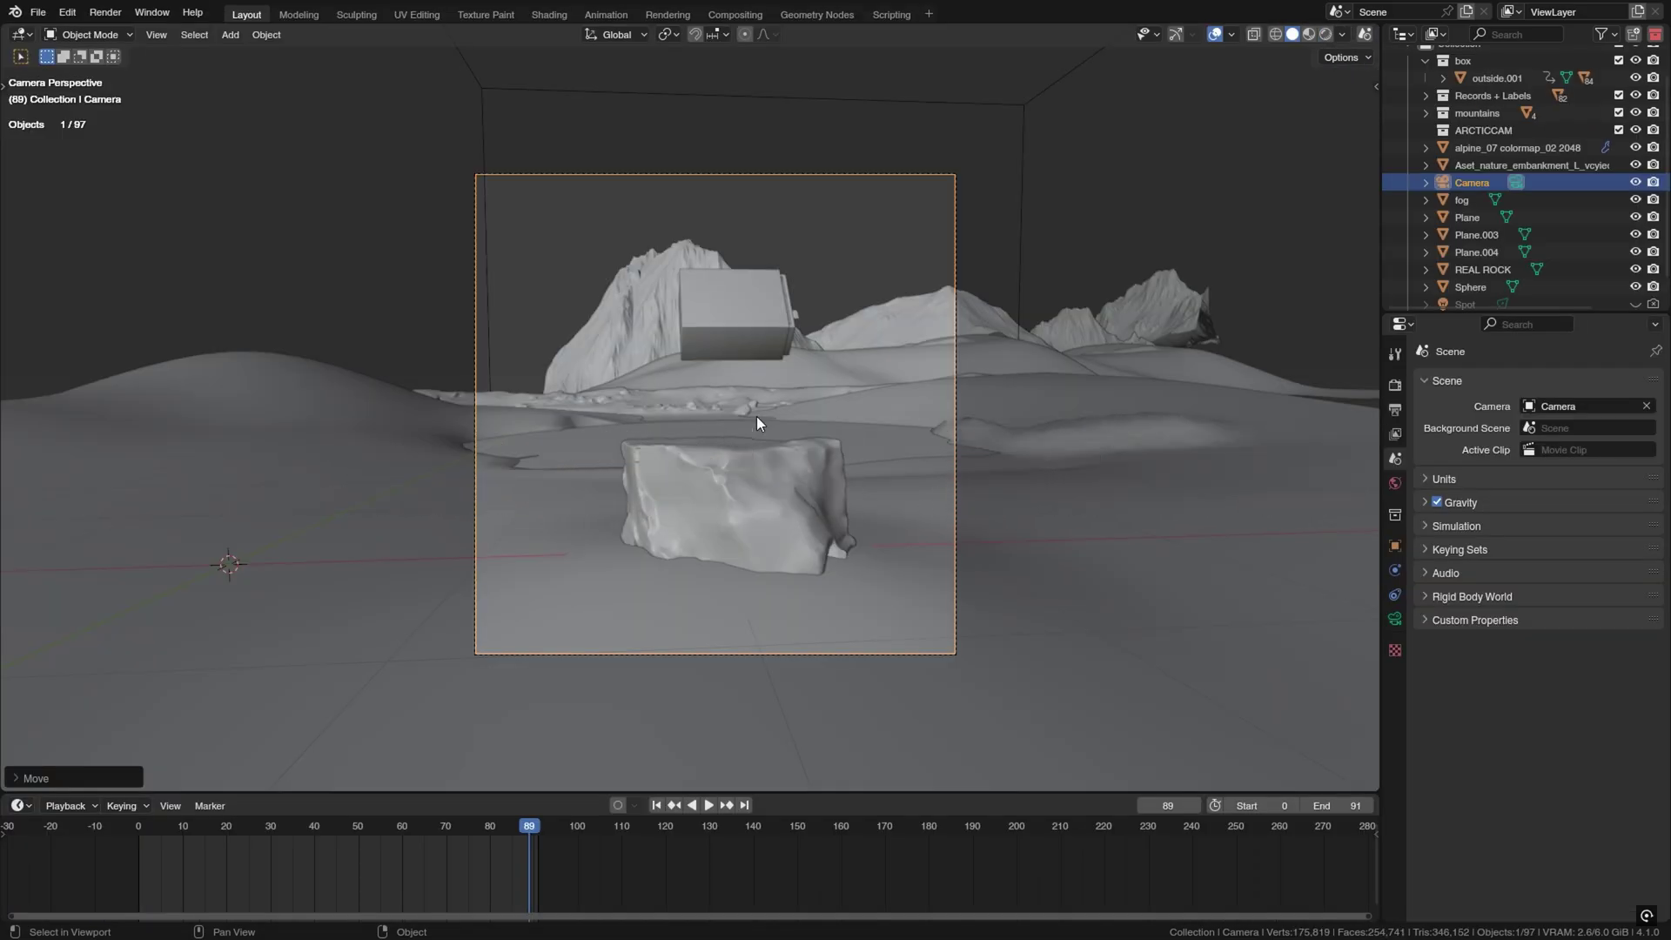
# - Walk the camera left, toward and away from the rock, then undo those moves
pyautogui.hotkey('shift', '`')
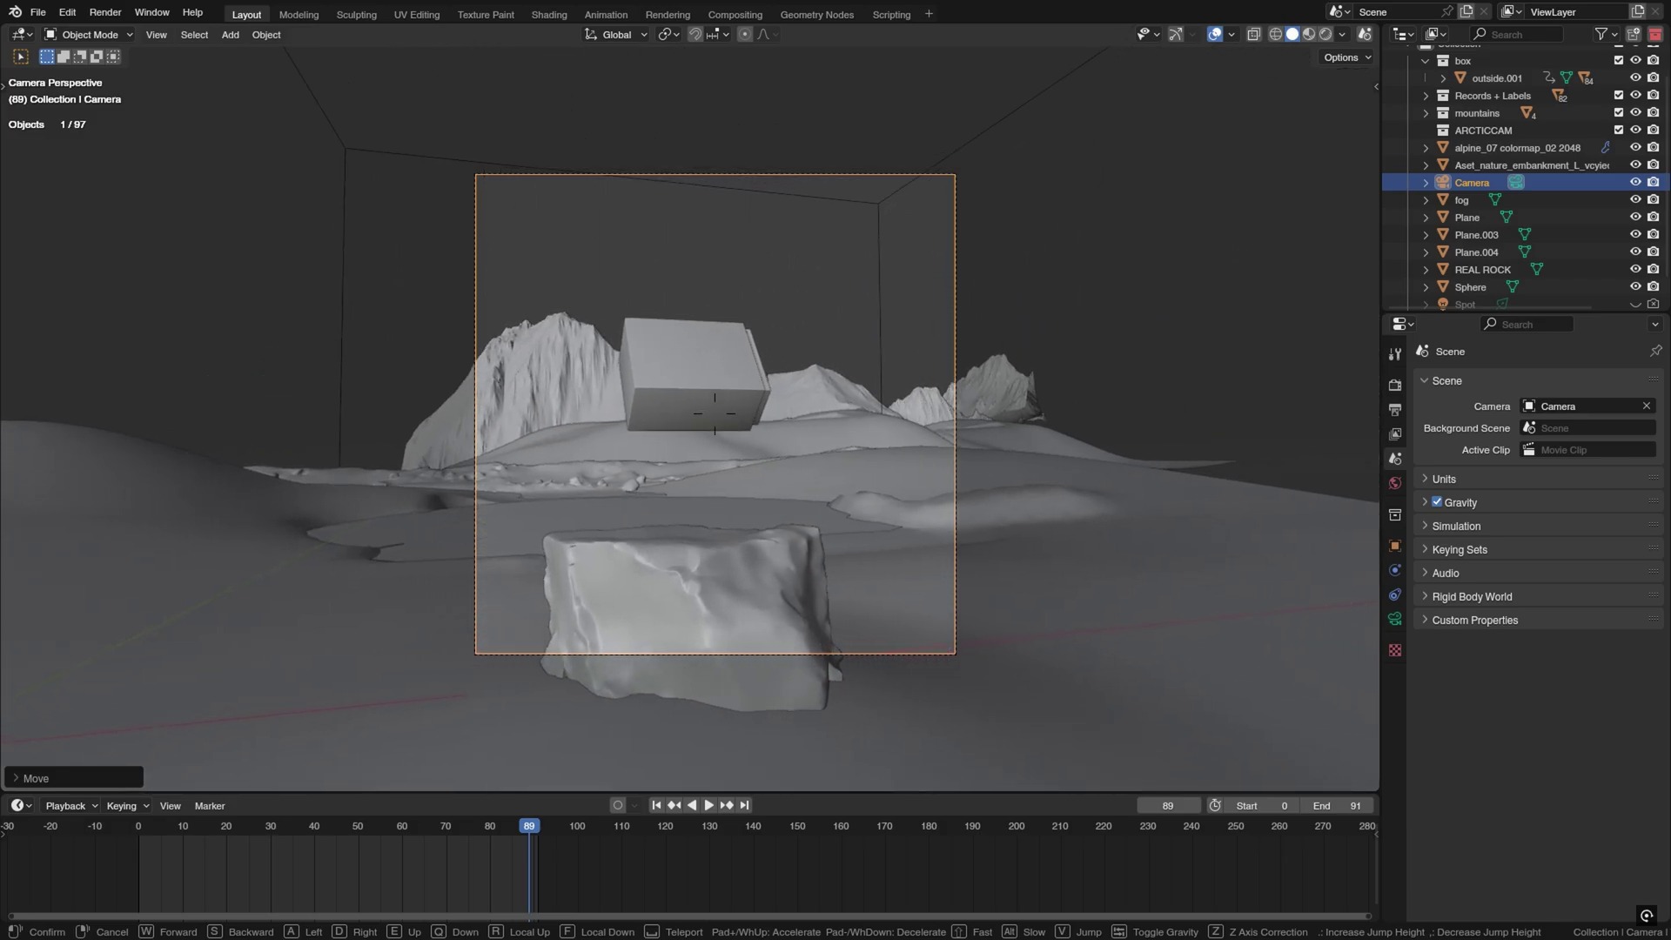
pyautogui.press('d')
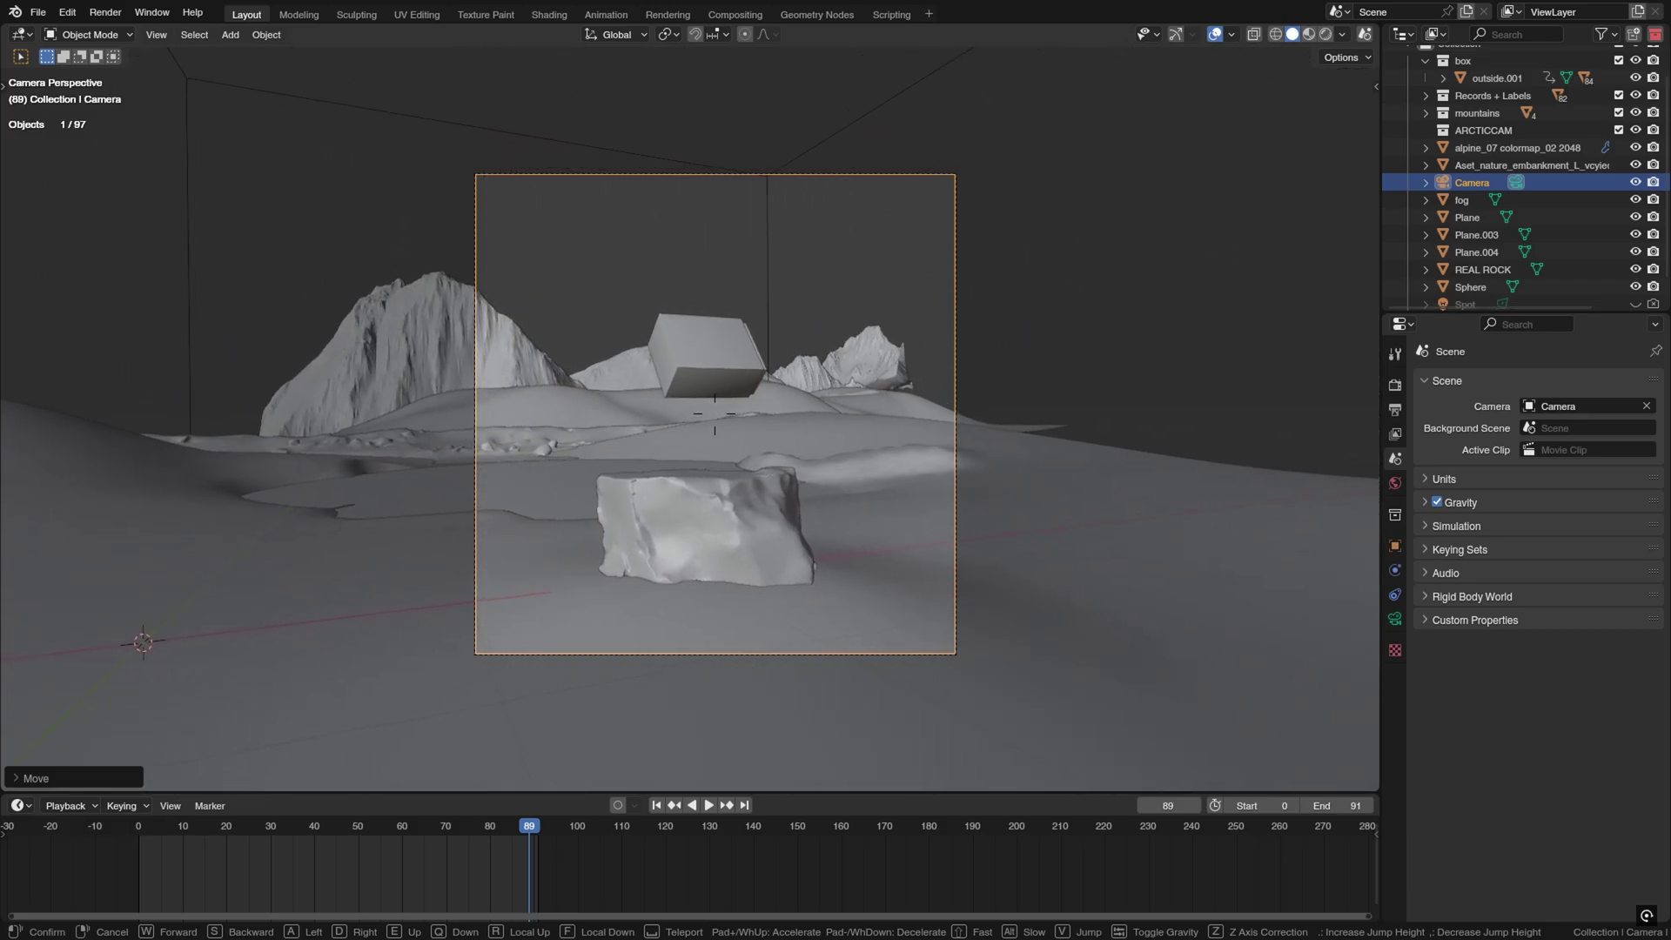
pyautogui.press('w')
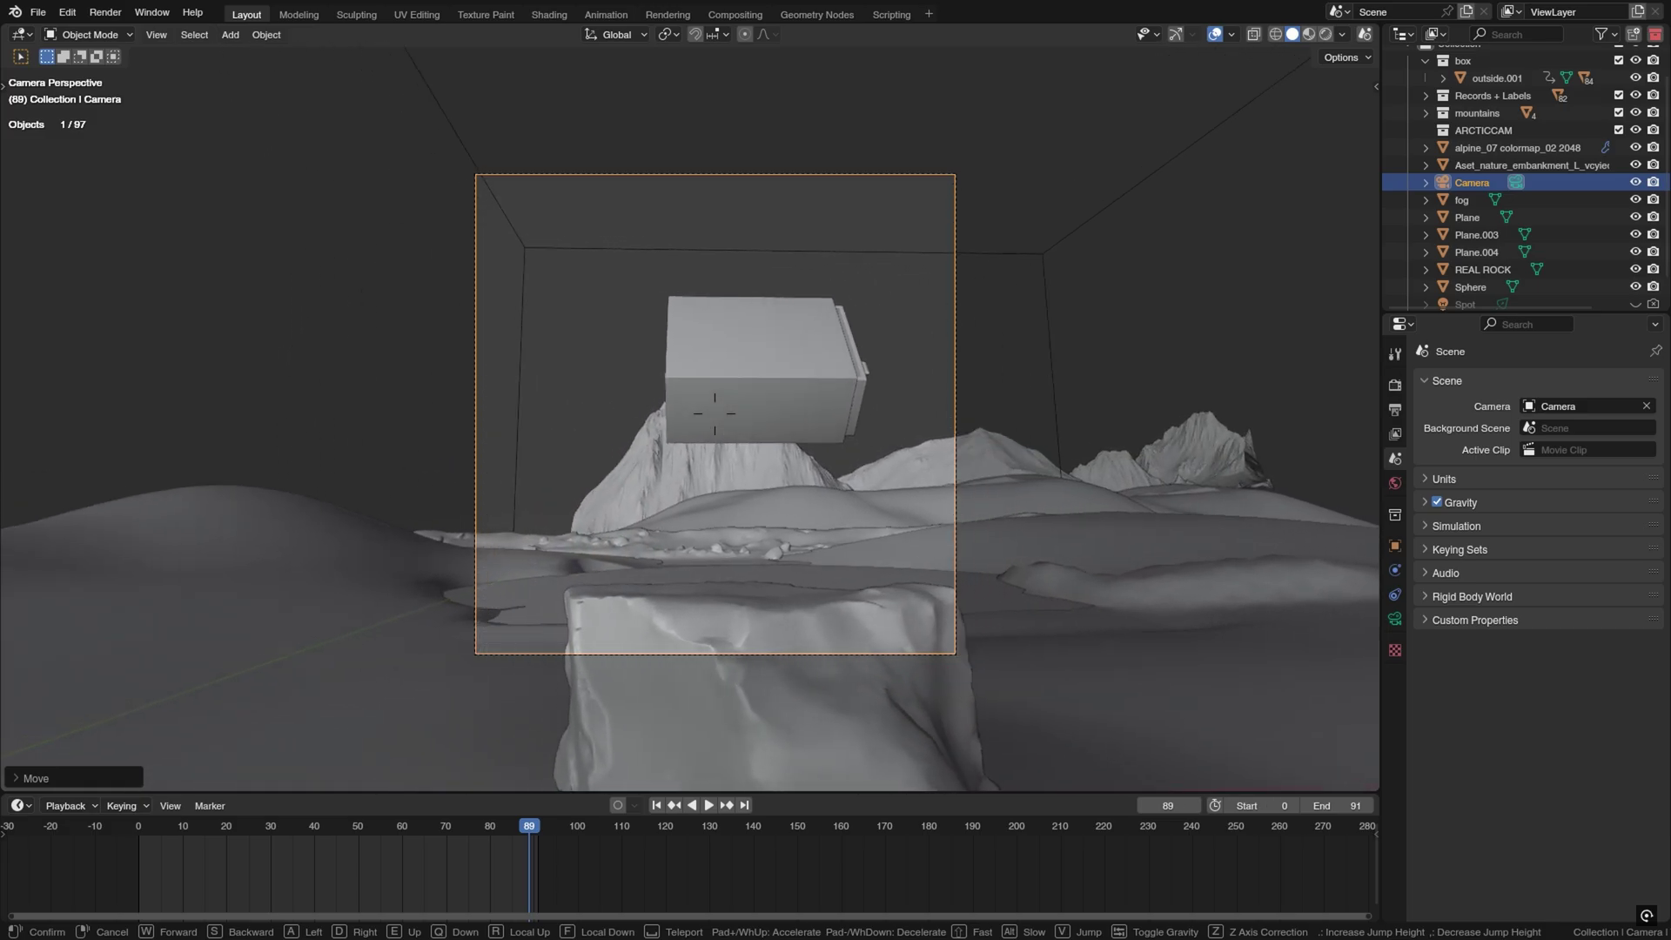
pyautogui.press('s')
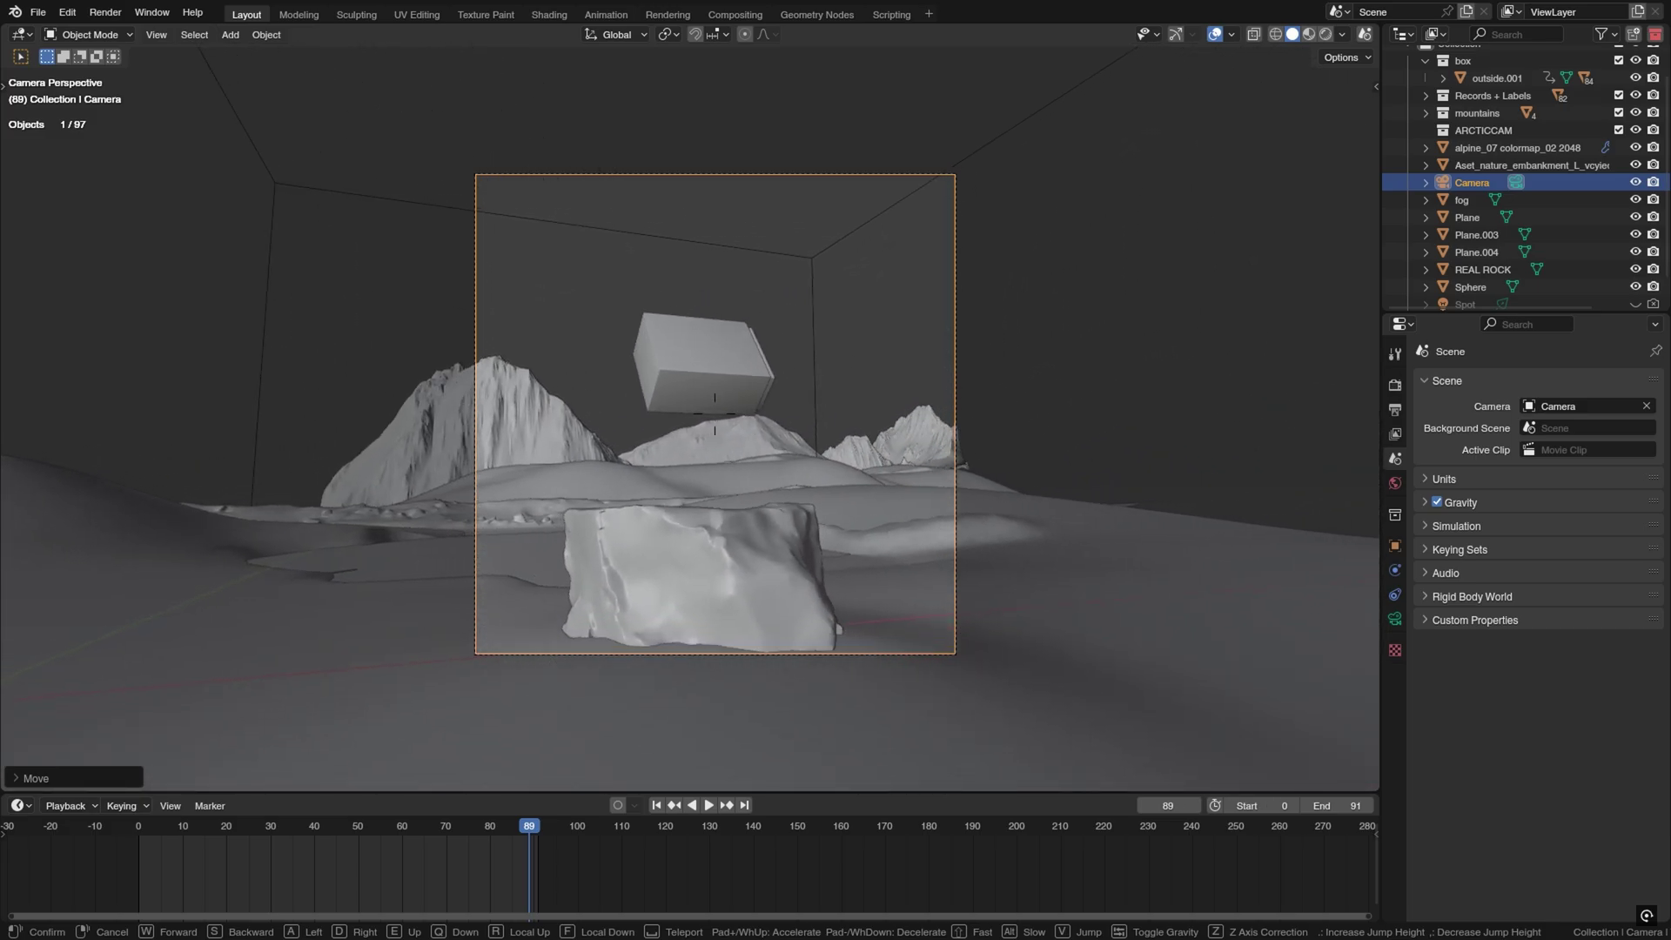
pyautogui.click(800, 432)
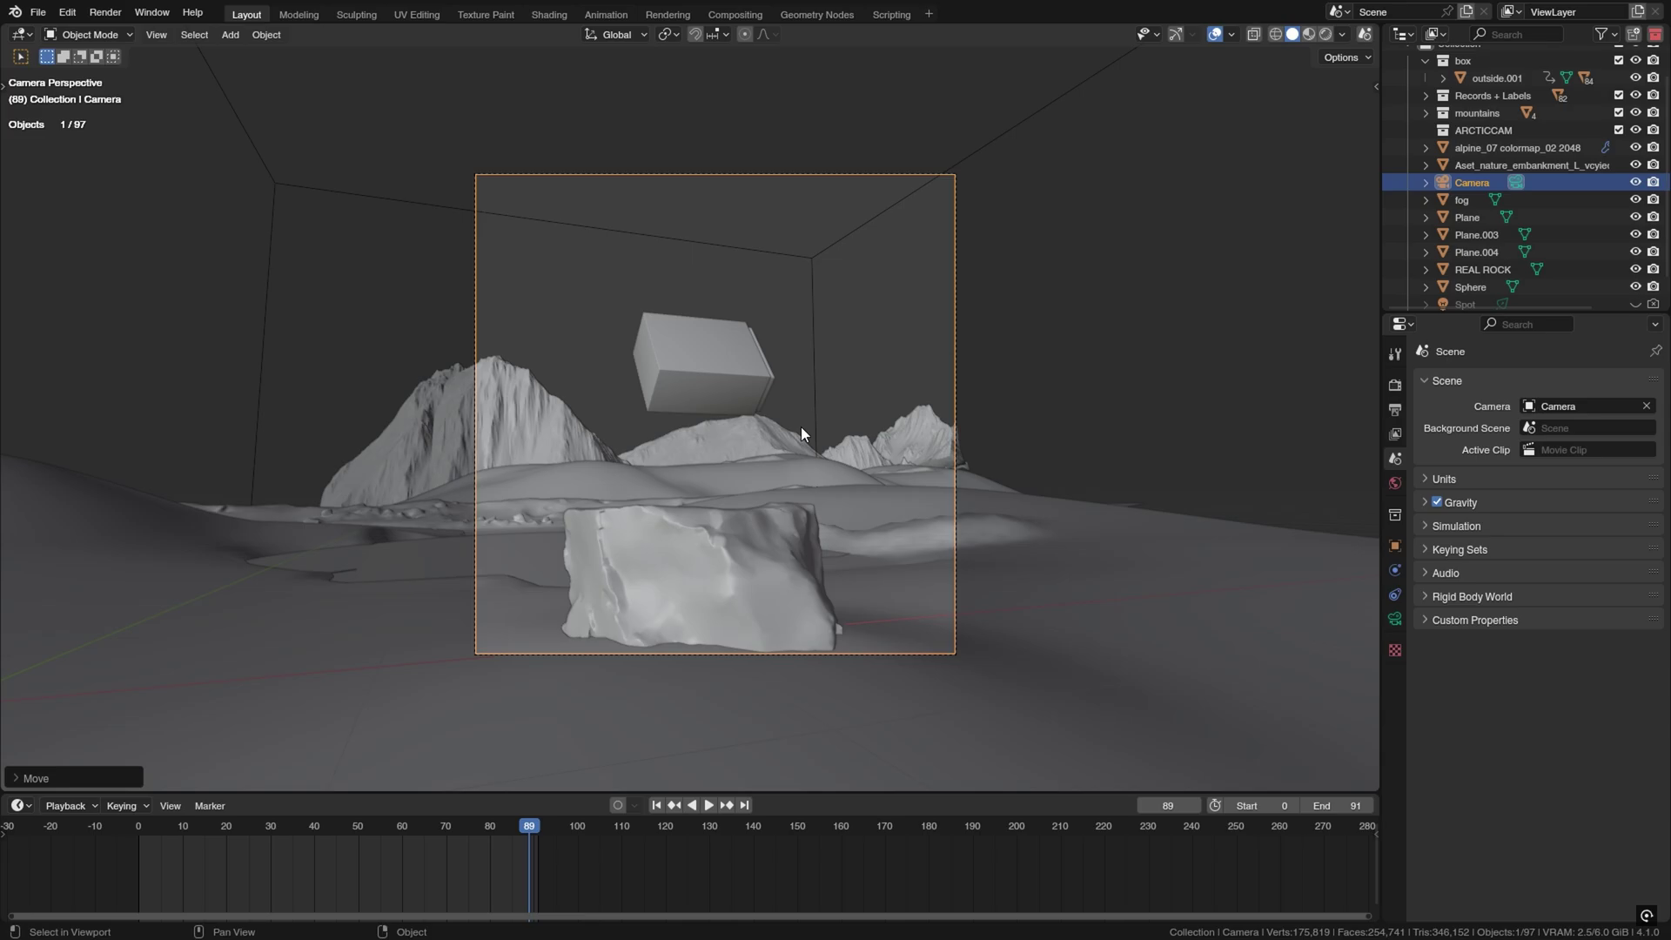
pyautogui.hotkey('ctrl', 'z')
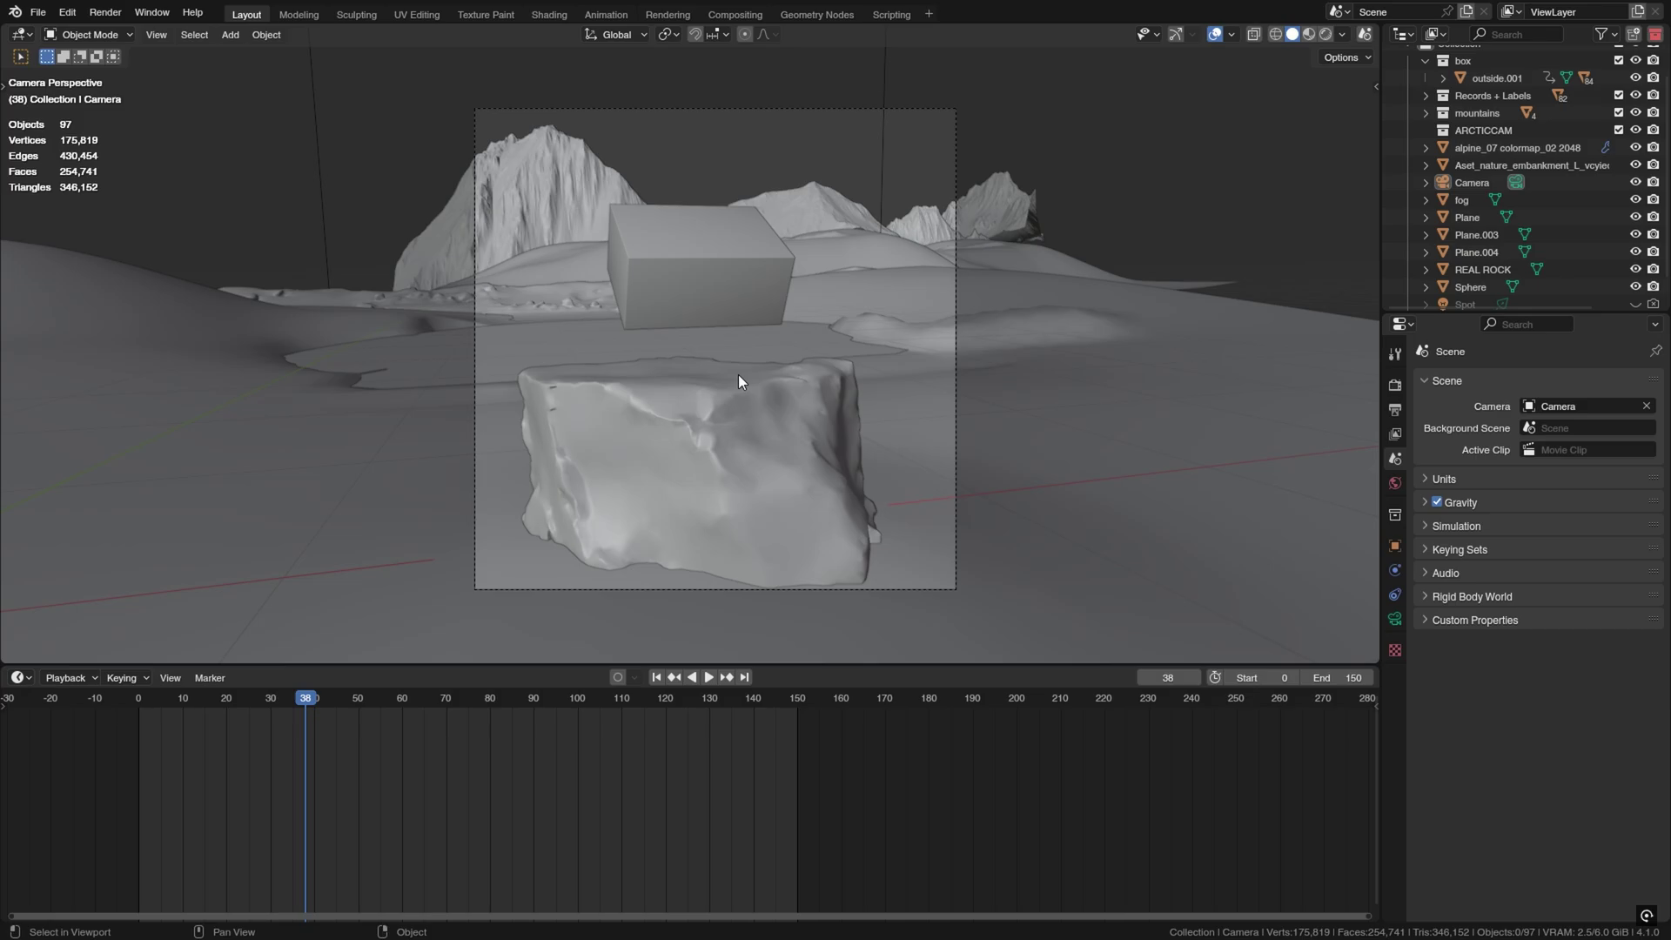
# - Shift all keyframes later in time and set the animation end frame to 210
pyautogui.press('a')
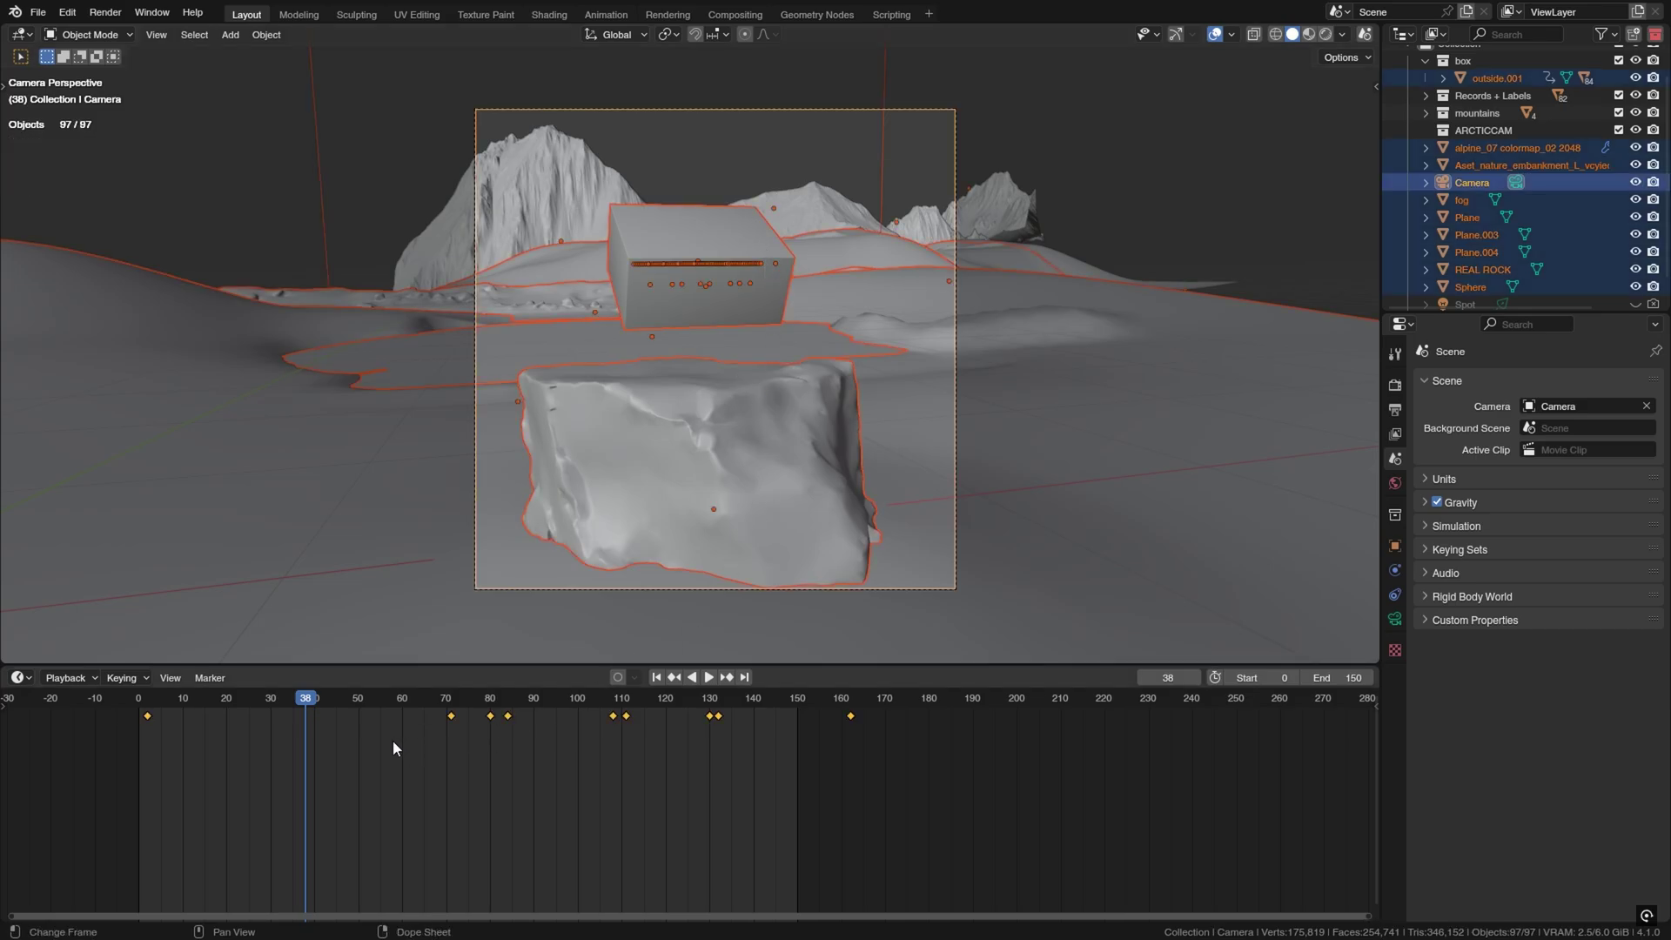
pyautogui.press('g')
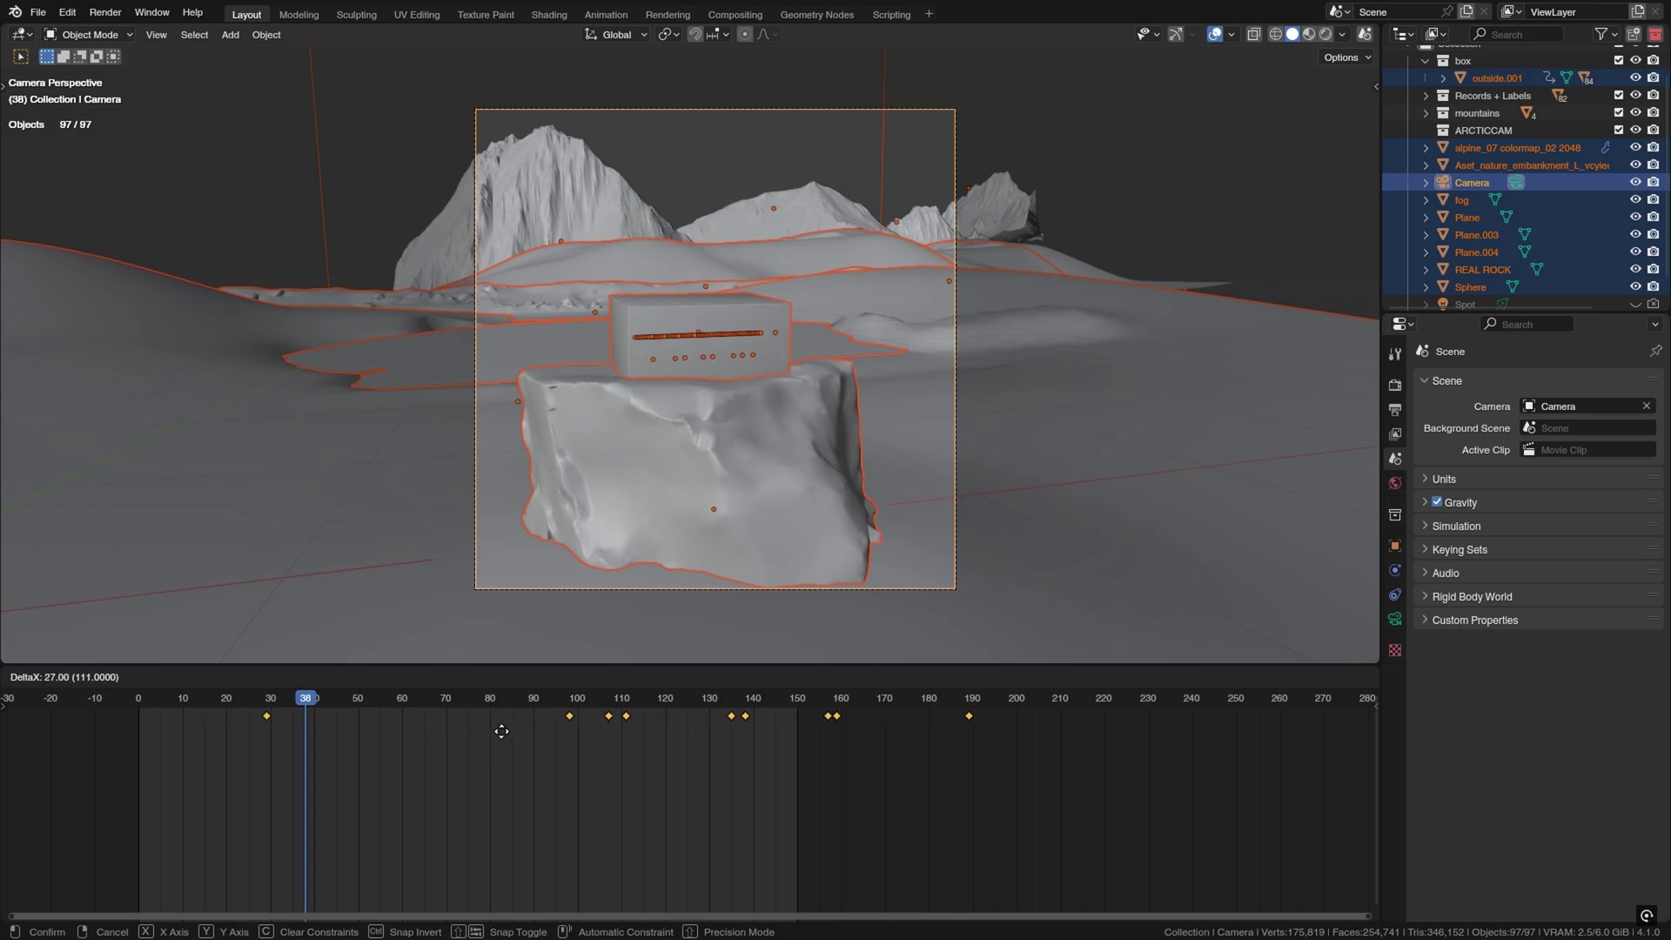
pyautogui.click(591, 731)
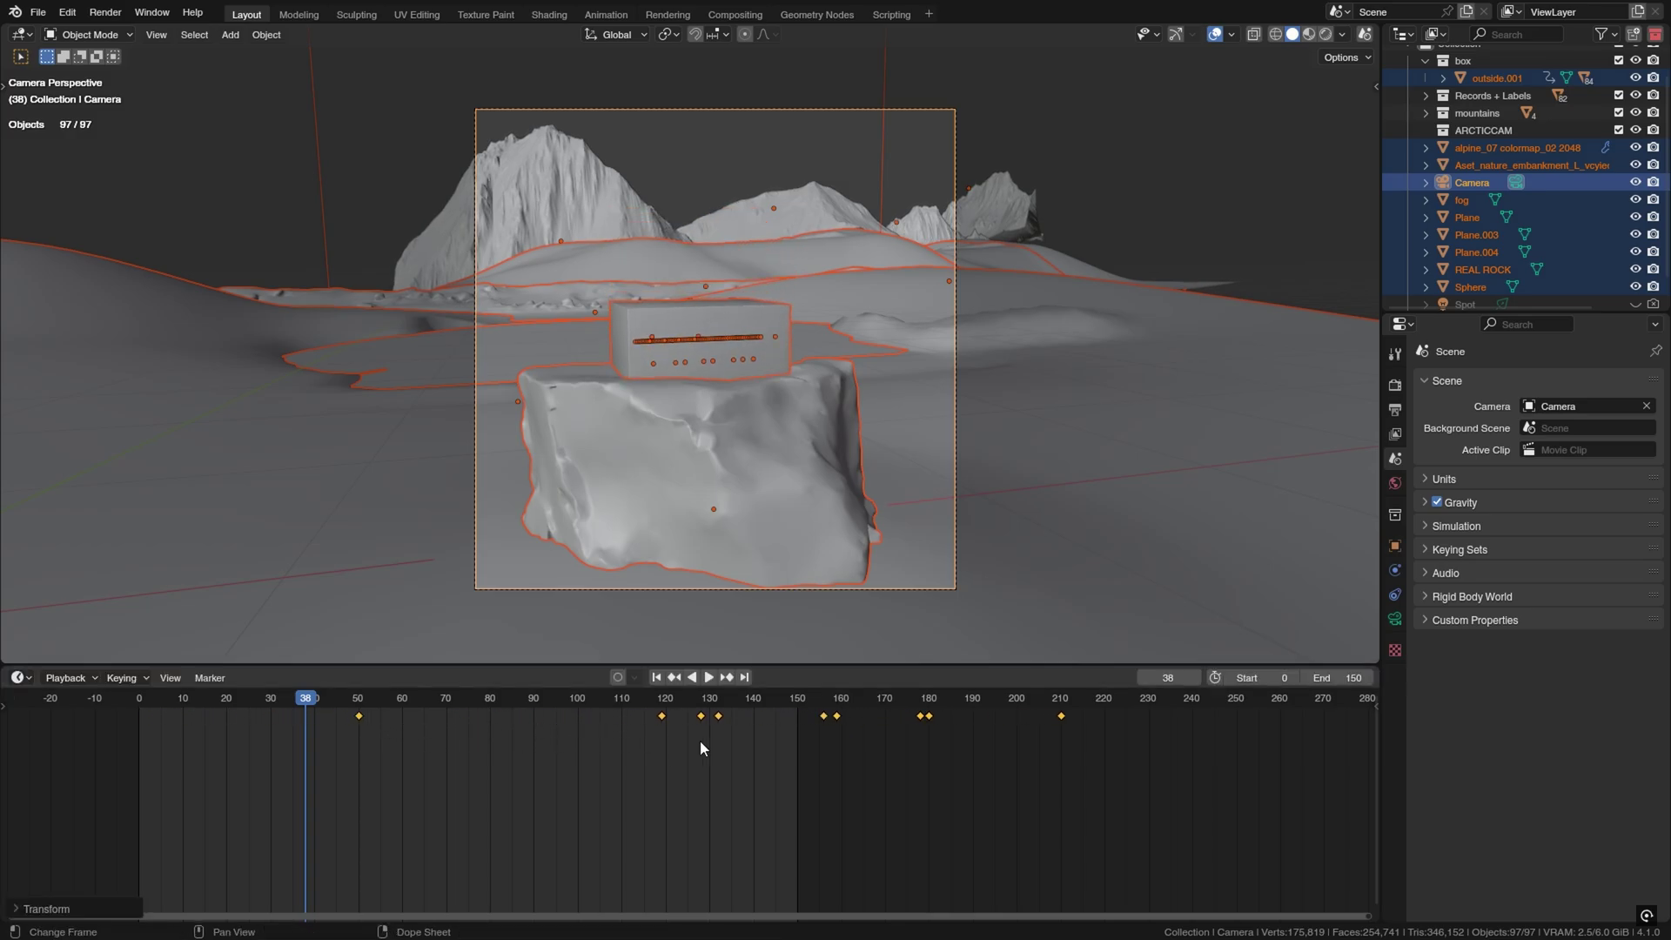
pyautogui.click(1345, 678)
pyautogui.write('210')
pyautogui.press('Return')
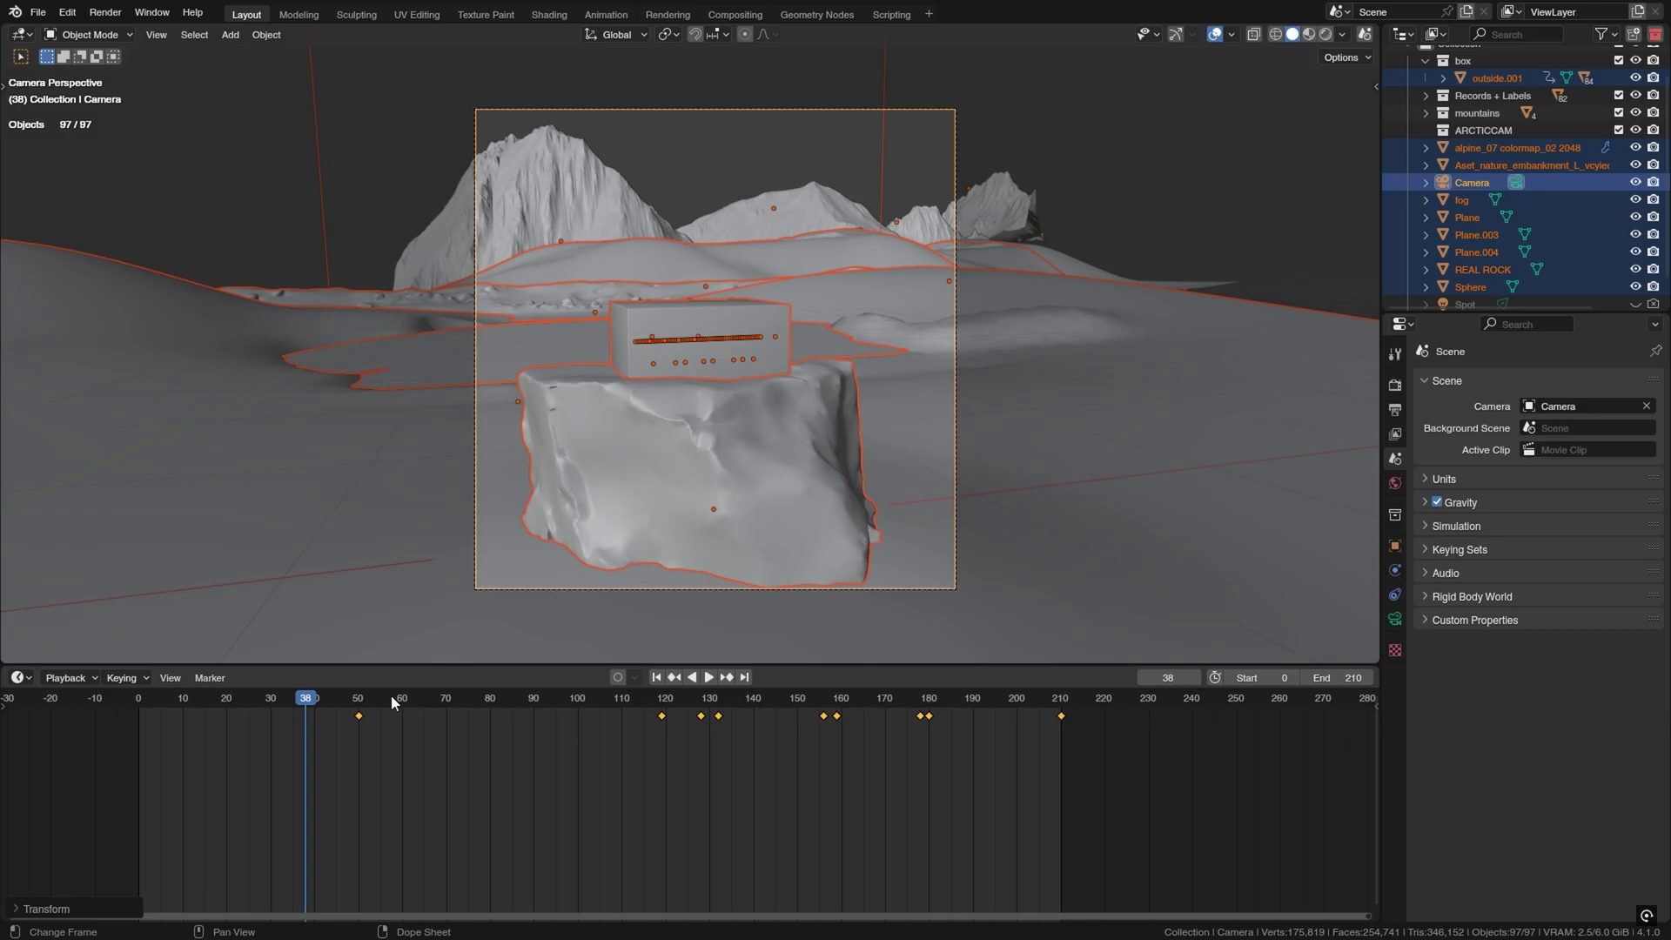
# - From frame 0, auto-key the camera flying forward past the rock toward the box during playback
pyautogui.hotkey('shift', 'Left')
pyautogui.click(551, 572)
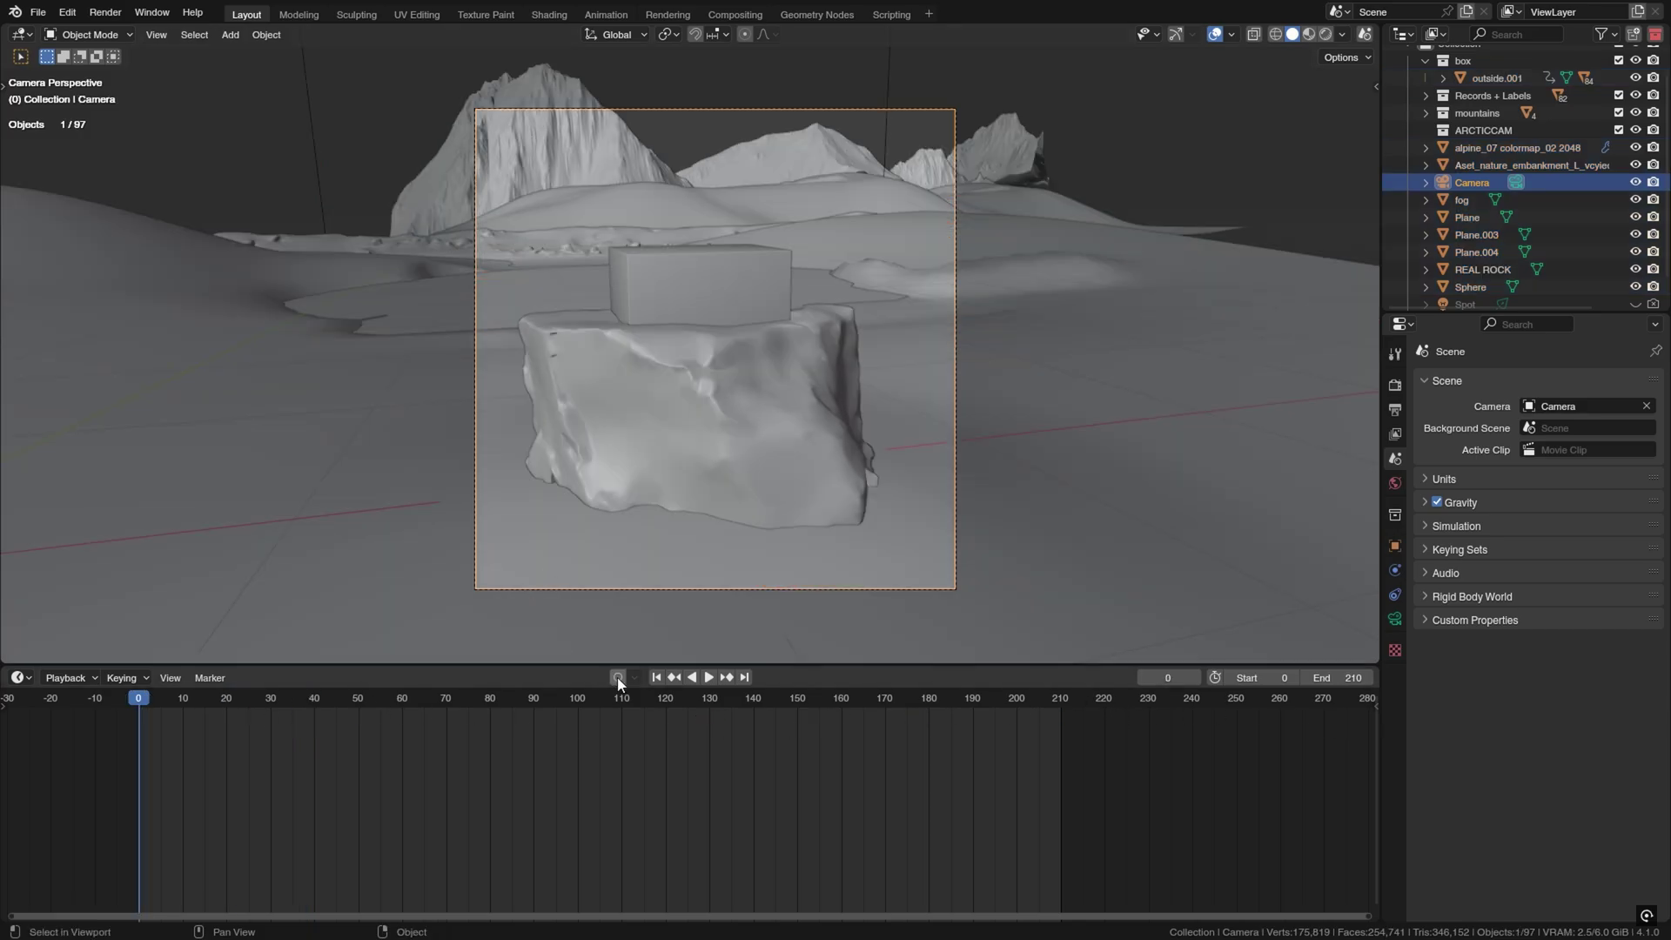
pyautogui.click(618, 677)
pyautogui.click(709, 678)
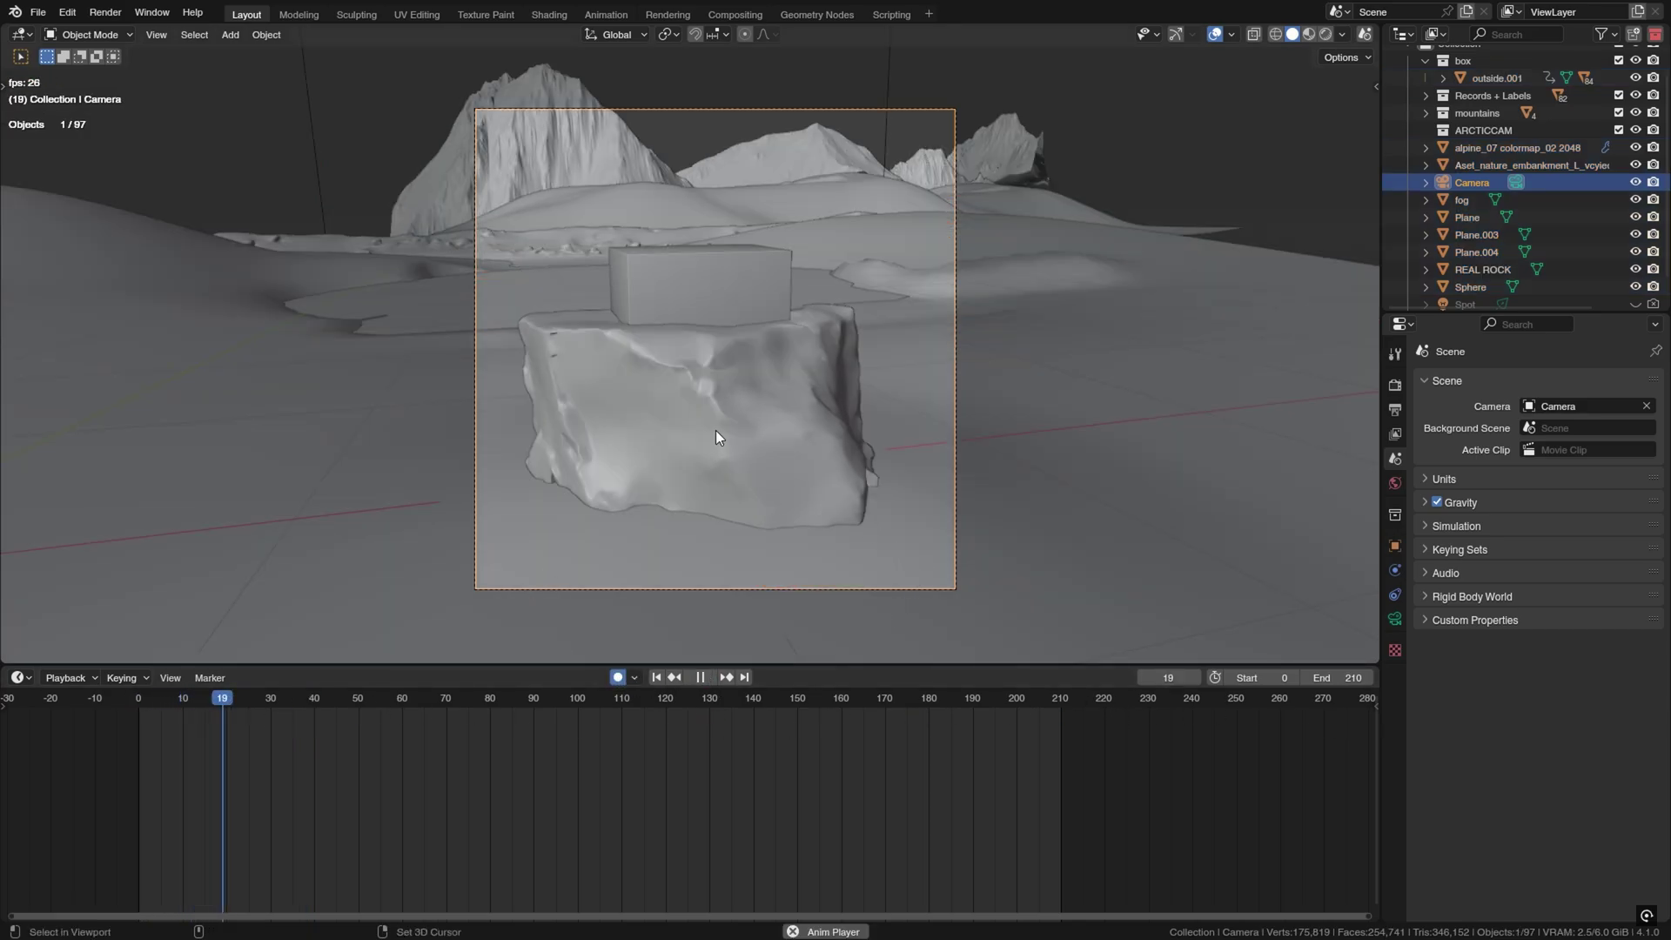
pyautogui.hotkey('shift', '`')
pyautogui.press('w')
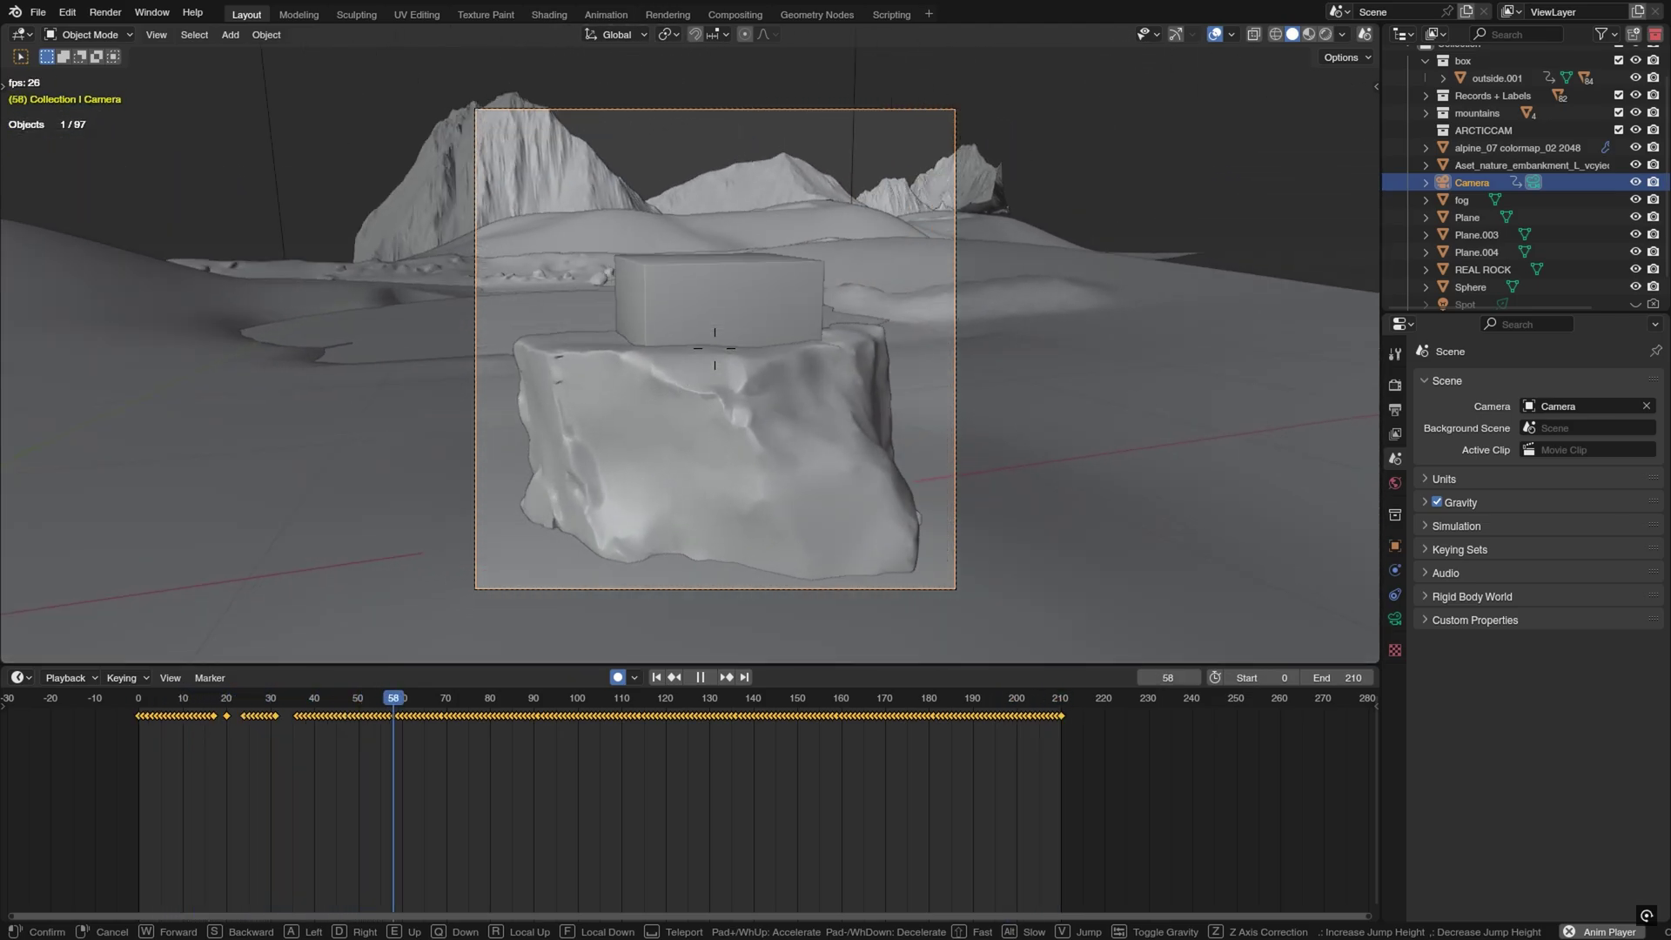
pyautogui.click(716, 430)
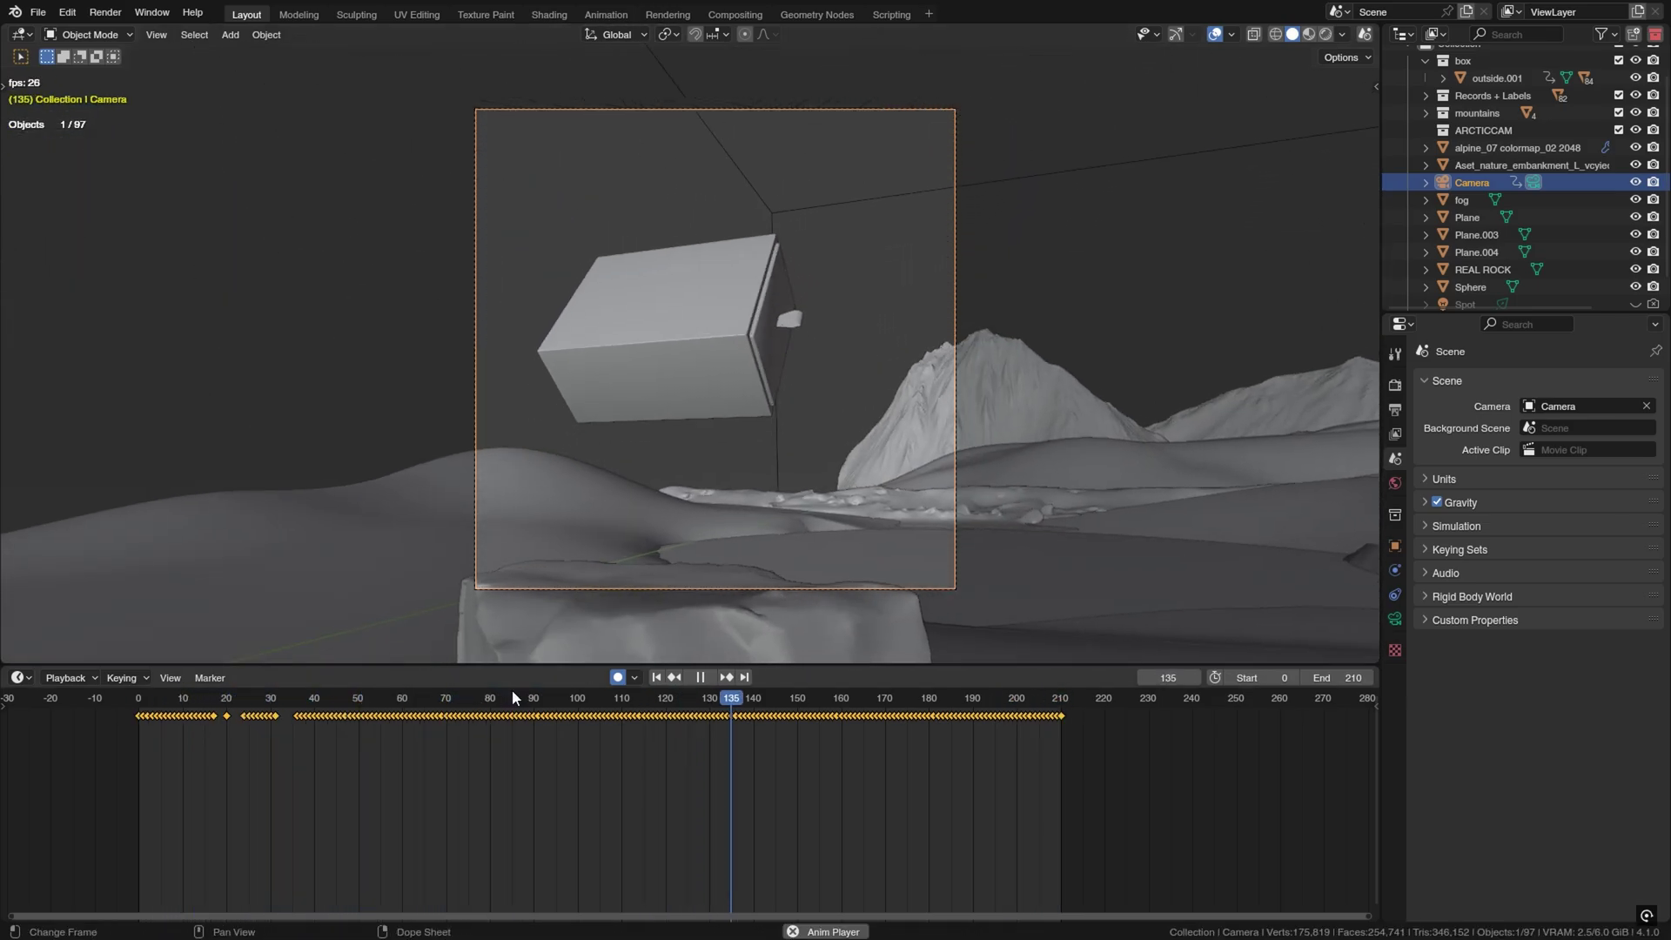
pyautogui.press('space')
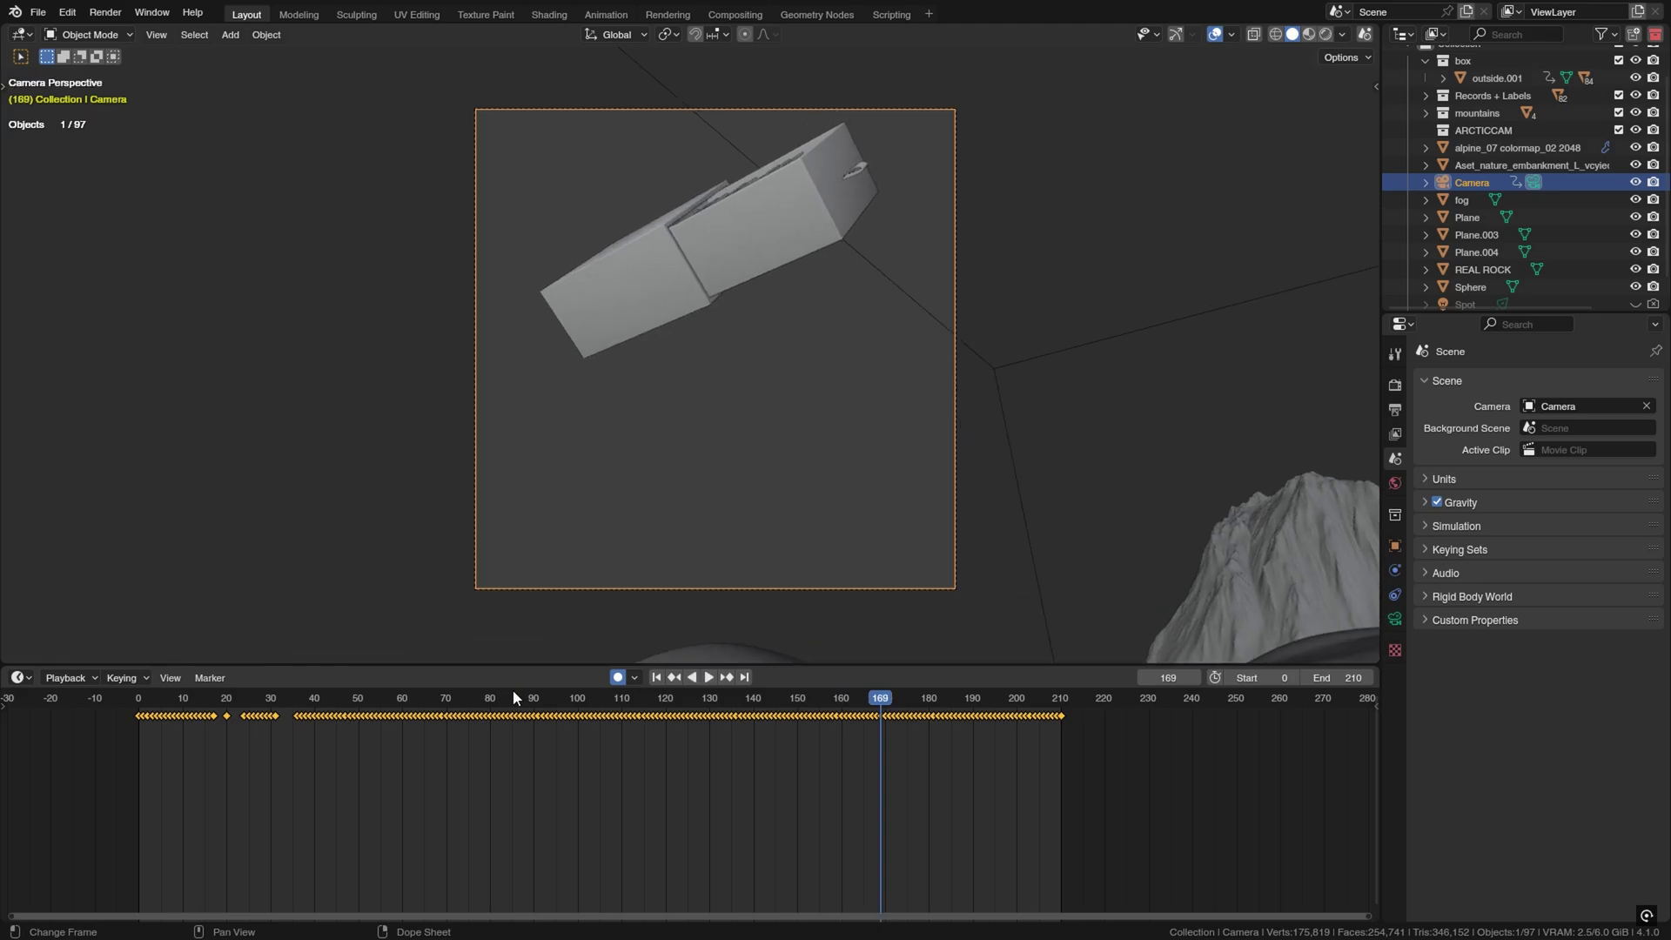
# - Show the fly-through's curves in a Graph Editor, zoomed out, and replay from the start
pyautogui.click(19, 677)
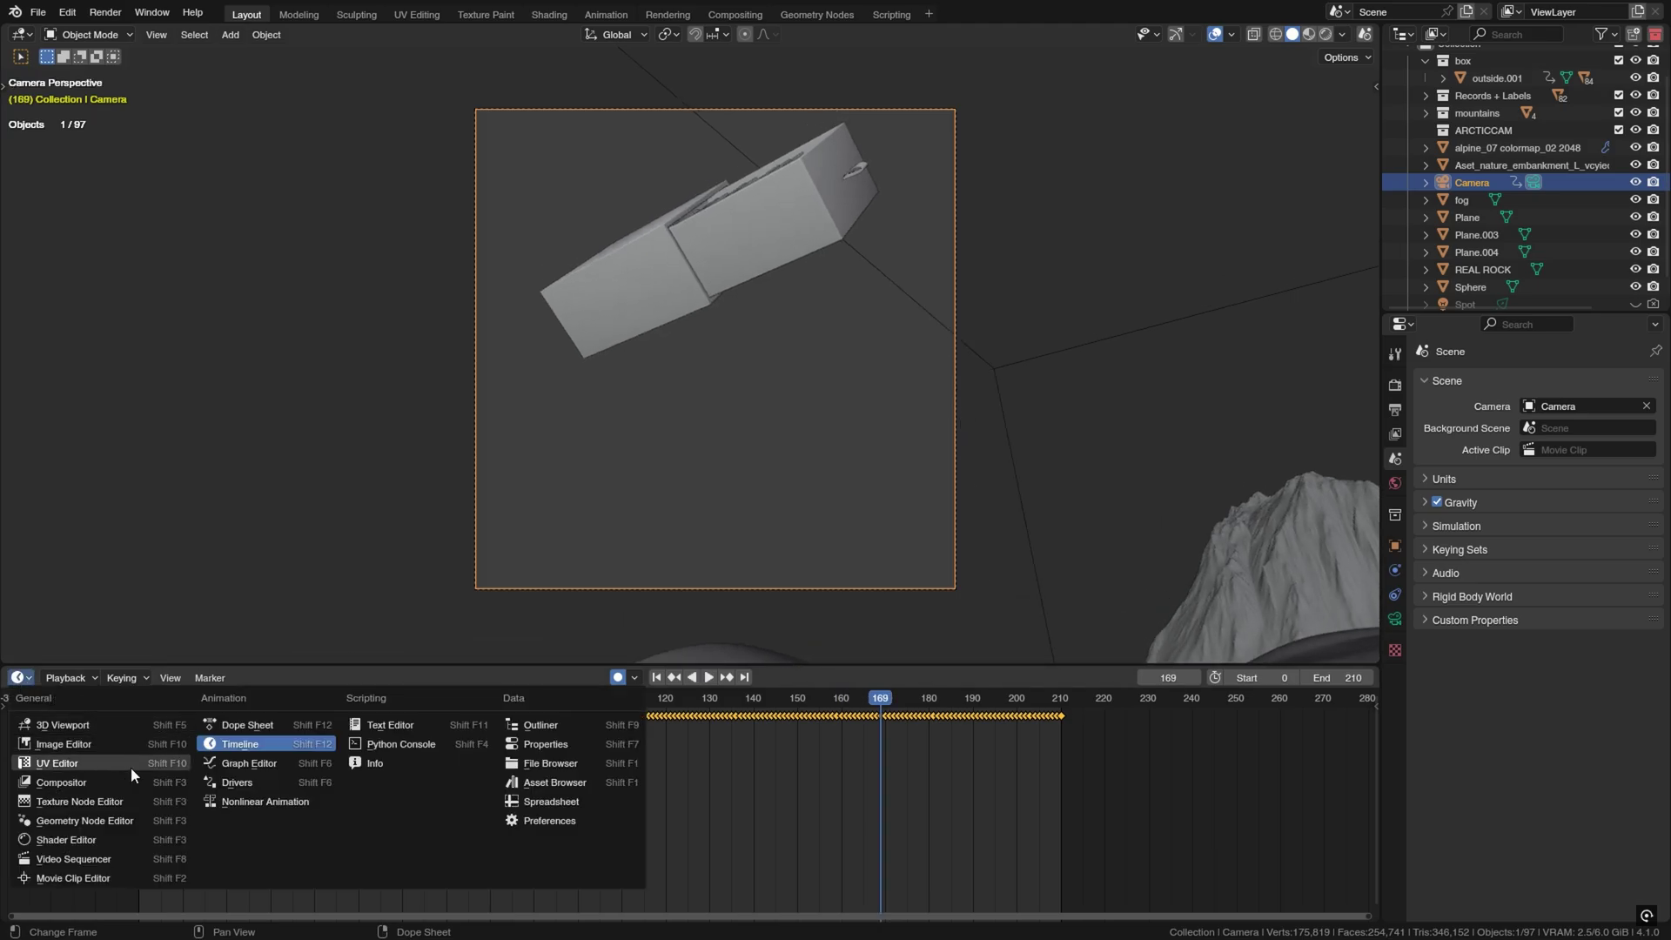
pyautogui.click(249, 763)
pyautogui.scroll(-5, 609, 778)
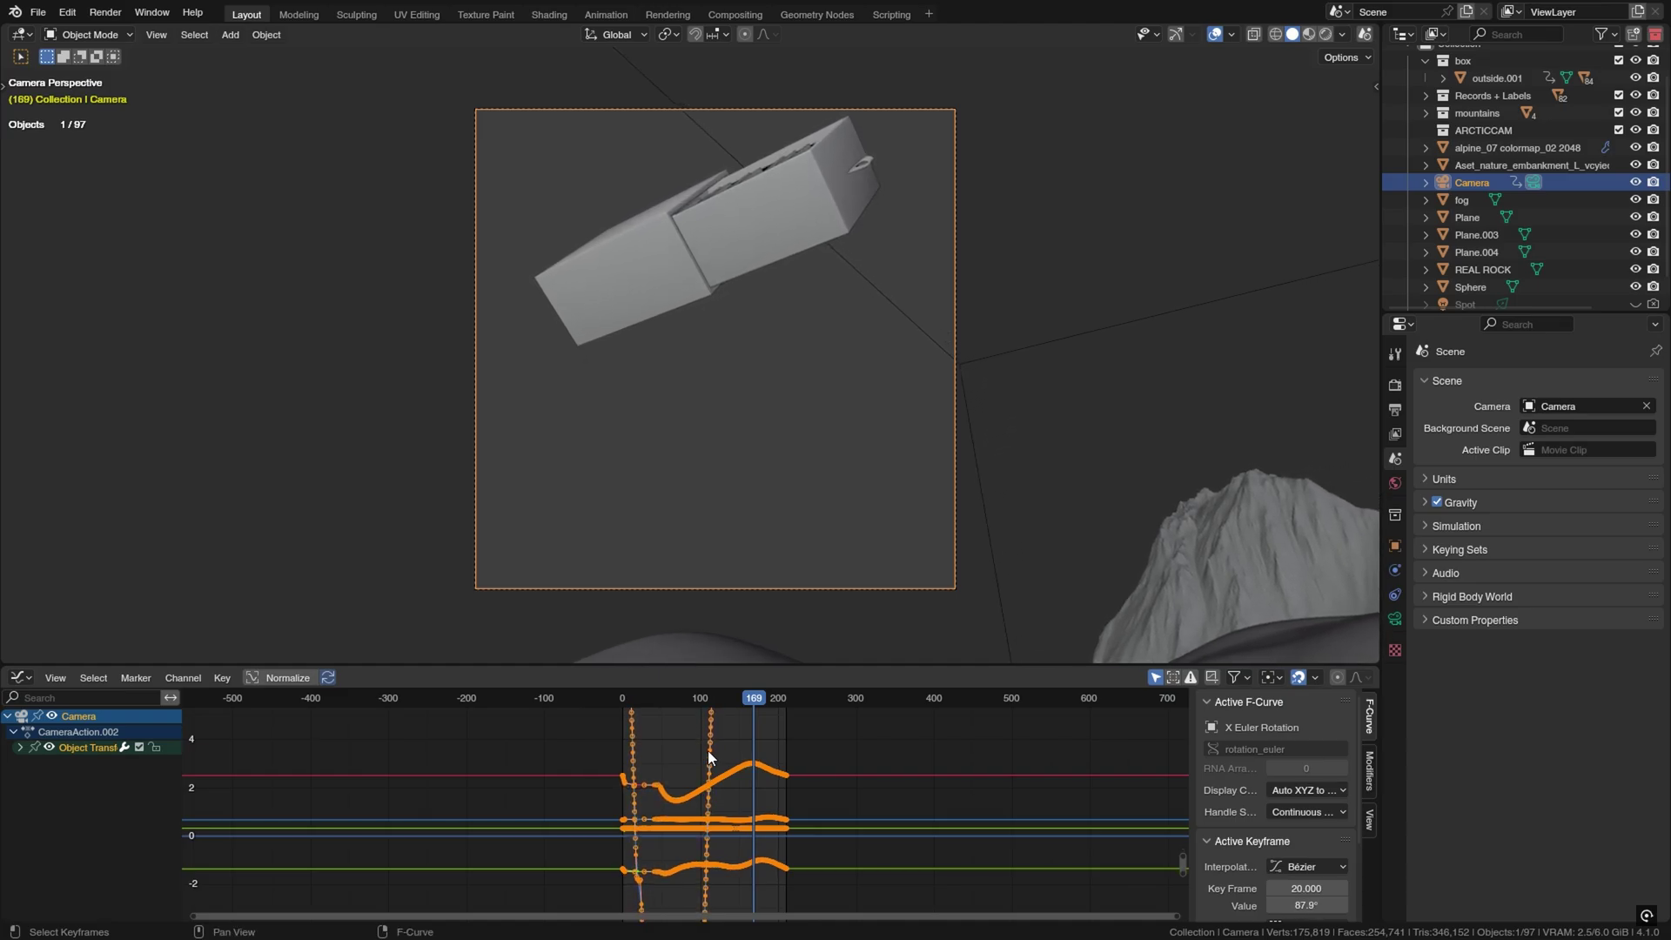
pyautogui.moveTo(656, 696); pyautogui.dragTo(604, 702)
pyautogui.press('space')
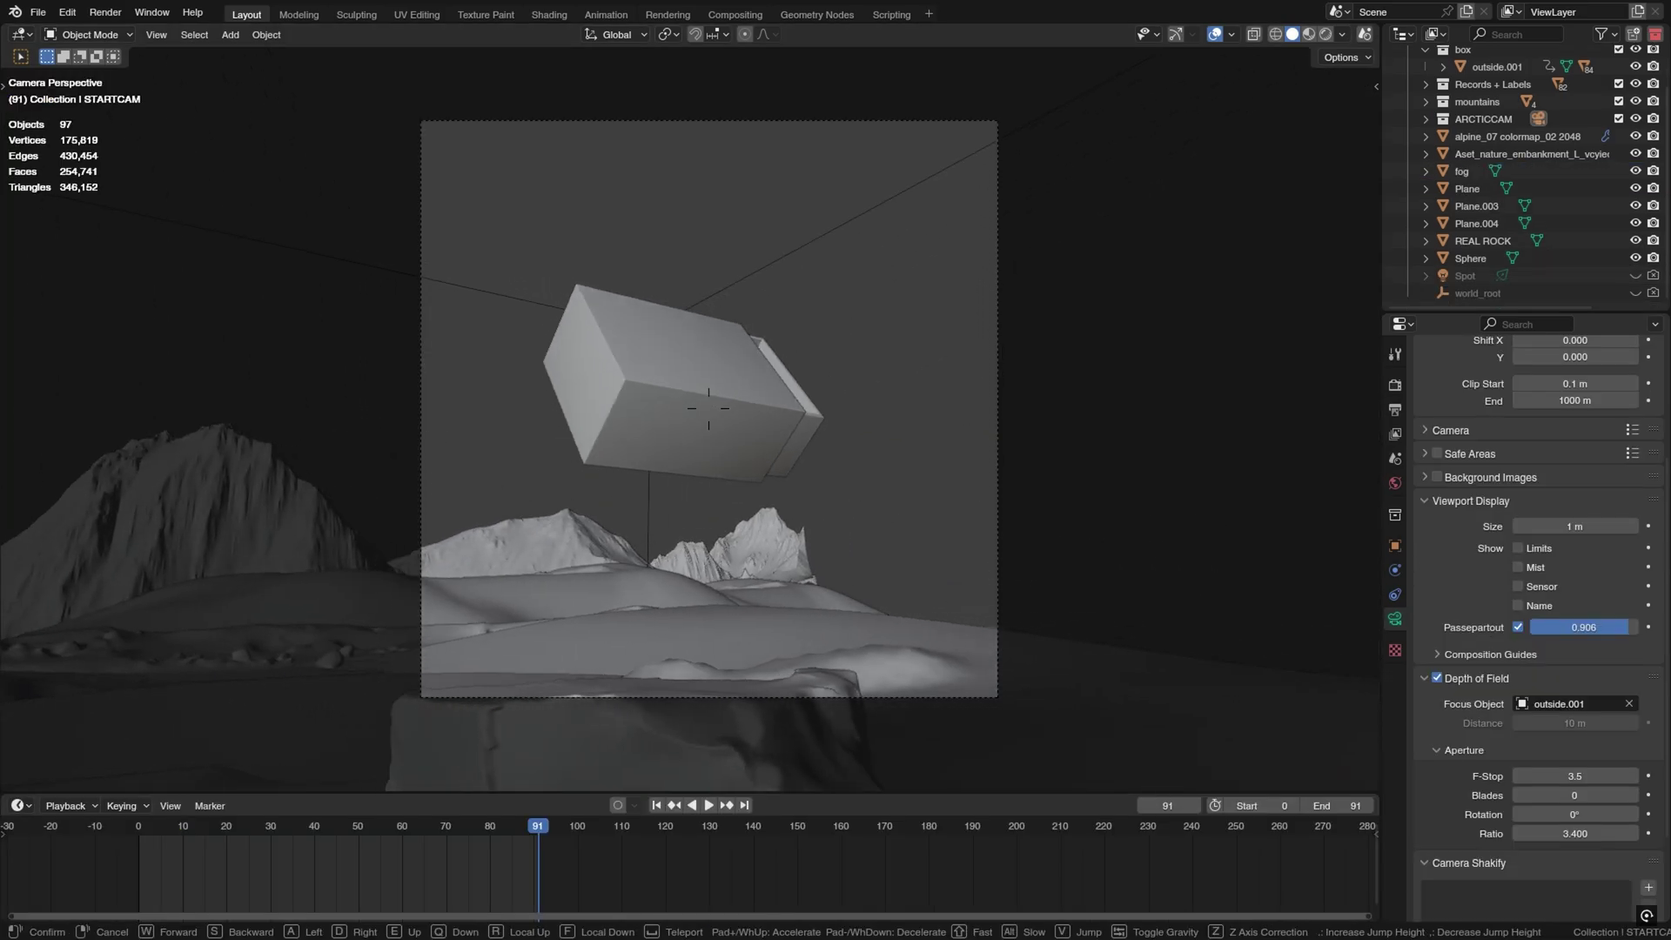
# - Walk STARTCAM to a new position, then expand Walk settings in Navigation preferences
pyautogui.press('w')
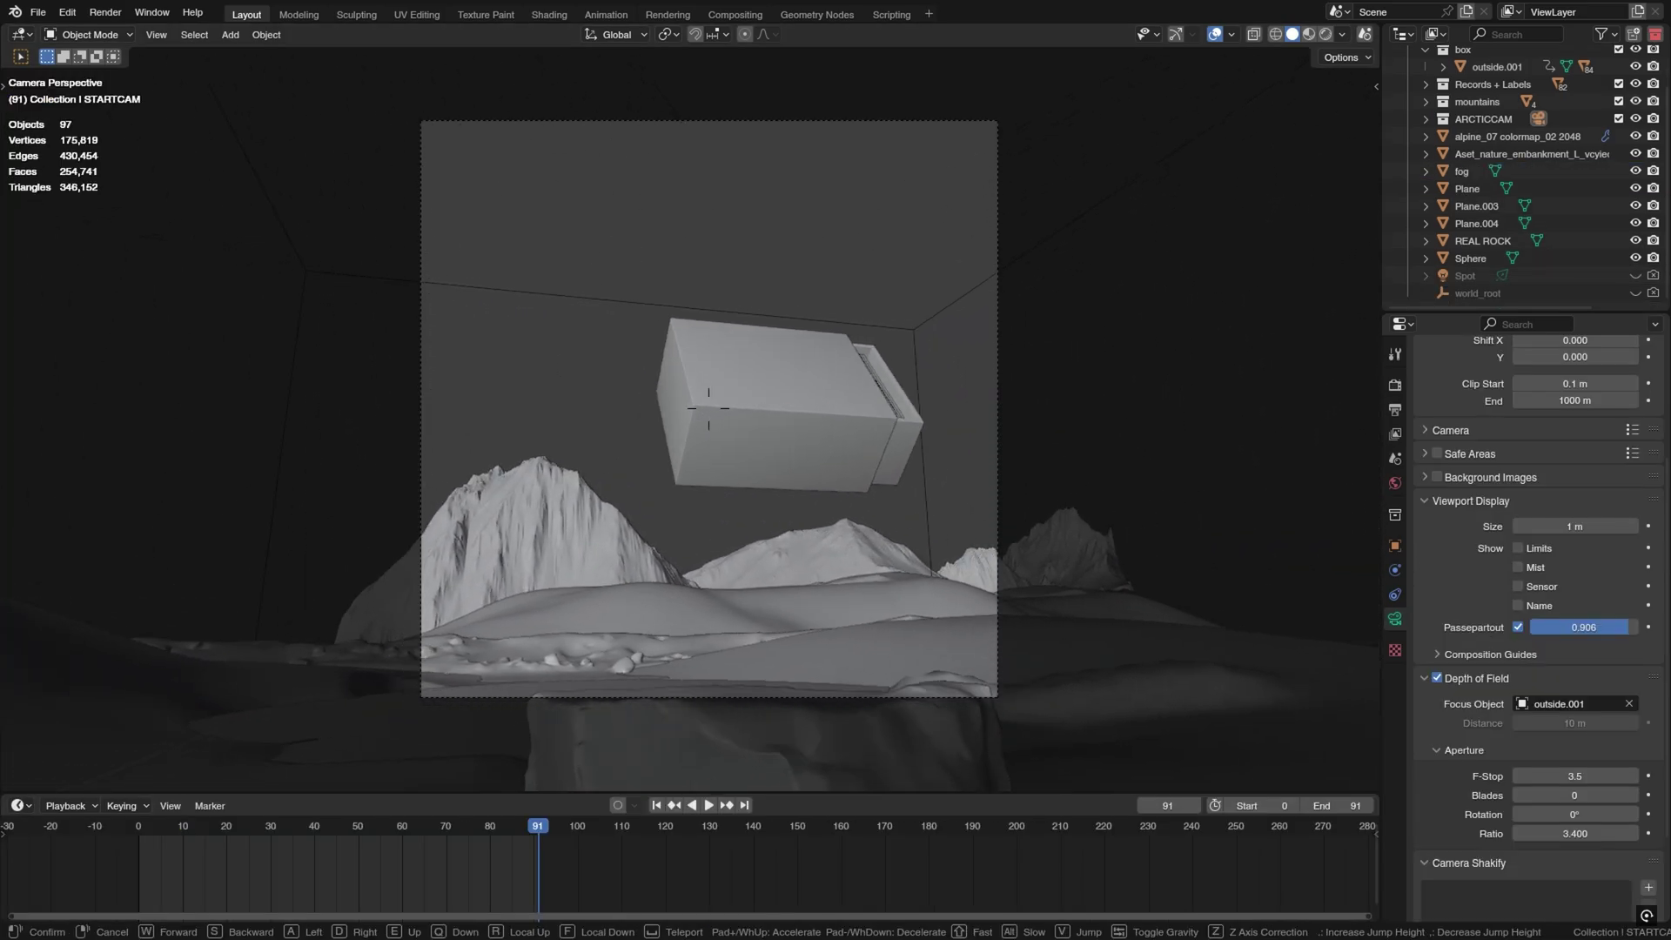
pyautogui.click(796, 310)
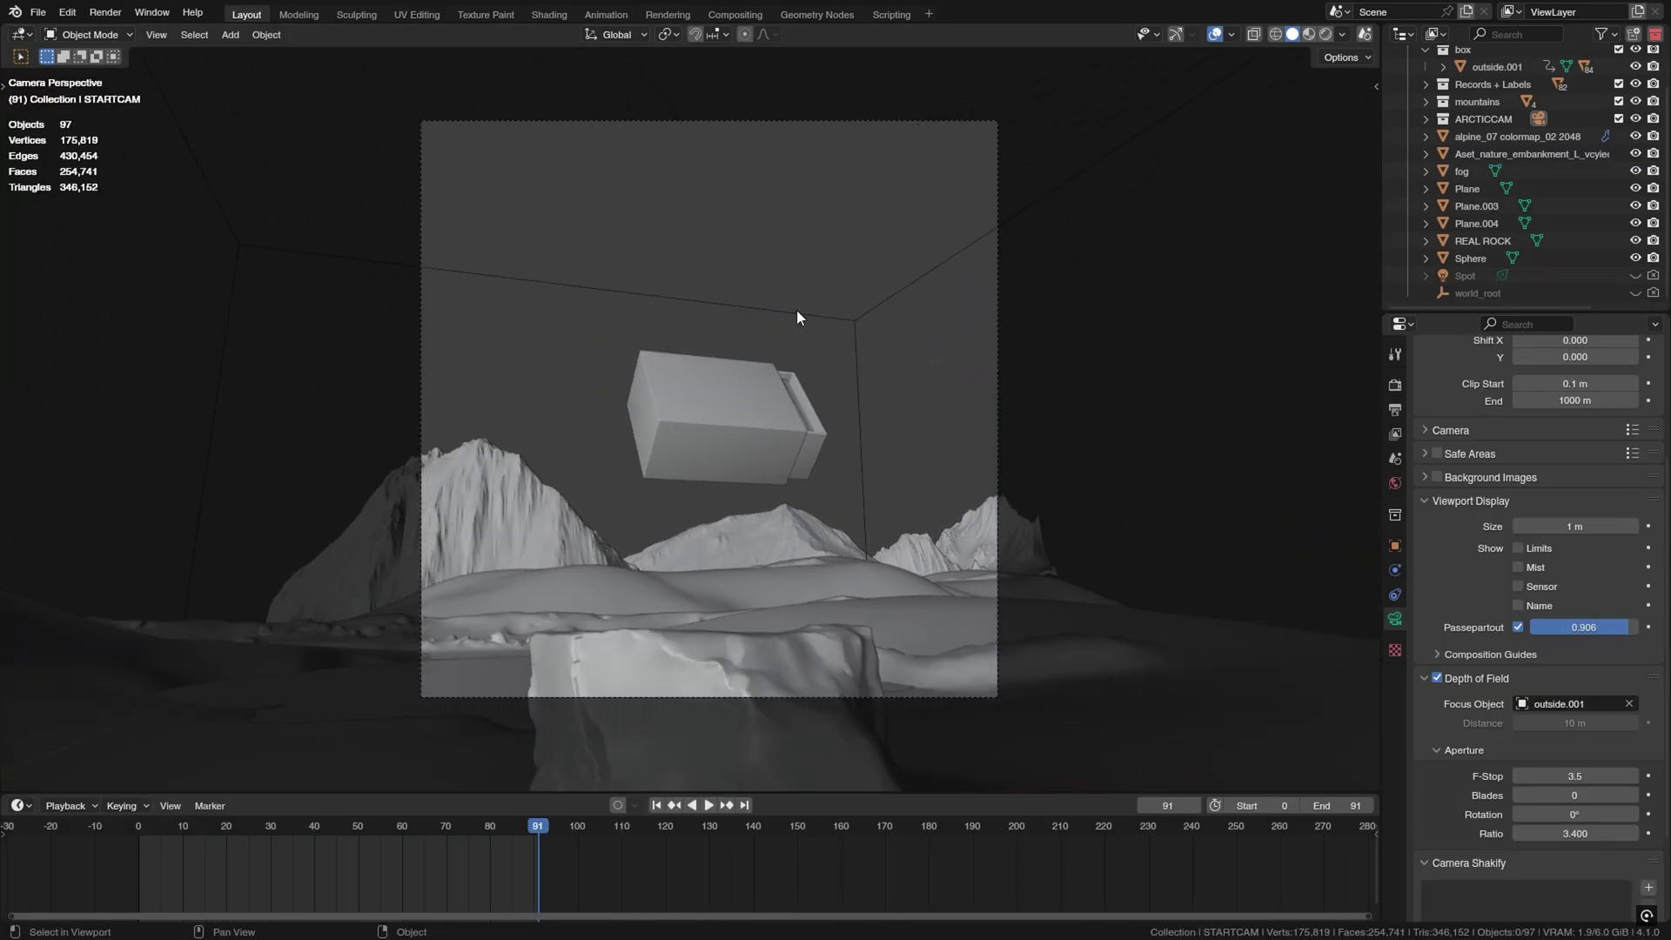
pyautogui.click(67, 12)
pyautogui.click(104, 341)
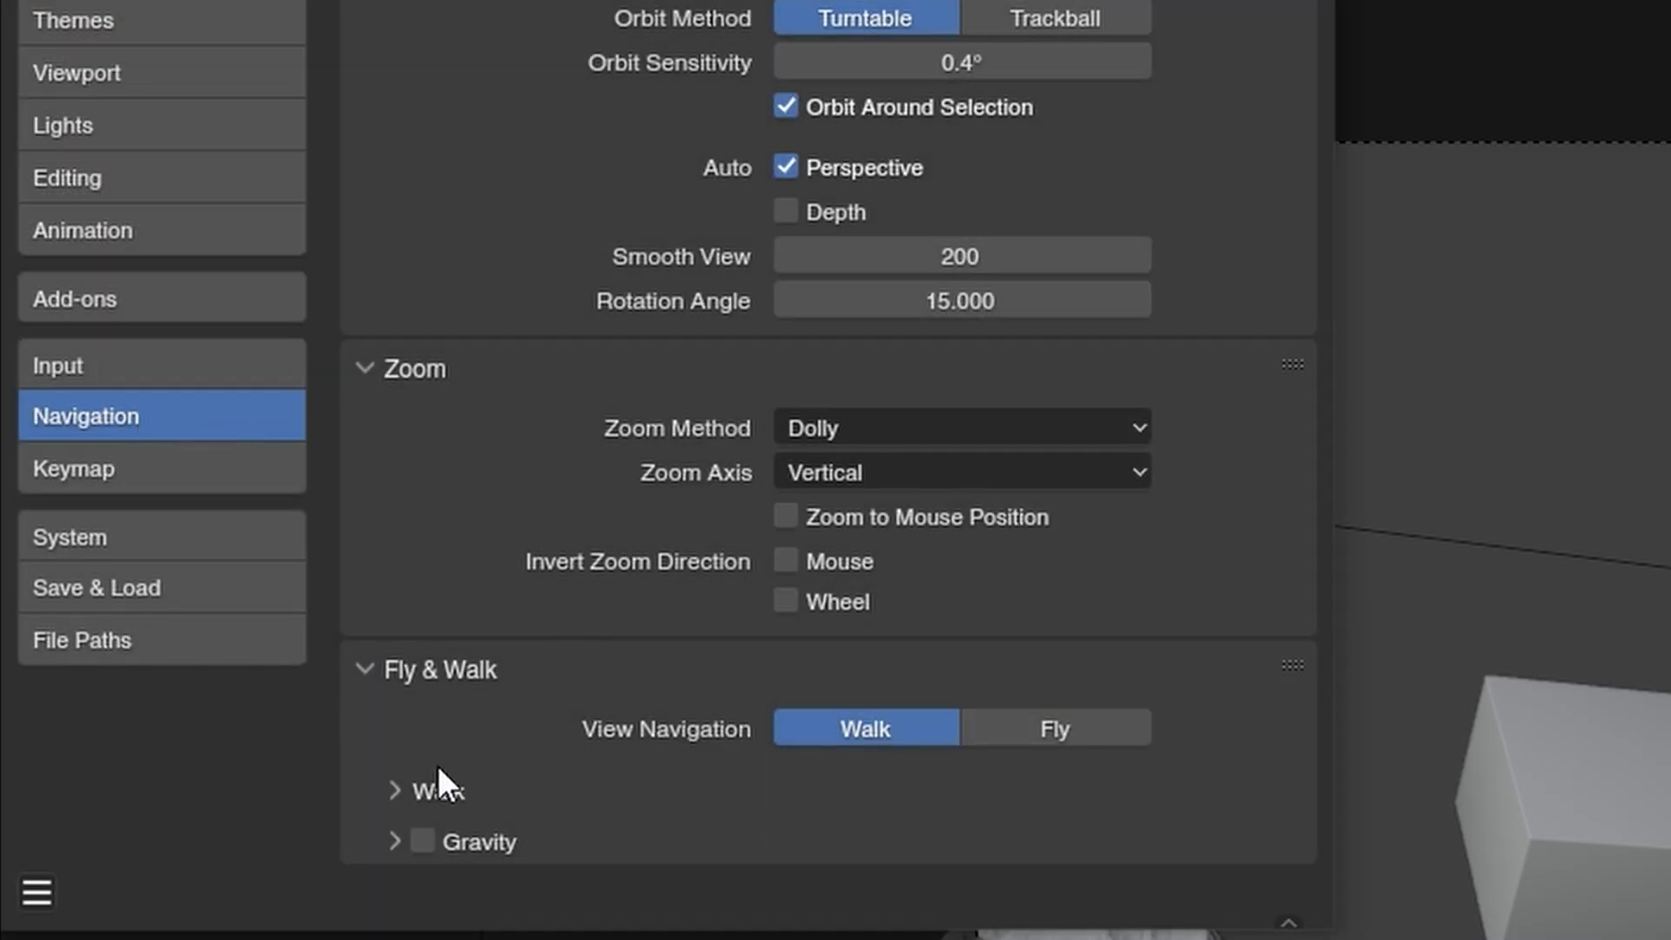
pyautogui.click(439, 788)
pyautogui.scroll(-4, 540, 735)
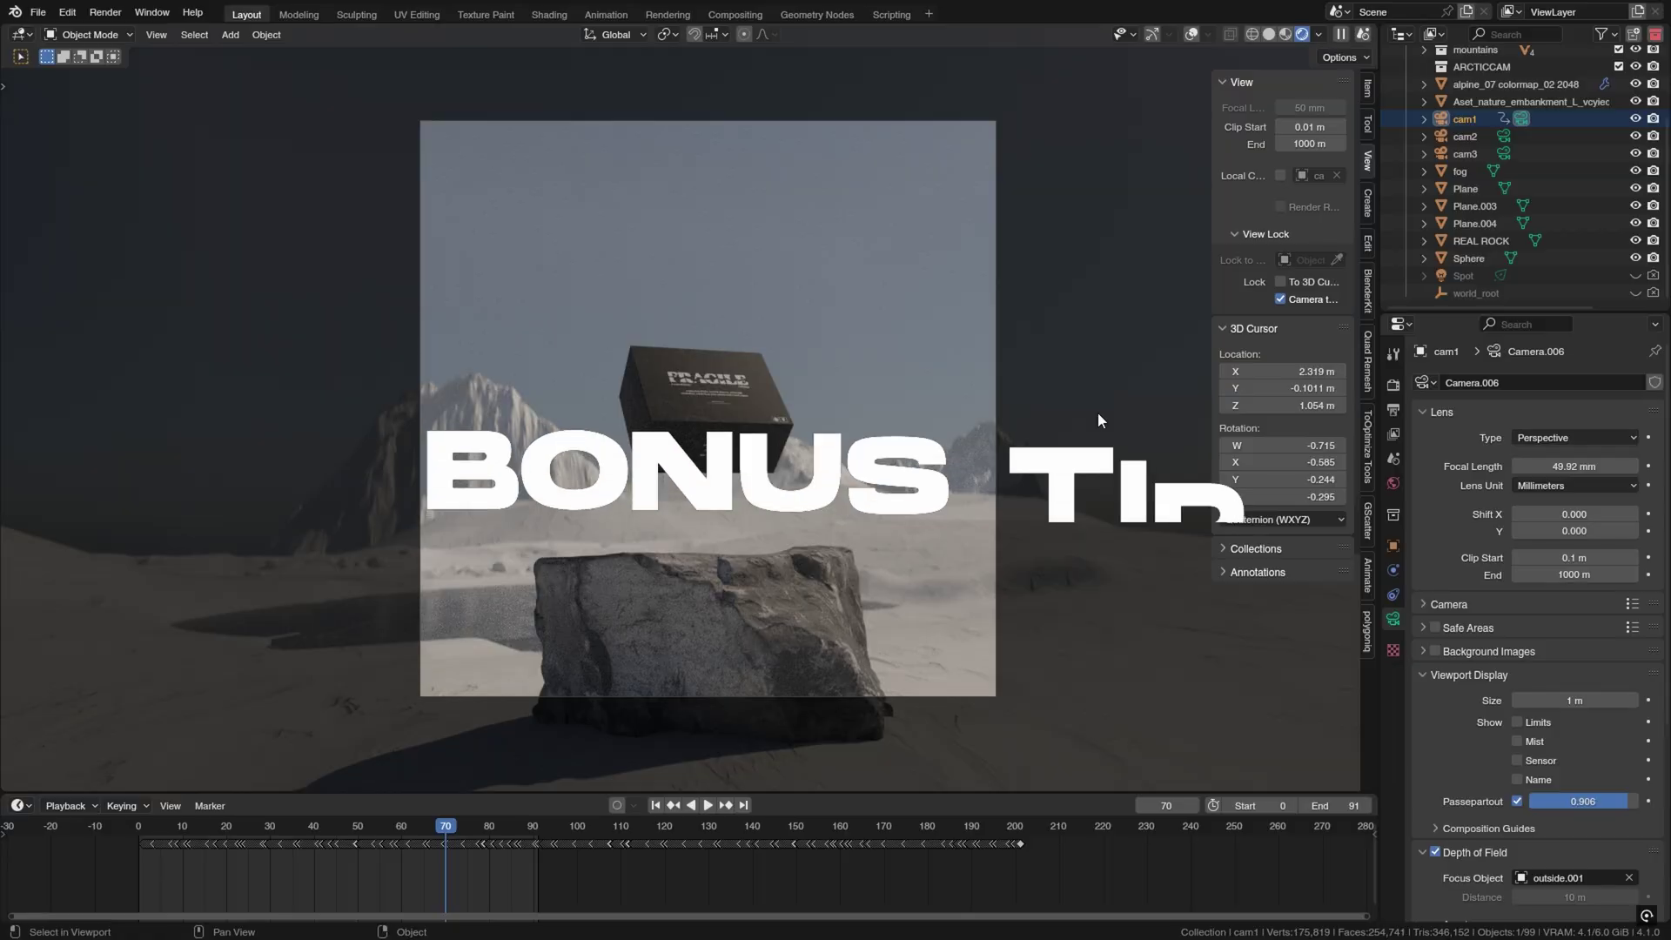
# - Review the Scene tab's camera list, then make cam2 the active scene camera from the Outliner
pyautogui.click(1394, 458)
pyautogui.click(1561, 405)
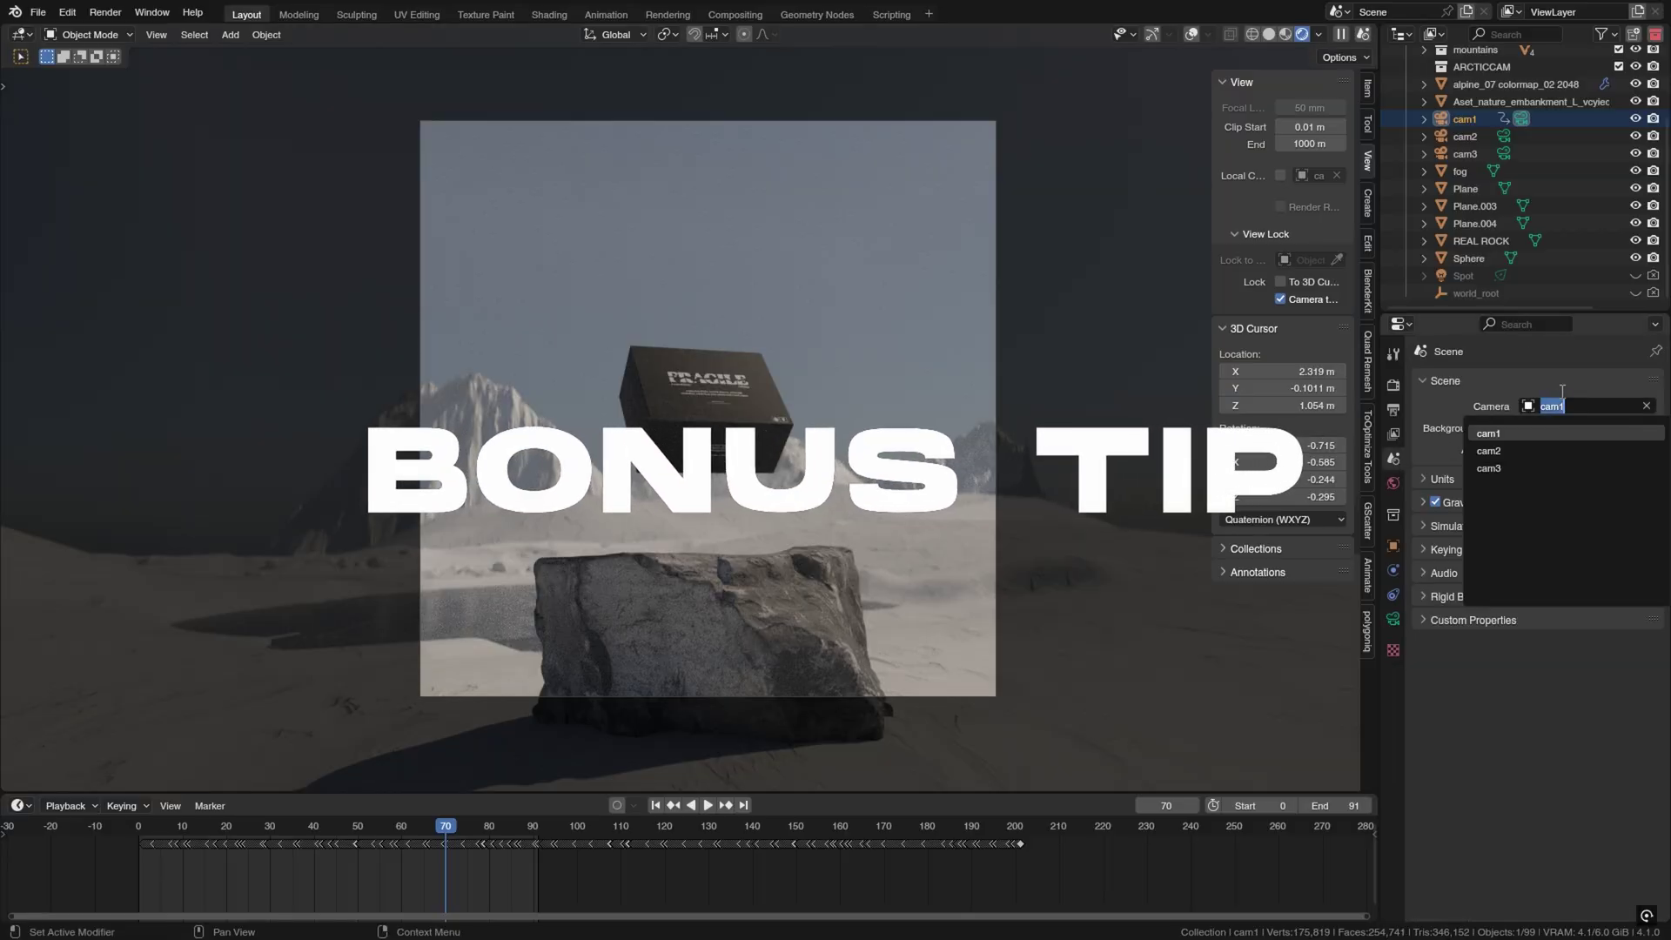
pyautogui.click(1505, 136)
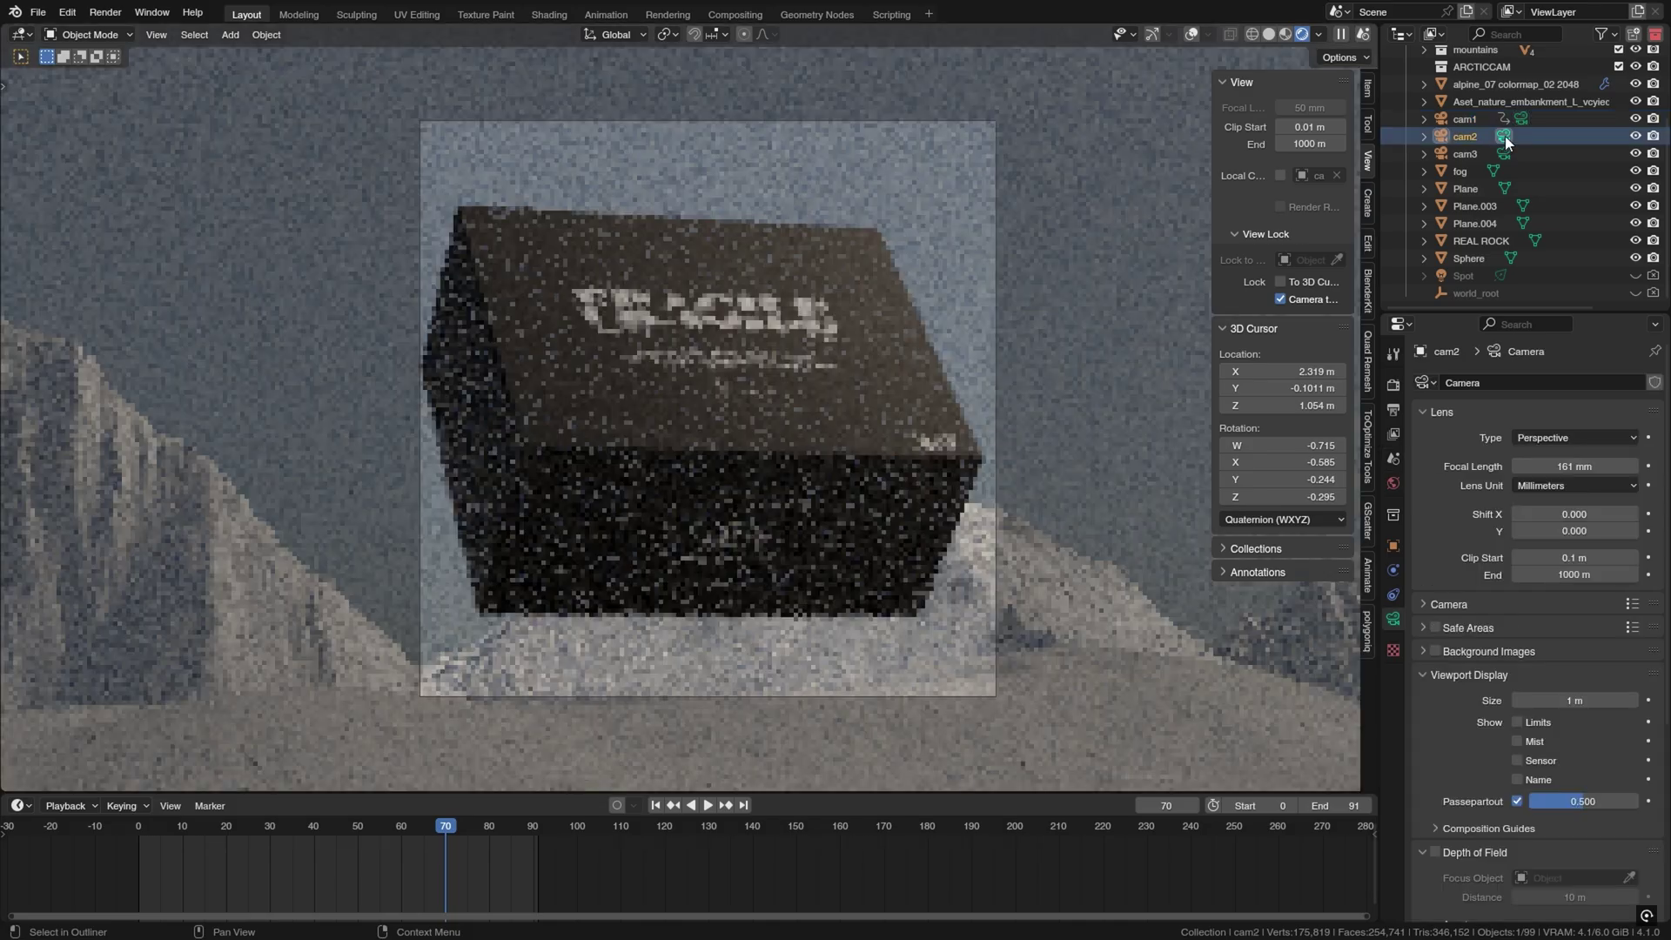